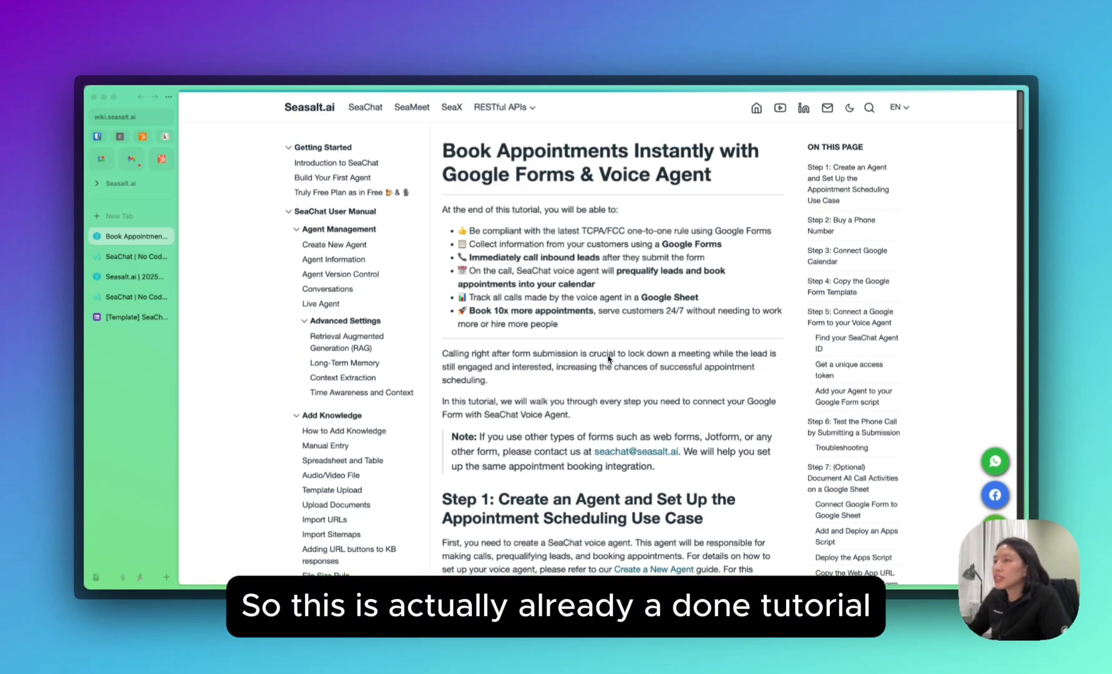
scroll(608, 358, down, 1)
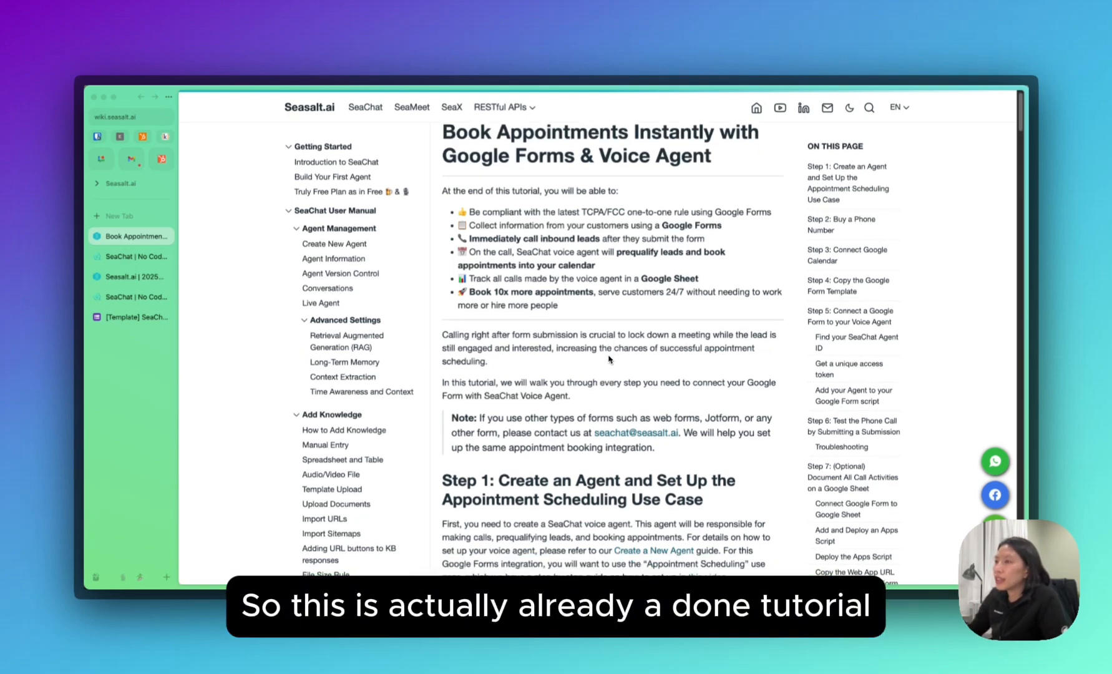
scroll(608, 358, down, 1)
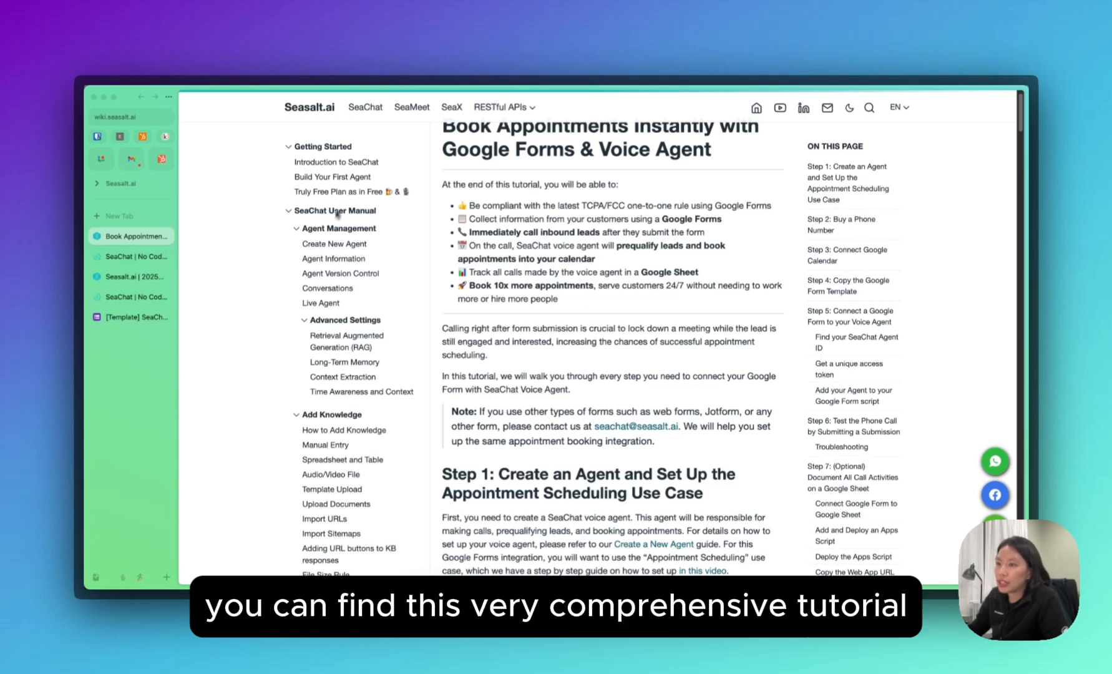
scroll(345, 334, down, 15)
scroll(350, 340, up, 15)
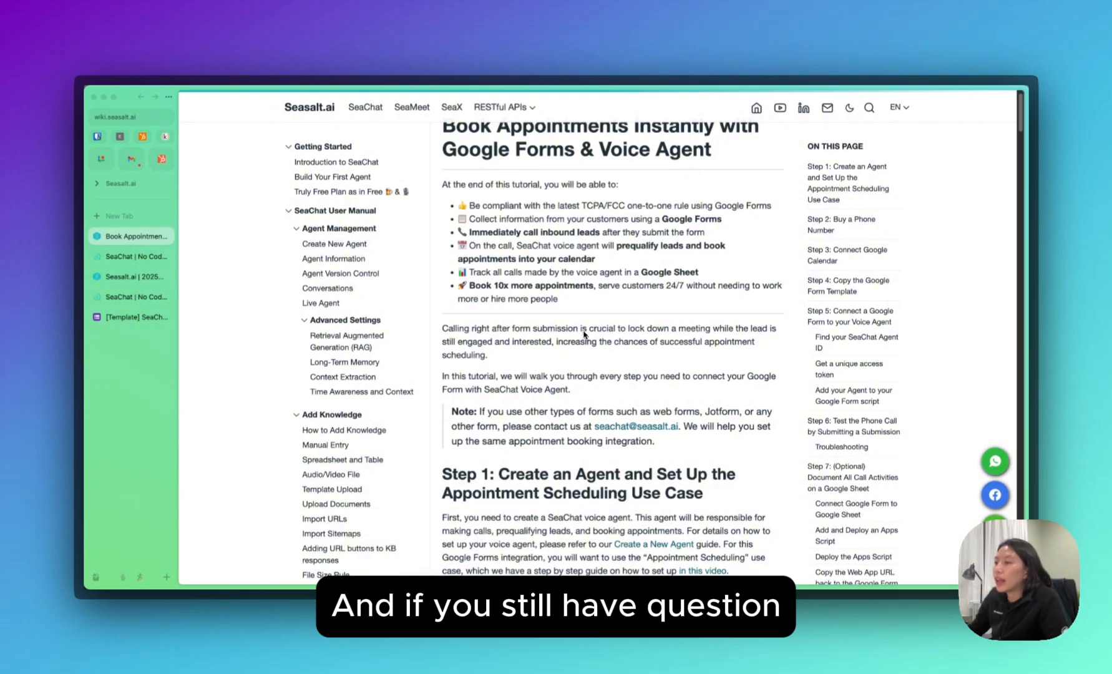
scroll(587, 334, down, 1)
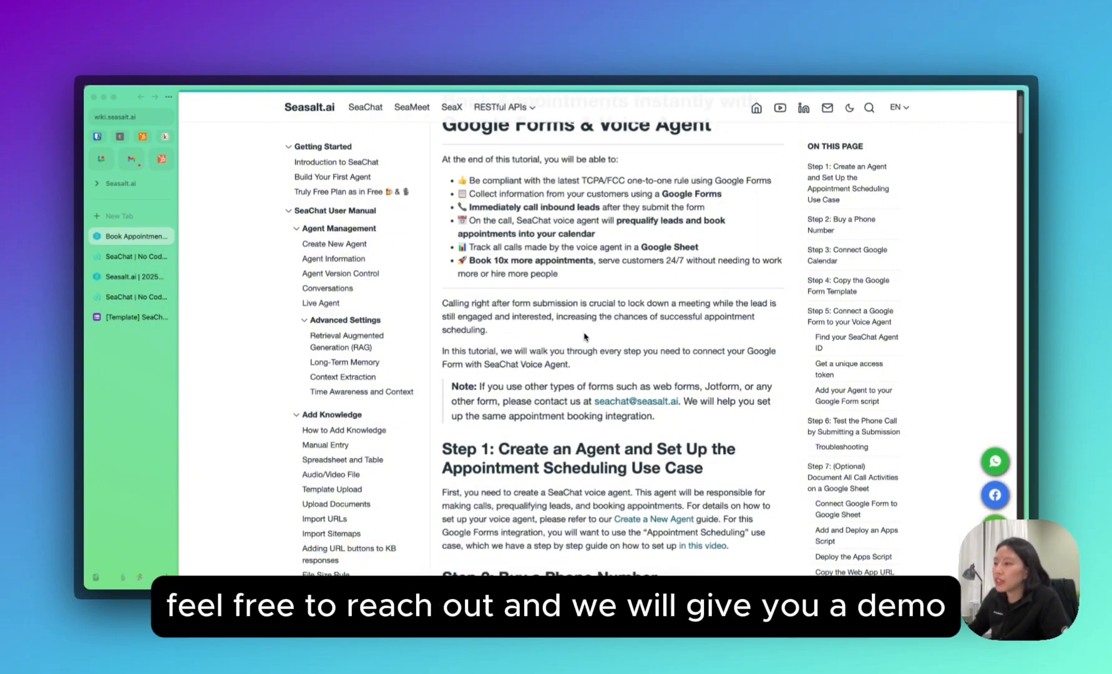
scroll(584, 336, down, 5)
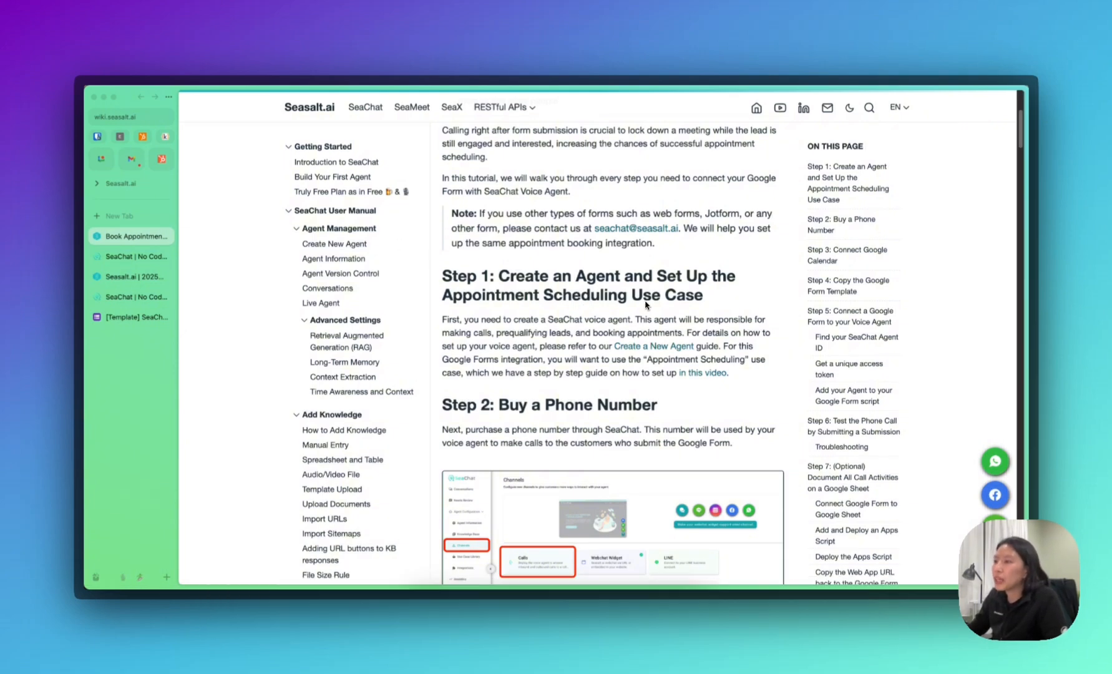
scroll(642, 307, down, 1)
scroll(642, 307, down, 3)
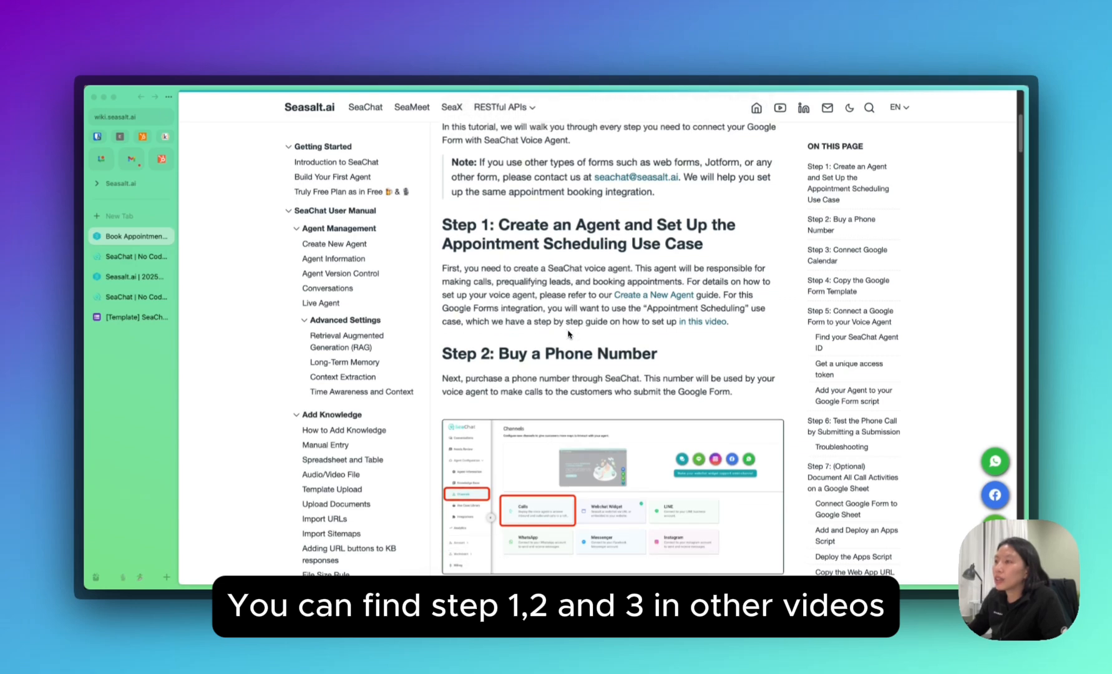
scroll(566, 329, down, 1)
scroll(553, 318, down, 5)
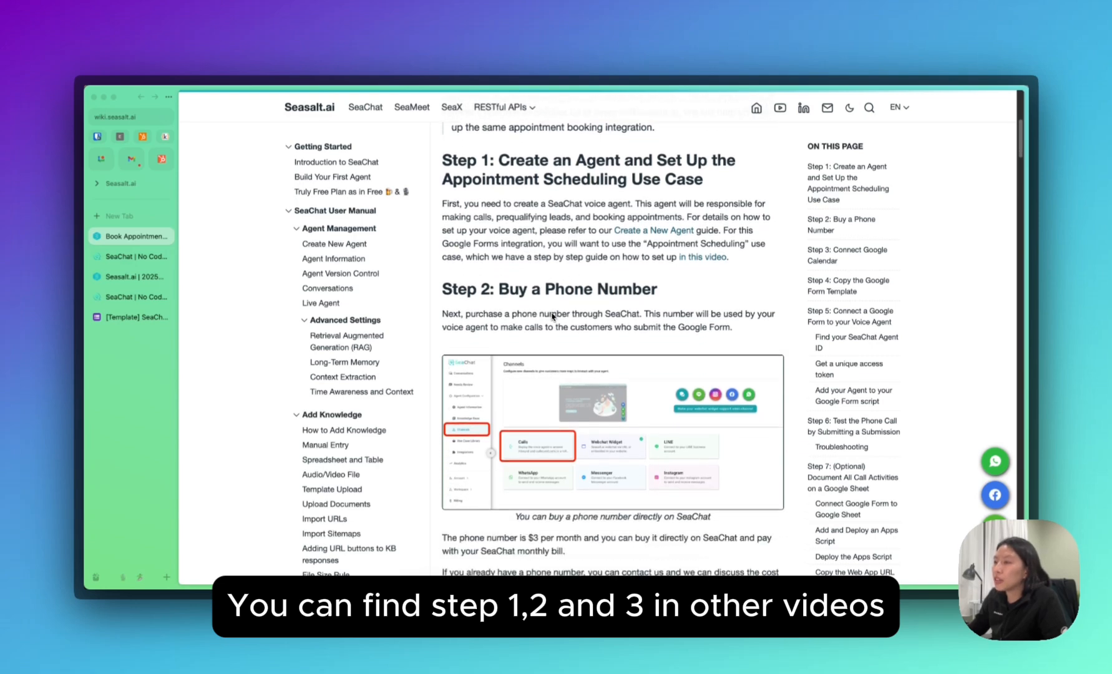
scroll(552, 318, down, 8)
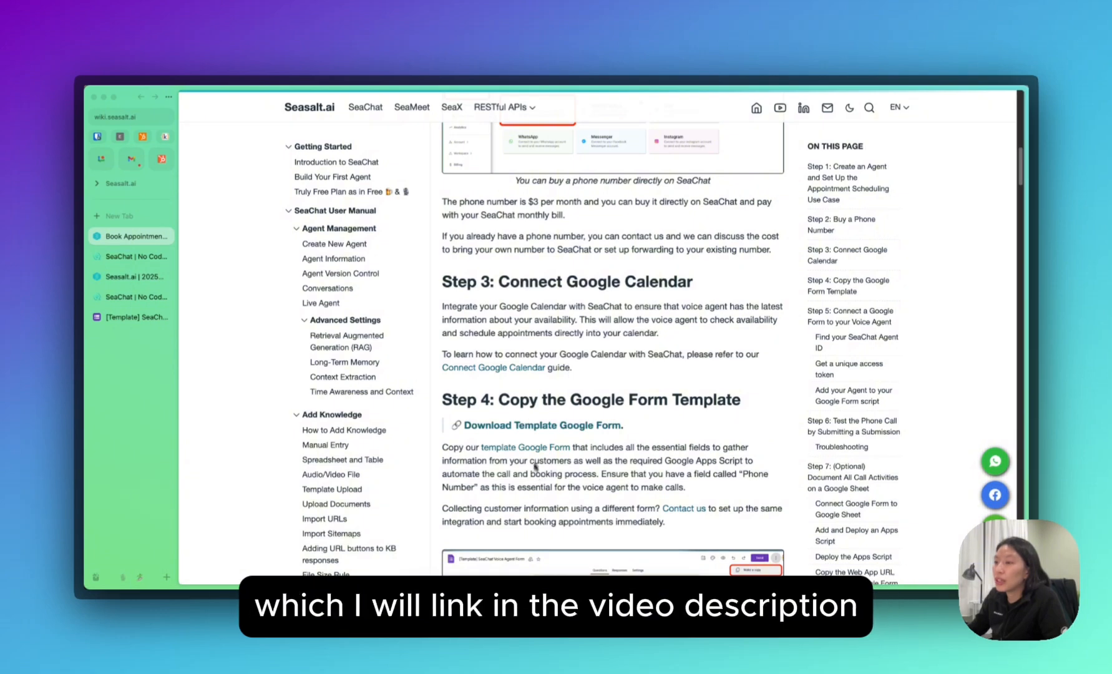
scroll(531, 337, up, 7)
scroll(534, 330, down, 1)
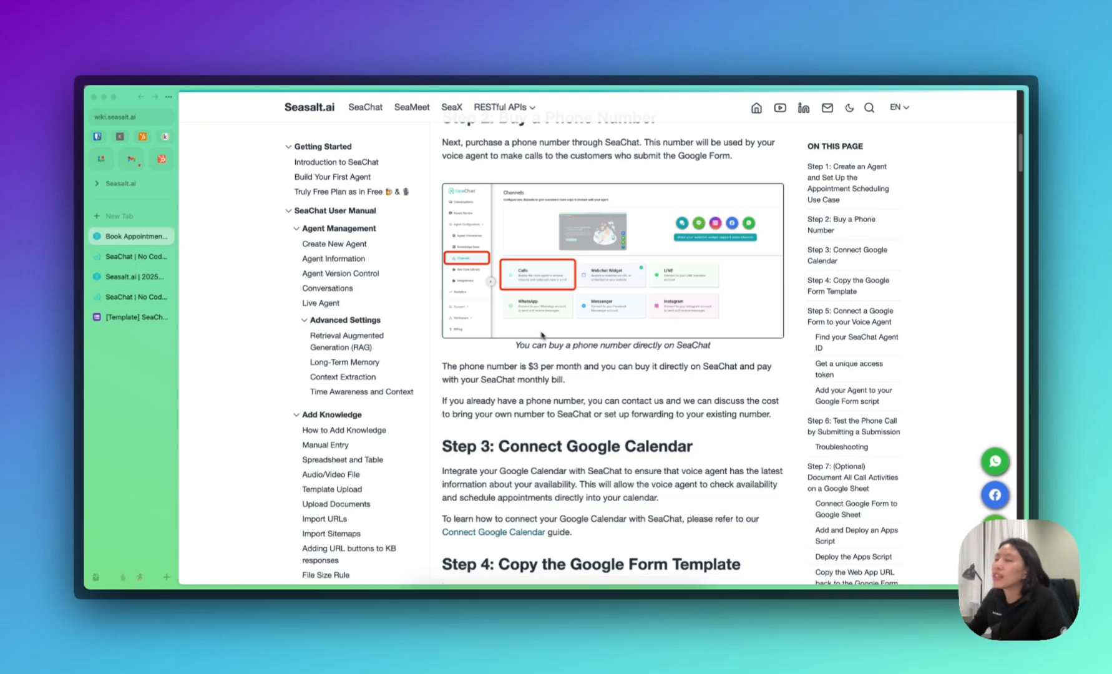
scroll(534, 331, up, 3)
scroll(568, 351, up, 3)
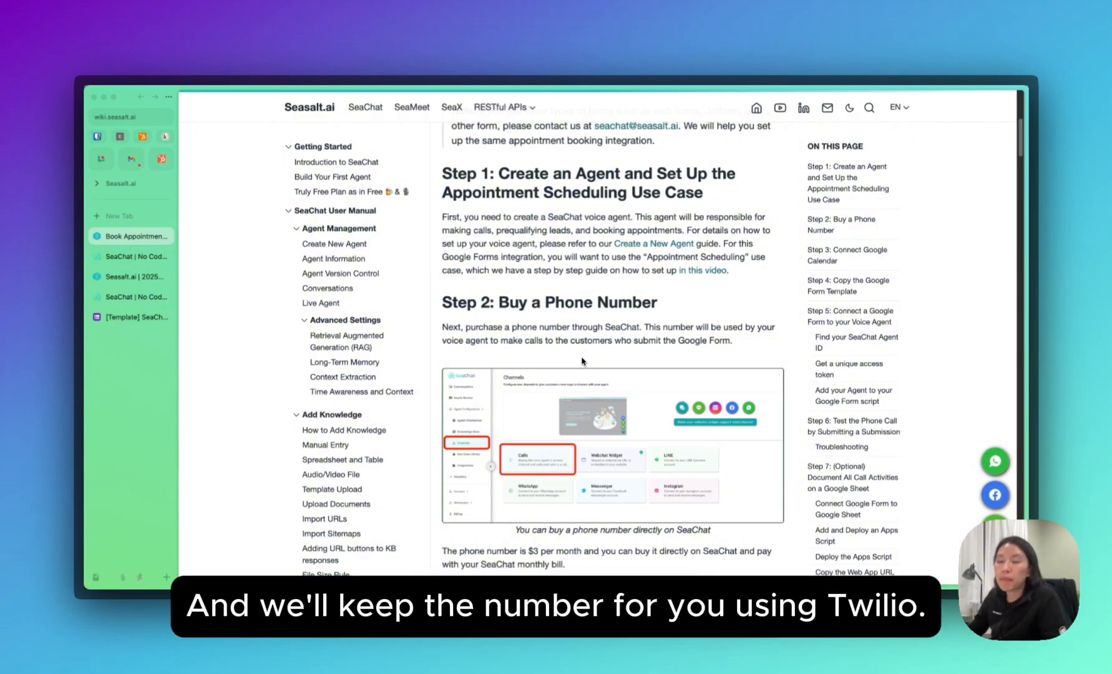
scroll(609, 328, down, 3)
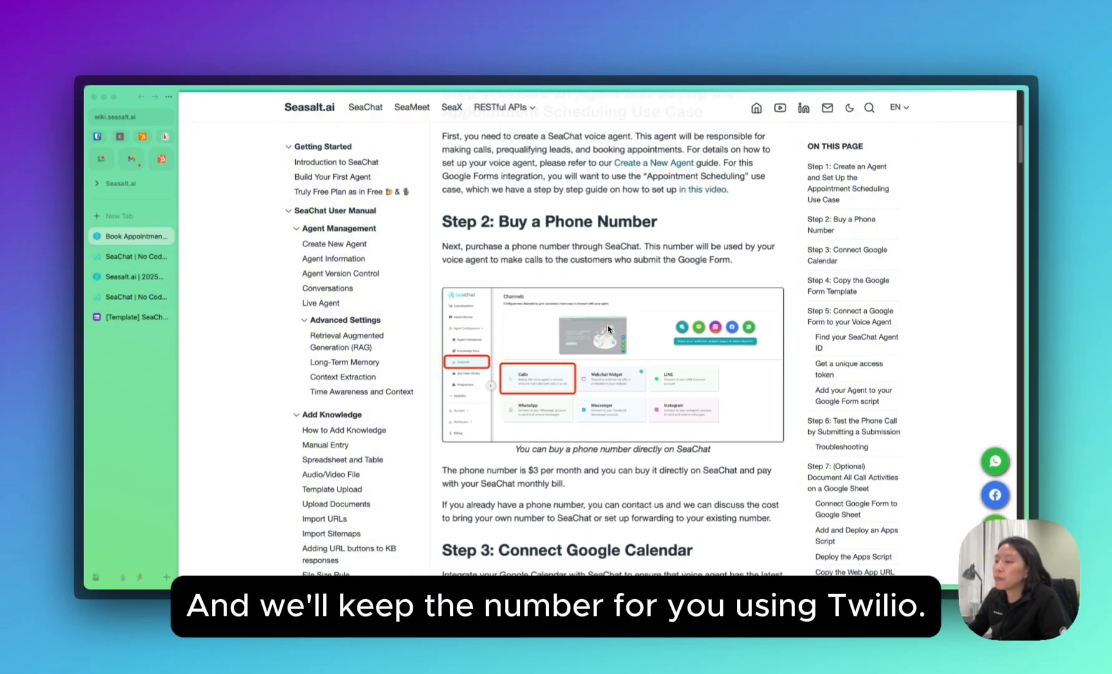
scroll(608, 329, down, 2)
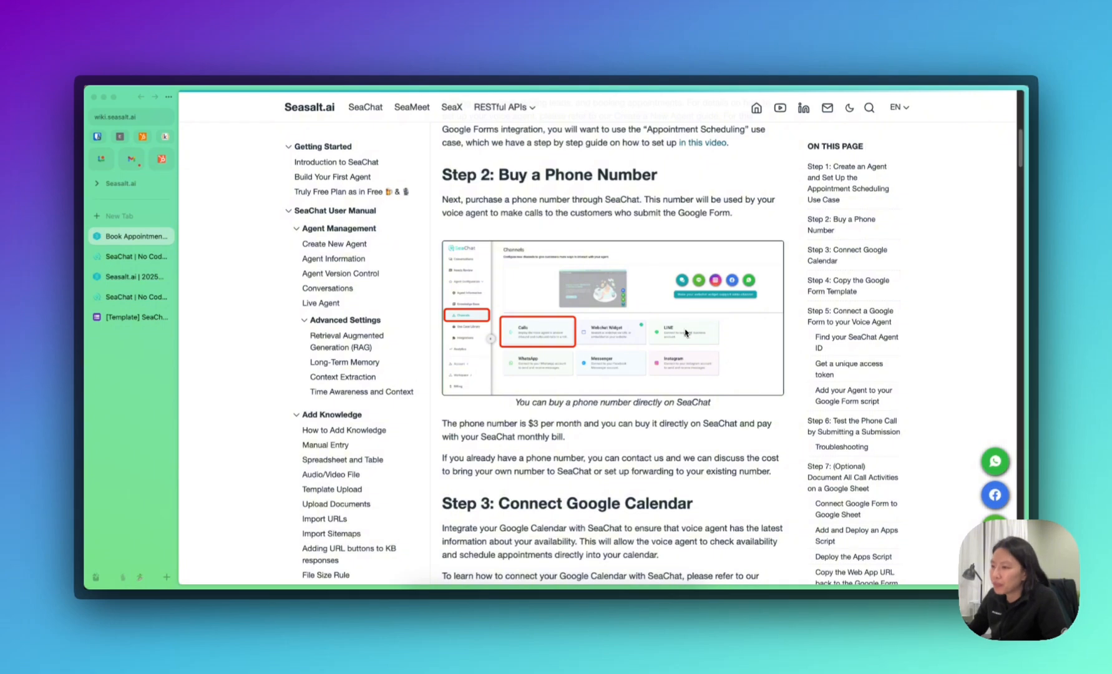
scroll(690, 338, down, 3)
scroll(690, 338, down, 8)
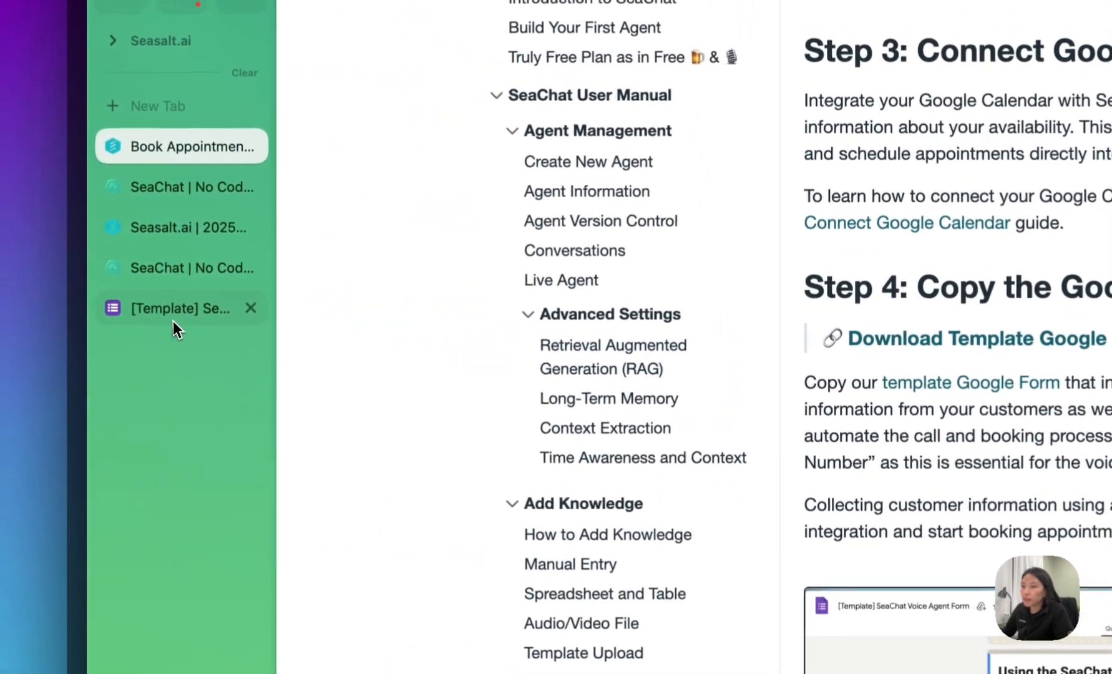
Switch to the [Template] SeaChat Voice Agent Form and check its See more details link.
click(153, 310)
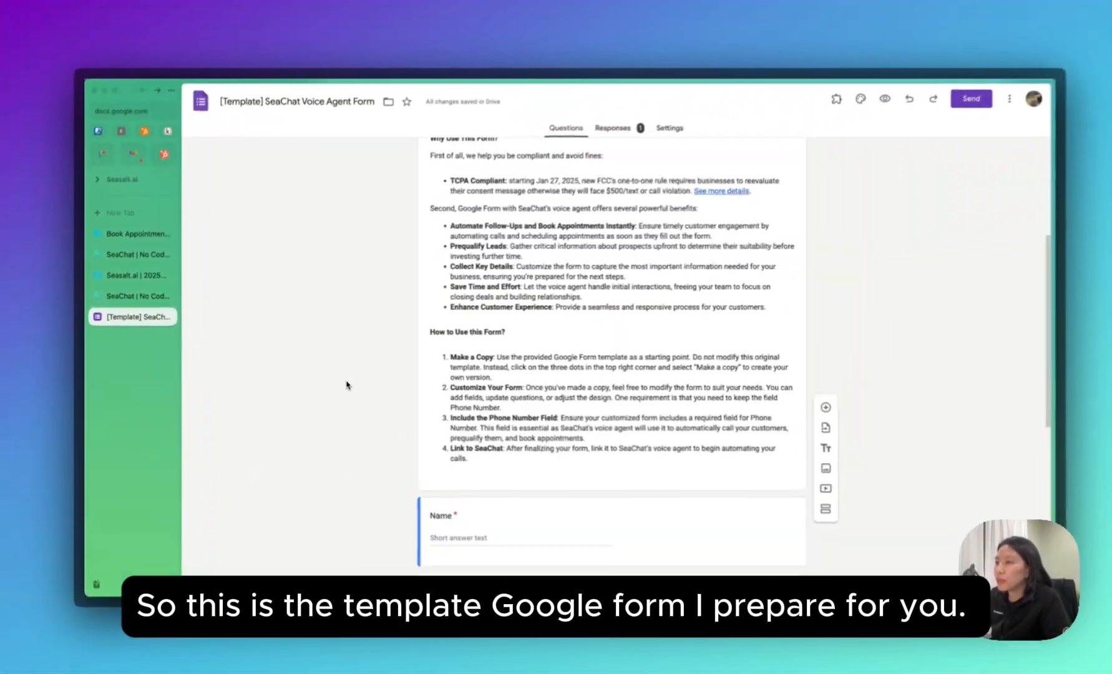
scroll(352, 387, up, 5)
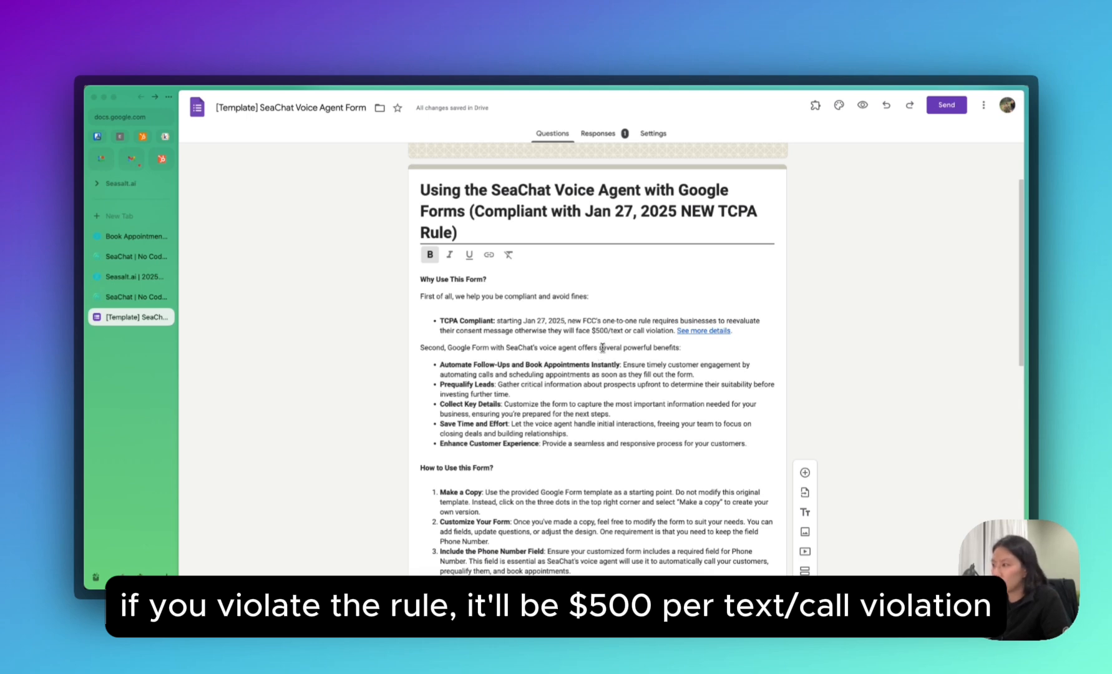
click(698, 331)
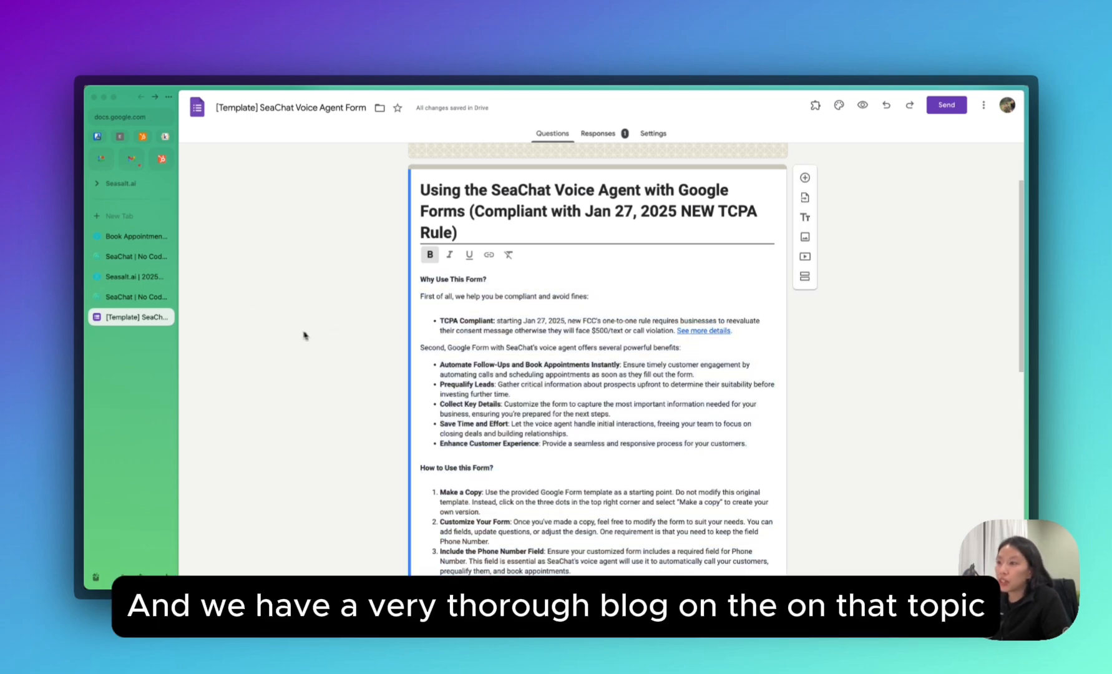
Glance at the 2025 FCC consent rule blog article, then return to the template form and review its questions.
click(129, 275)
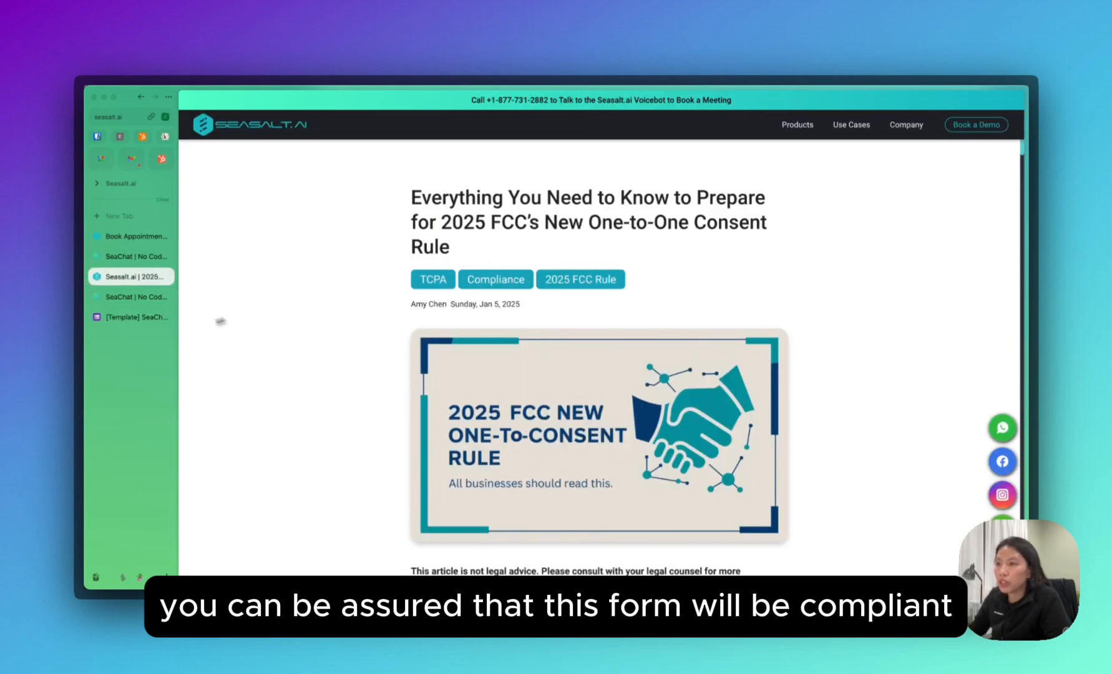
click(128, 324)
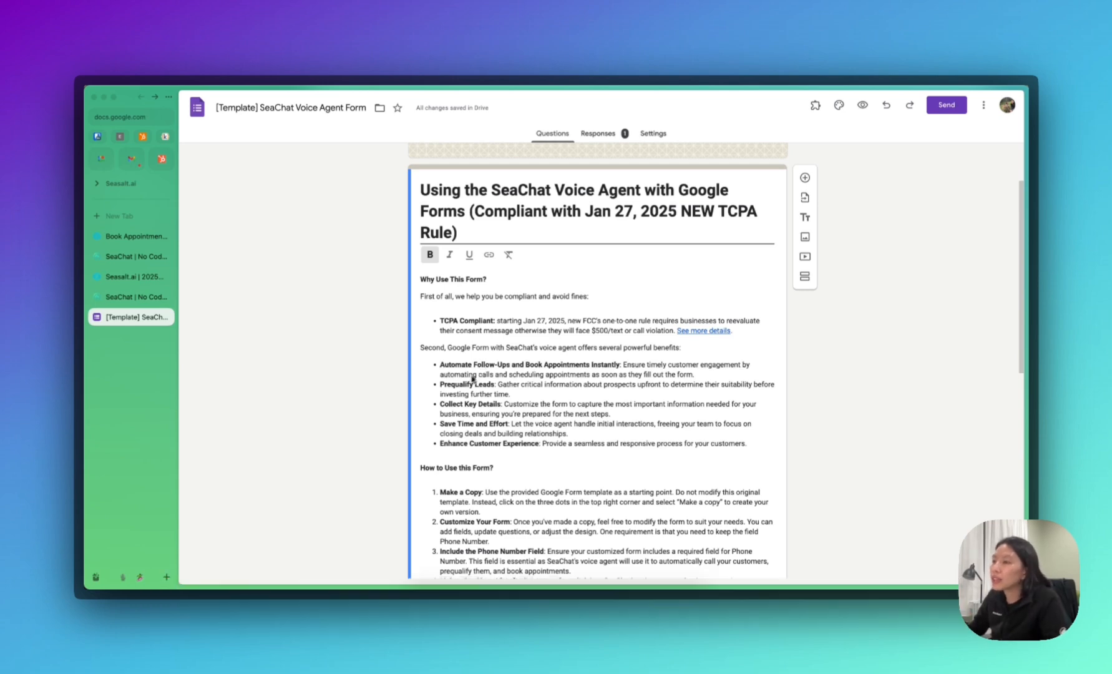
scroll(435, 386, down, 1)
scroll(435, 386, down, 3)
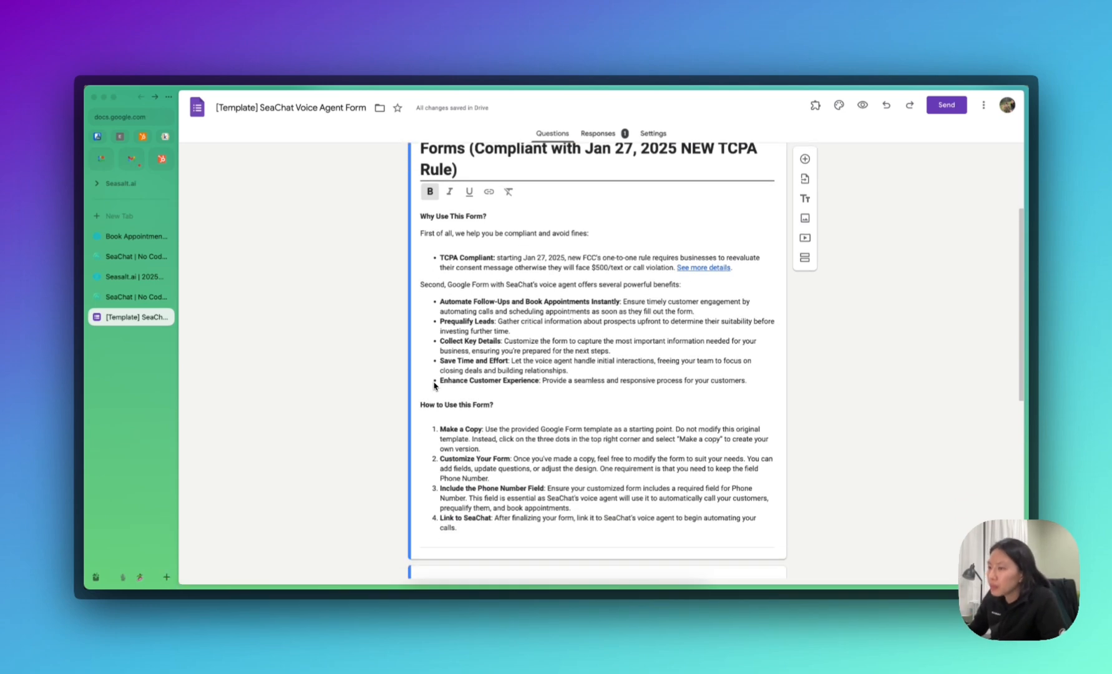
scroll(436, 385, down, 3)
scroll(543, 395, down, 5)
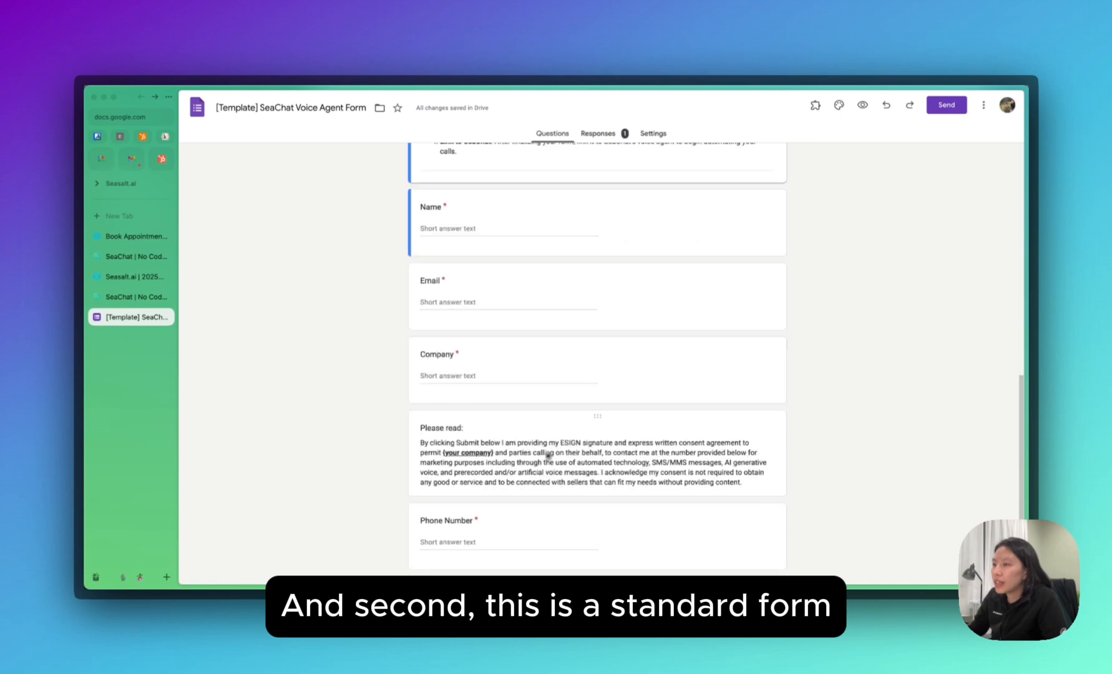
scroll(524, 466, up, 5)
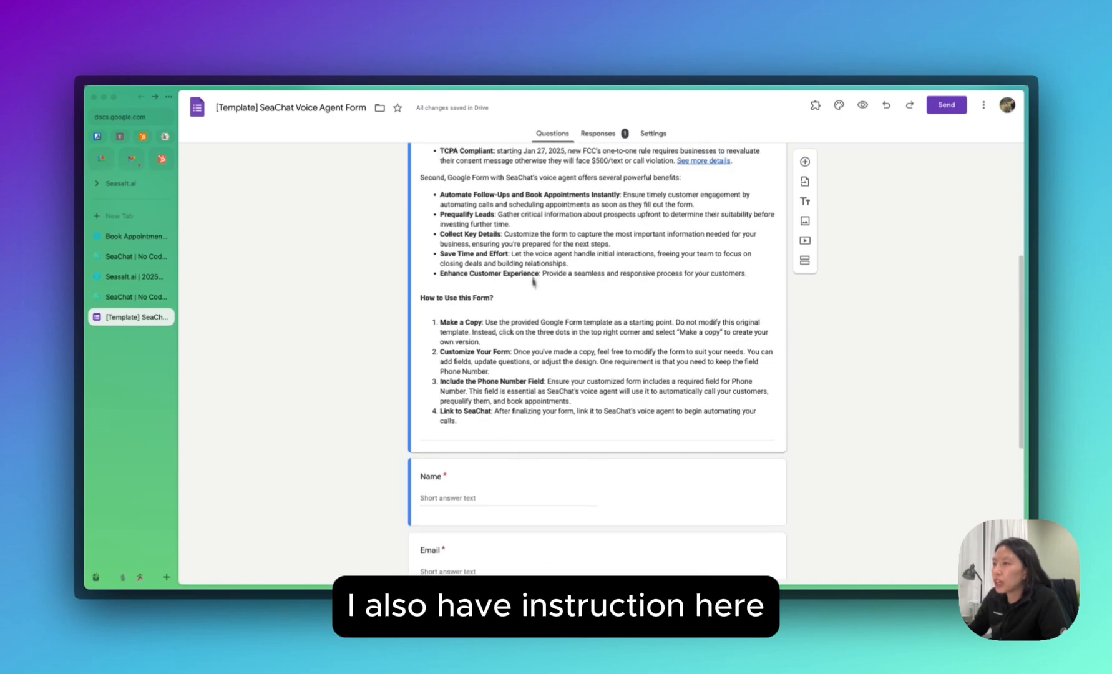
scroll(493, 292, up, 3)
scroll(518, 340, down, 5)
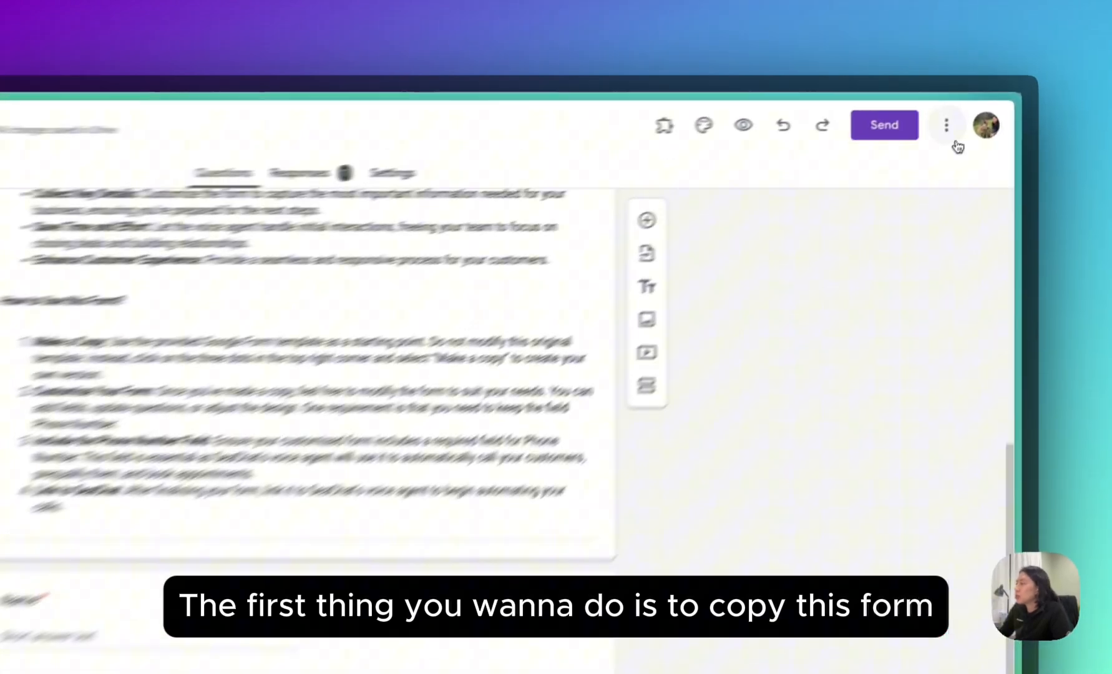
Make a copy of the template form renamed as the 'Amy co' lead generation form.
click(984, 105)
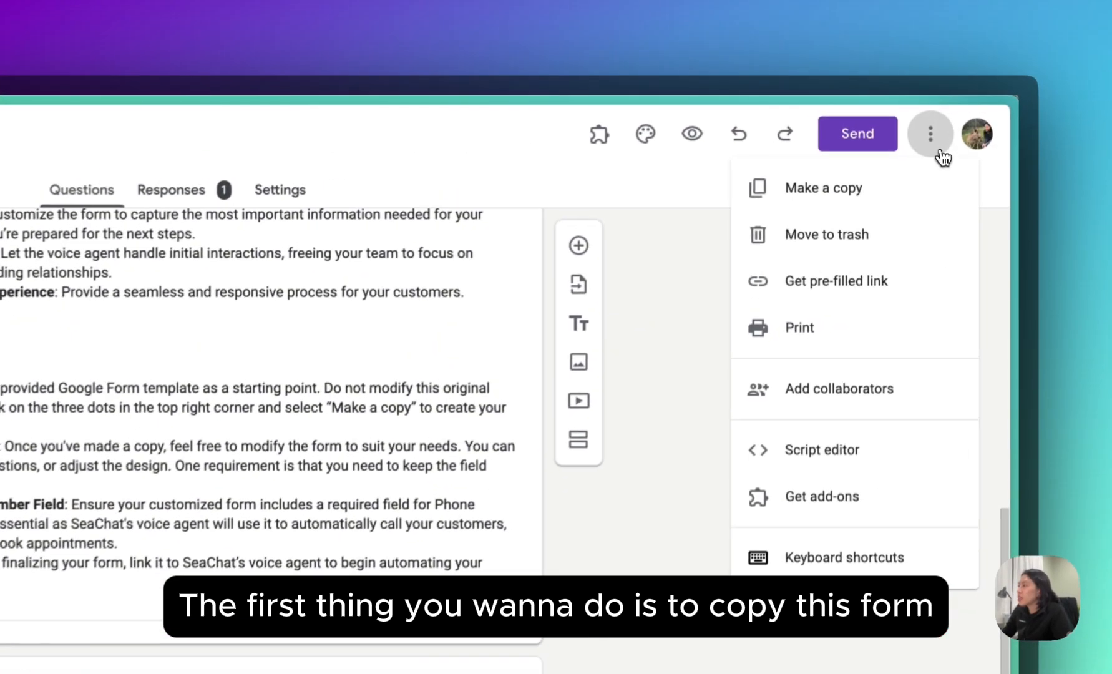
click(901, 199)
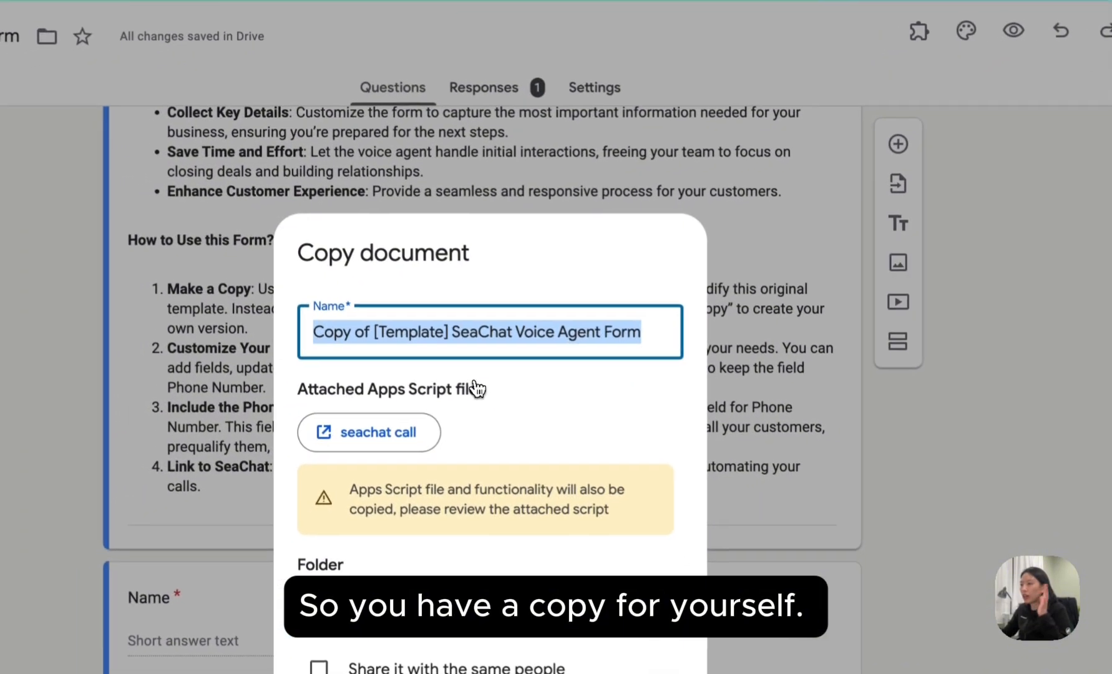
click(487, 343)
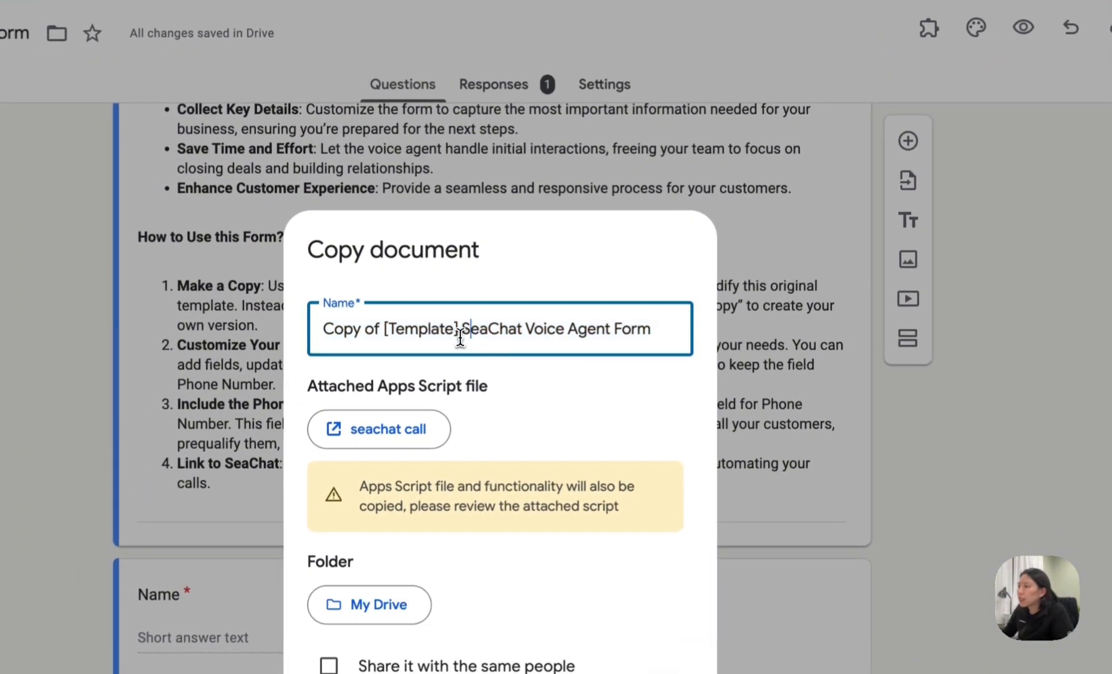
drag(386, 329, 292, 338)
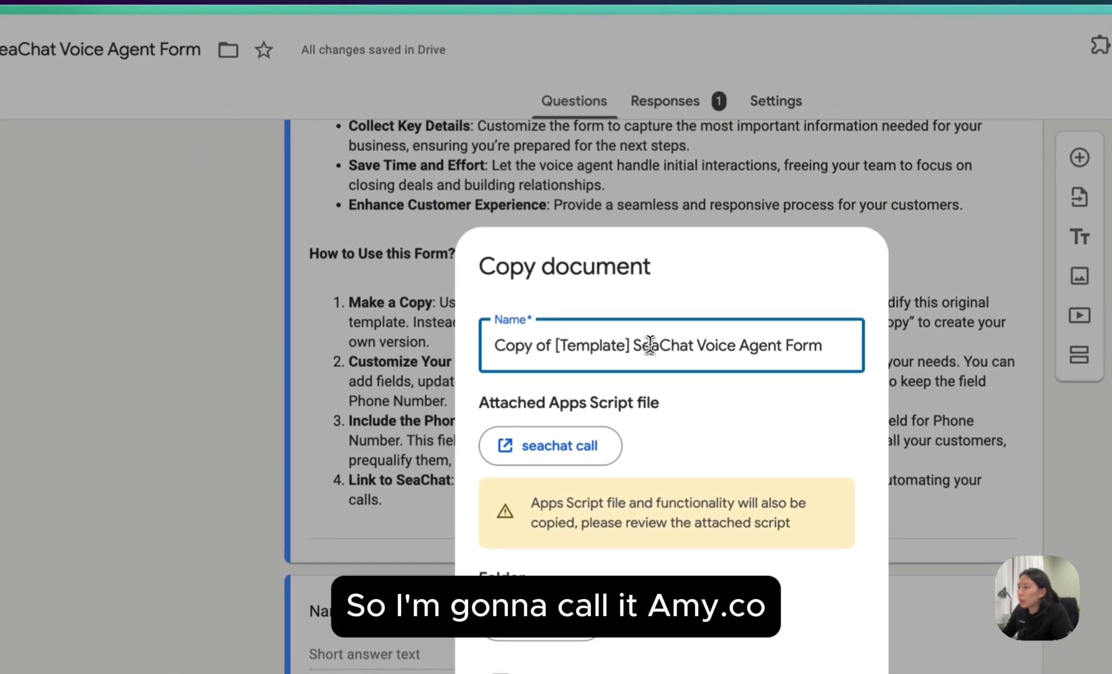
triple_click(479, 328)
text(Amy co Lead Generation form)
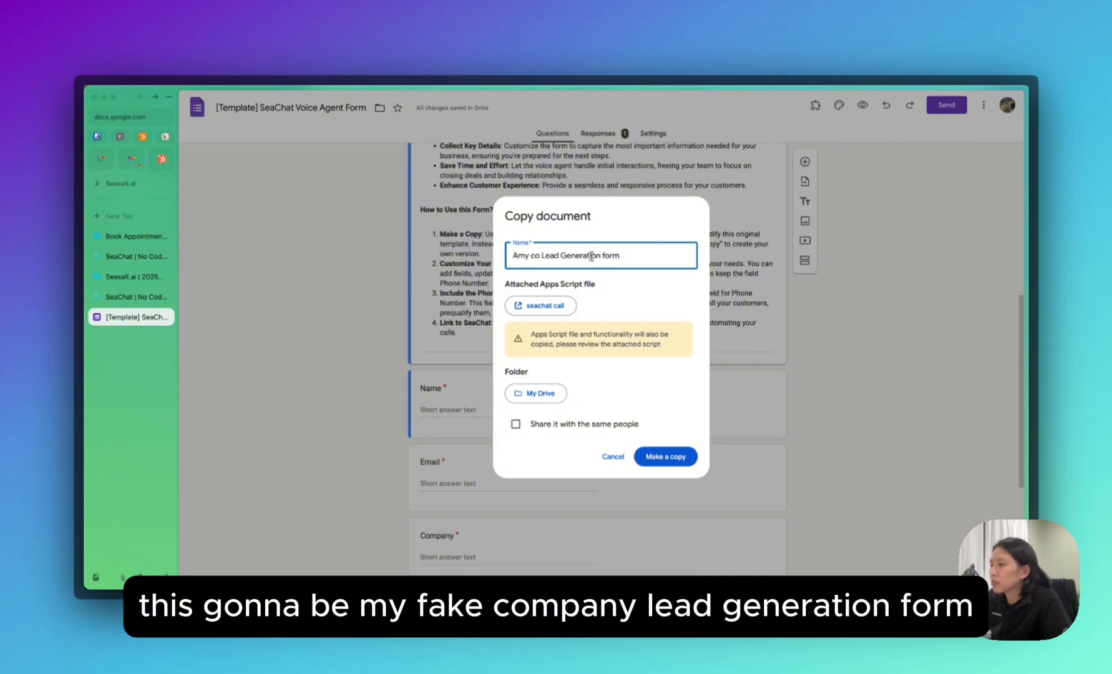
click(675, 458)
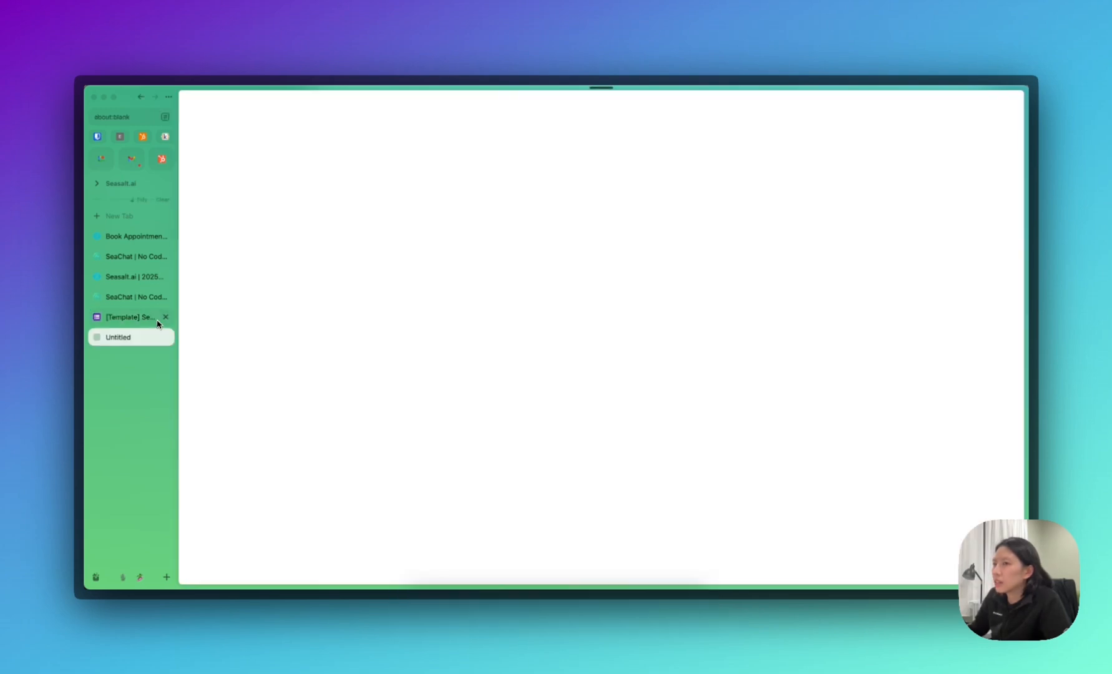
click(149, 321)
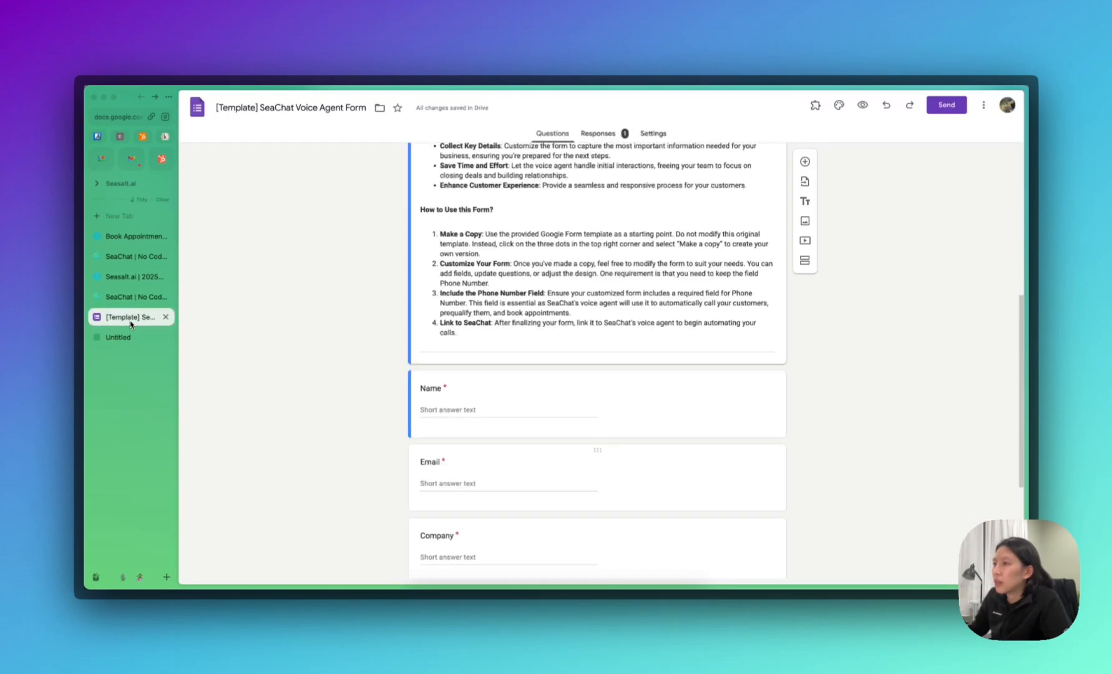
scroll(354, 356, down, 3)
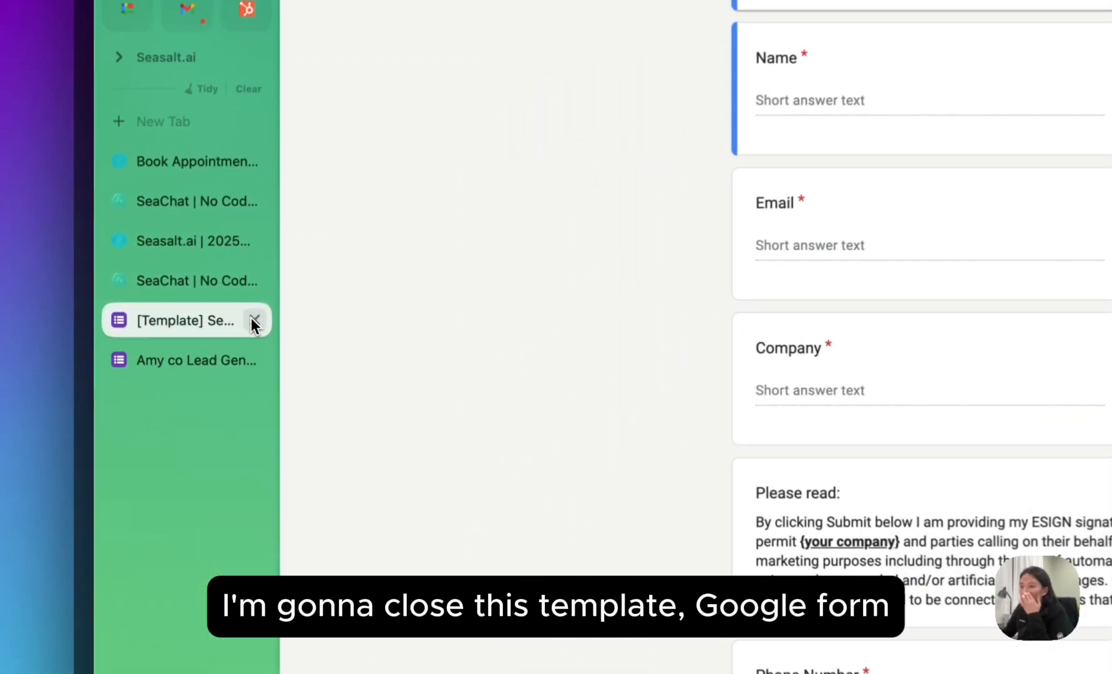
Replace the form heading with the copied file title, Amy co Lead Generation form.
click(166, 317)
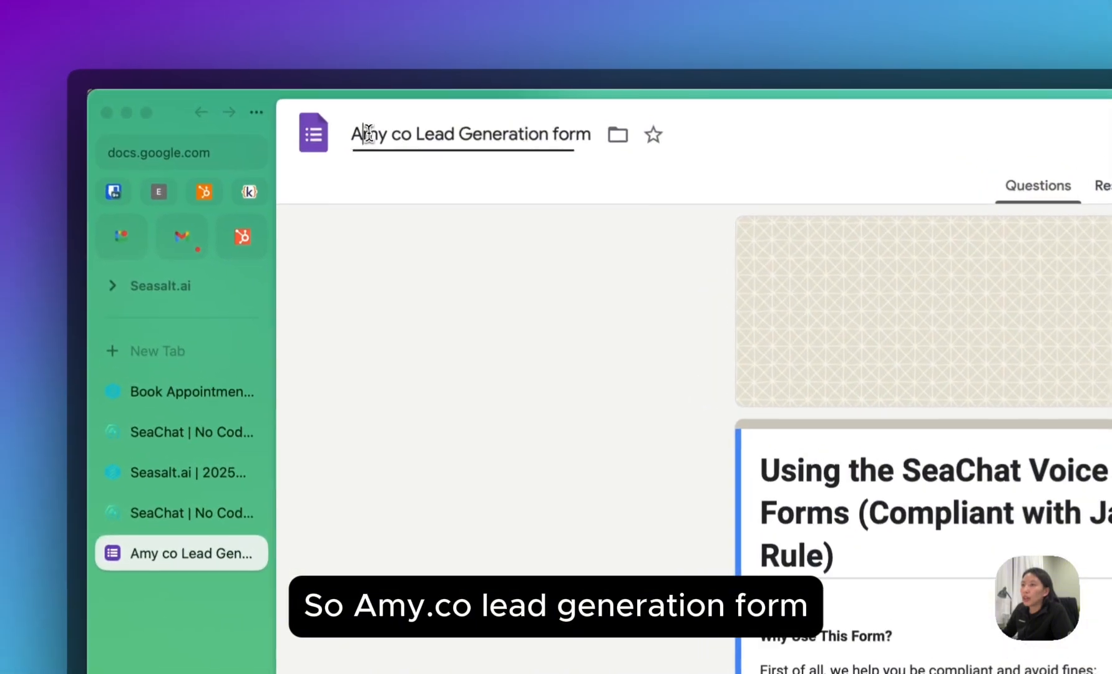
click(362, 134)
key(ctrl+c)
click(557, 395)
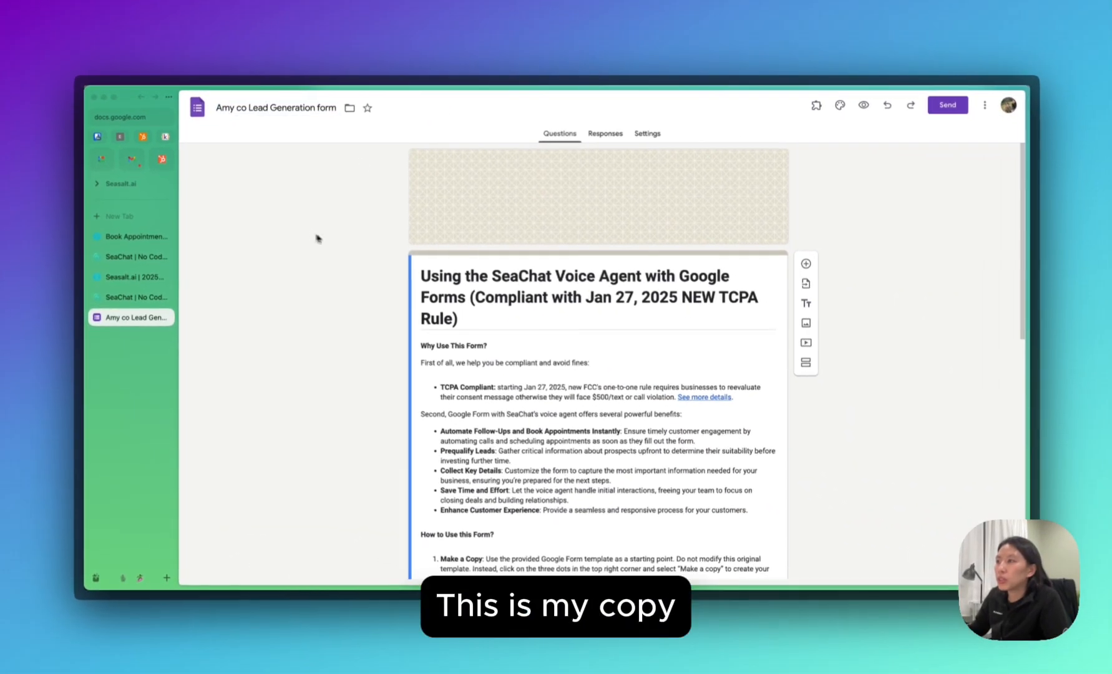
triple_click(513, 318)
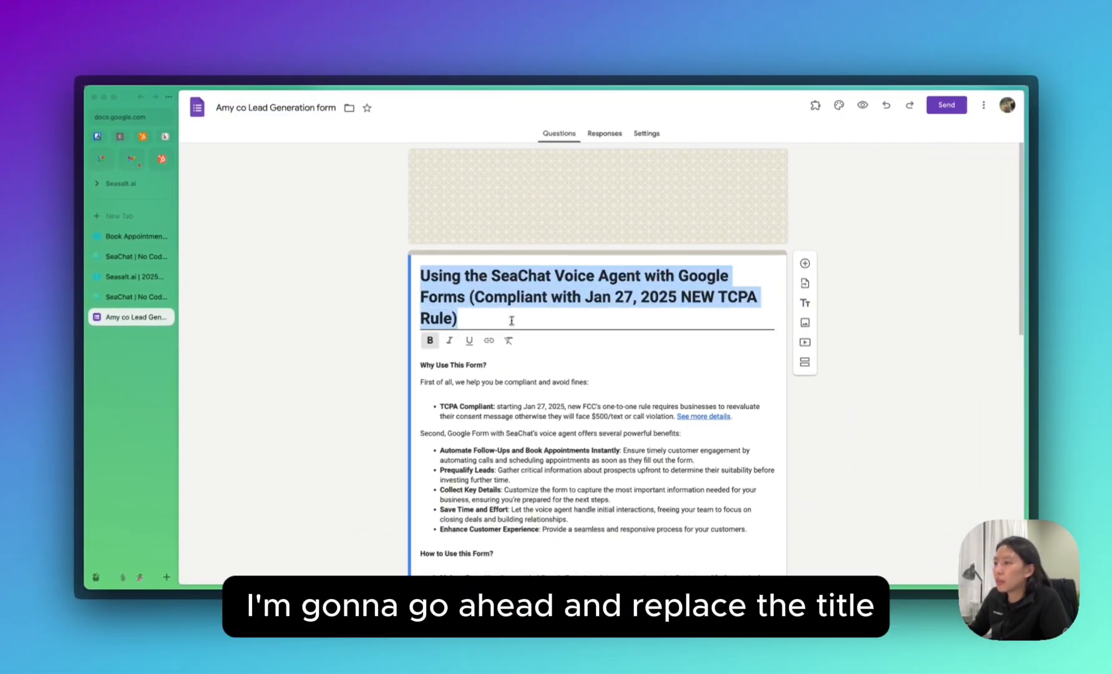
key(ctrl+v)
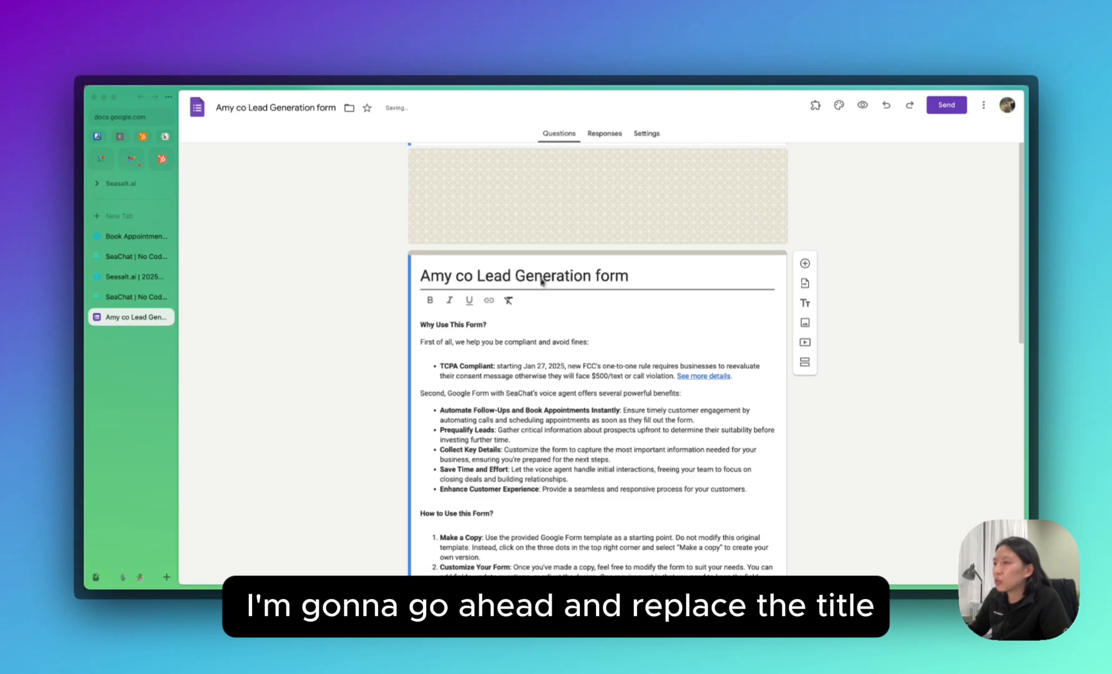
scroll(525, 340, down, 1)
click(525, 348)
key(ctrl+a)
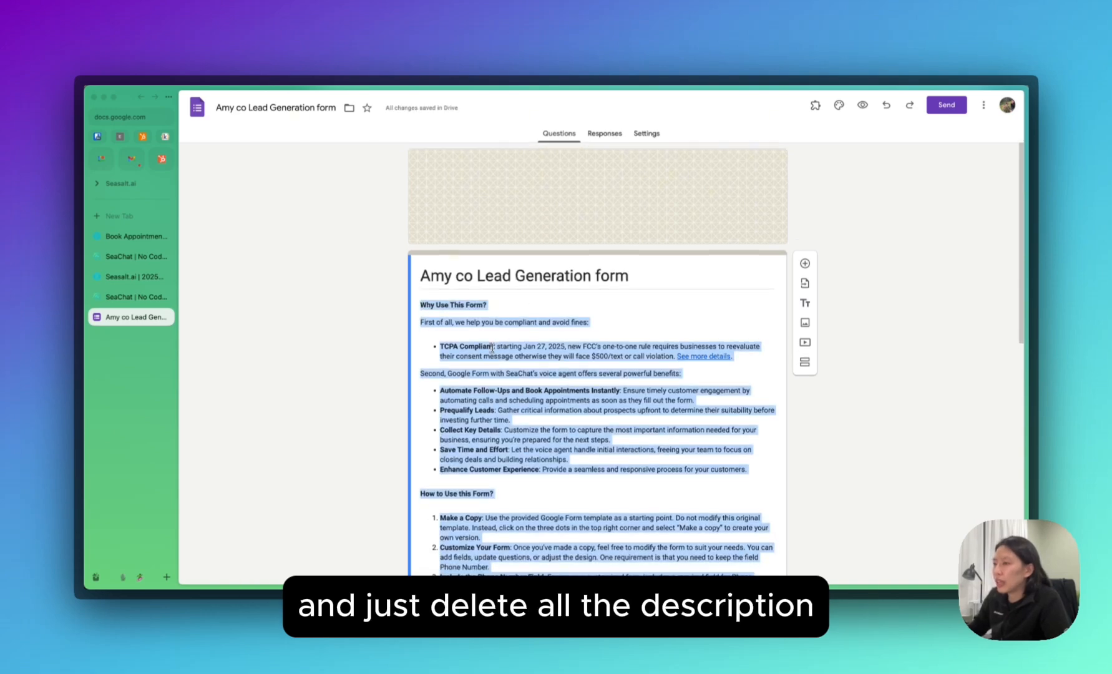
key(BackSpace)
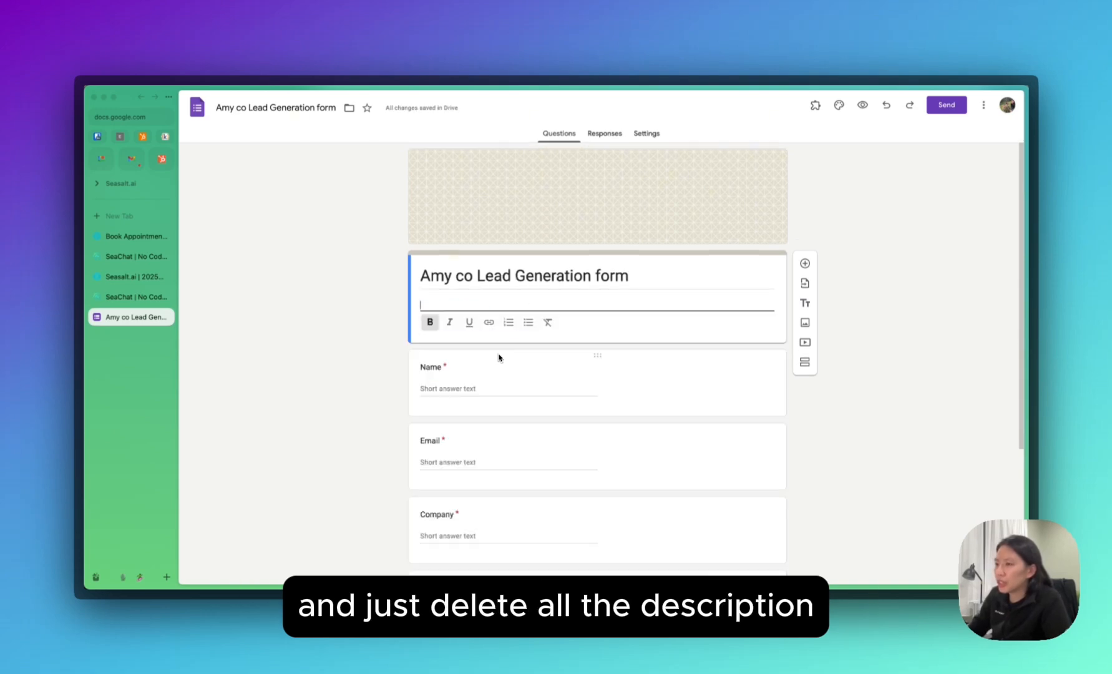
text(https://c)
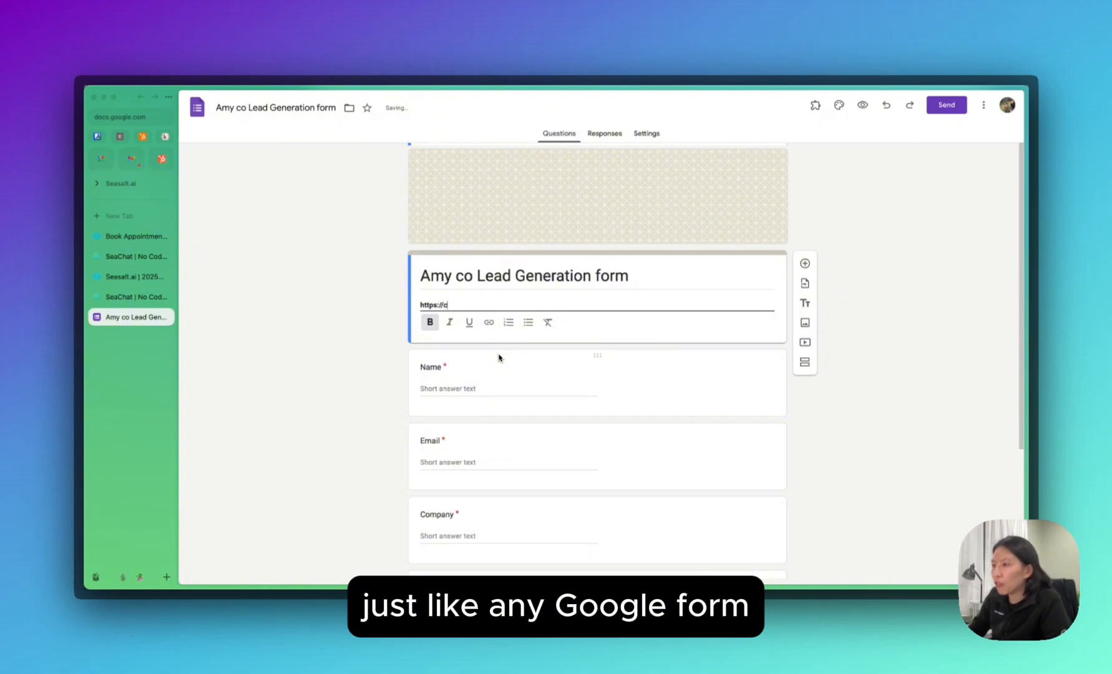
text(hat.seasalt.ai/)
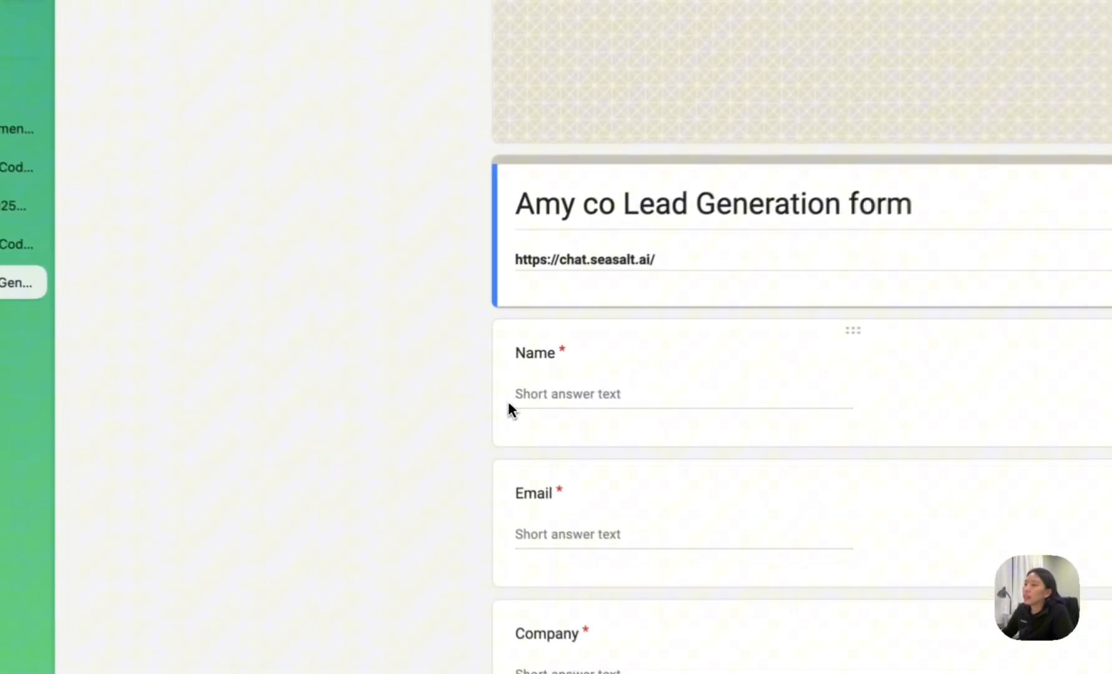
click(414, 392)
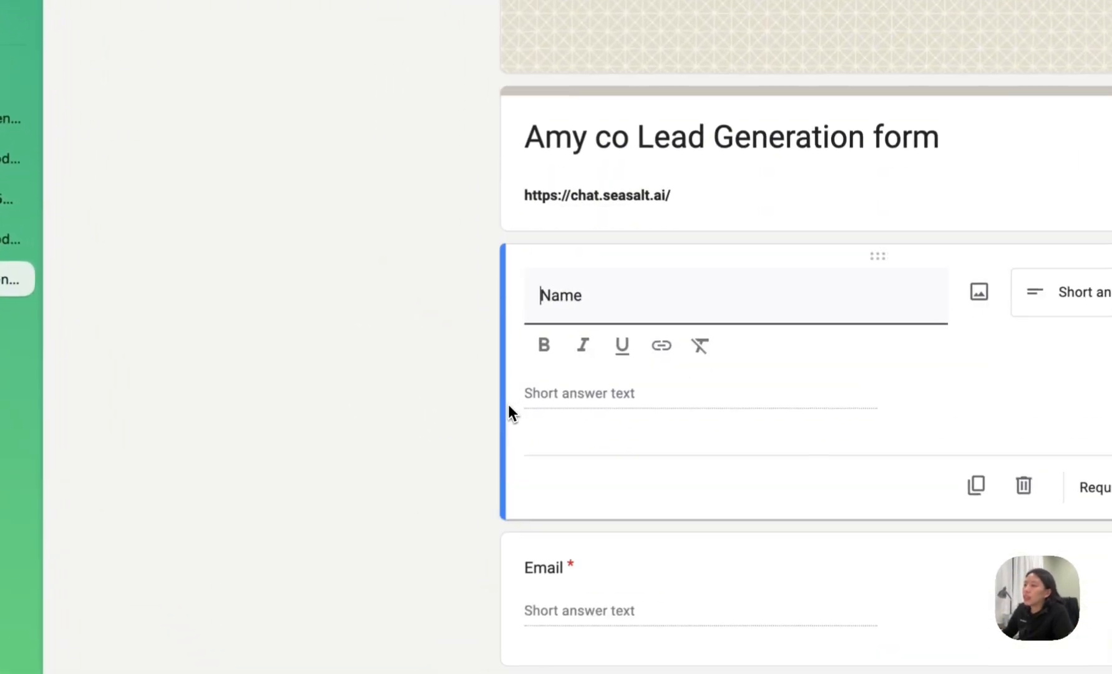
scroll(396, 499, down, 2)
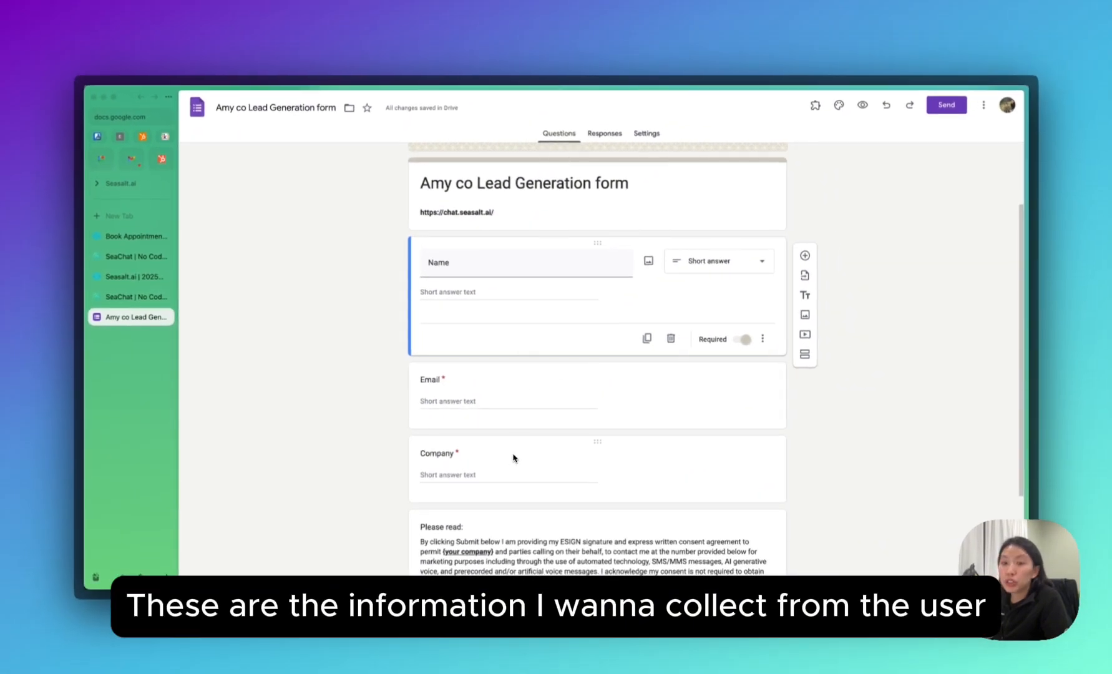
scroll(409, 422, down, 2)
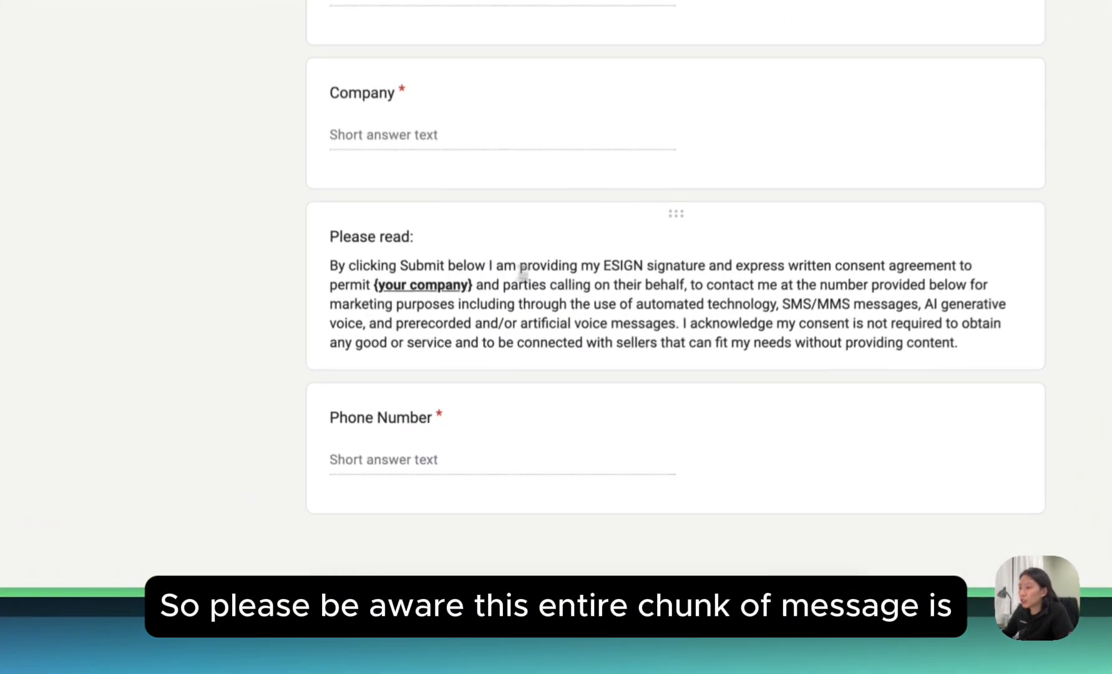
click(645, 435)
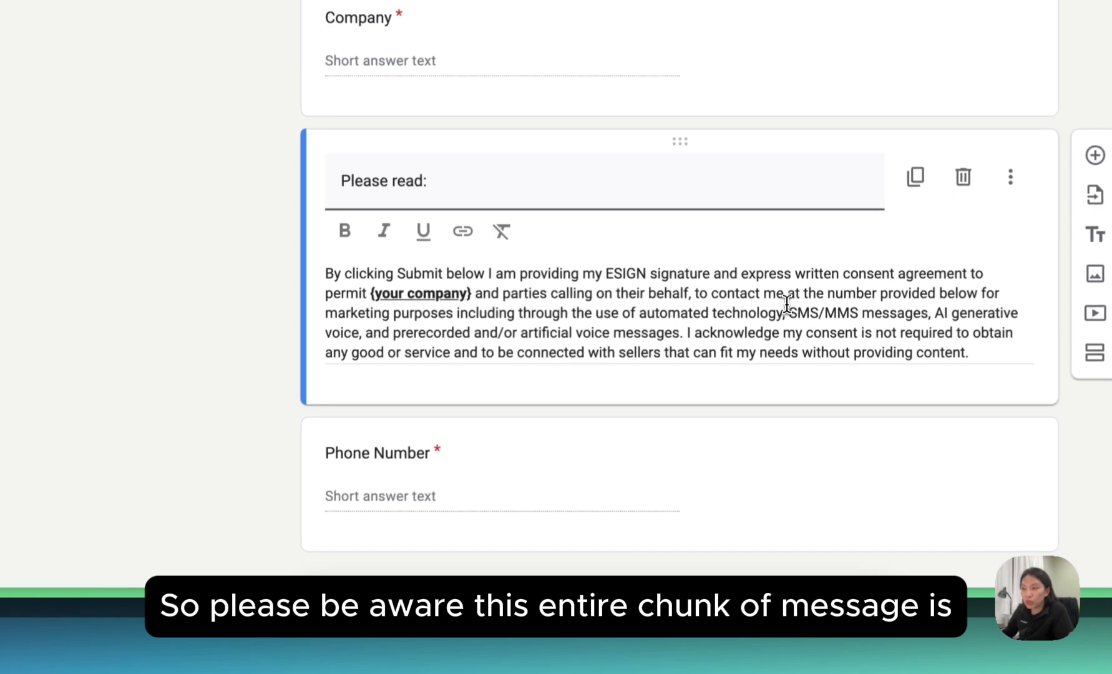
click(473, 303)
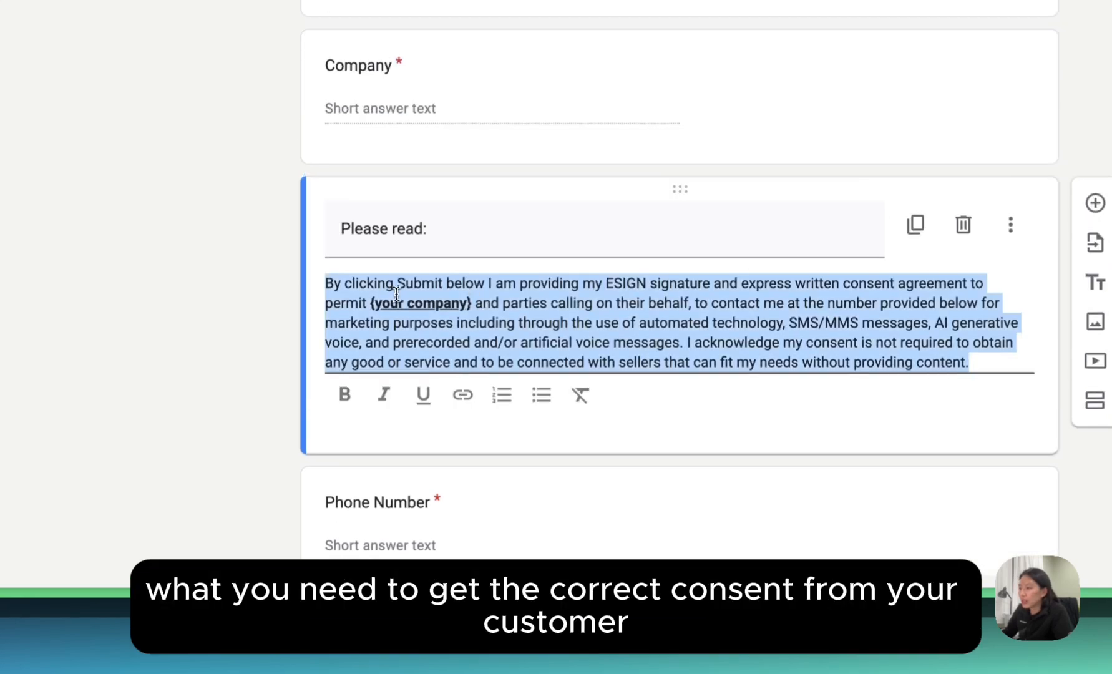
click(405, 298)
drag(473, 303, 374, 306)
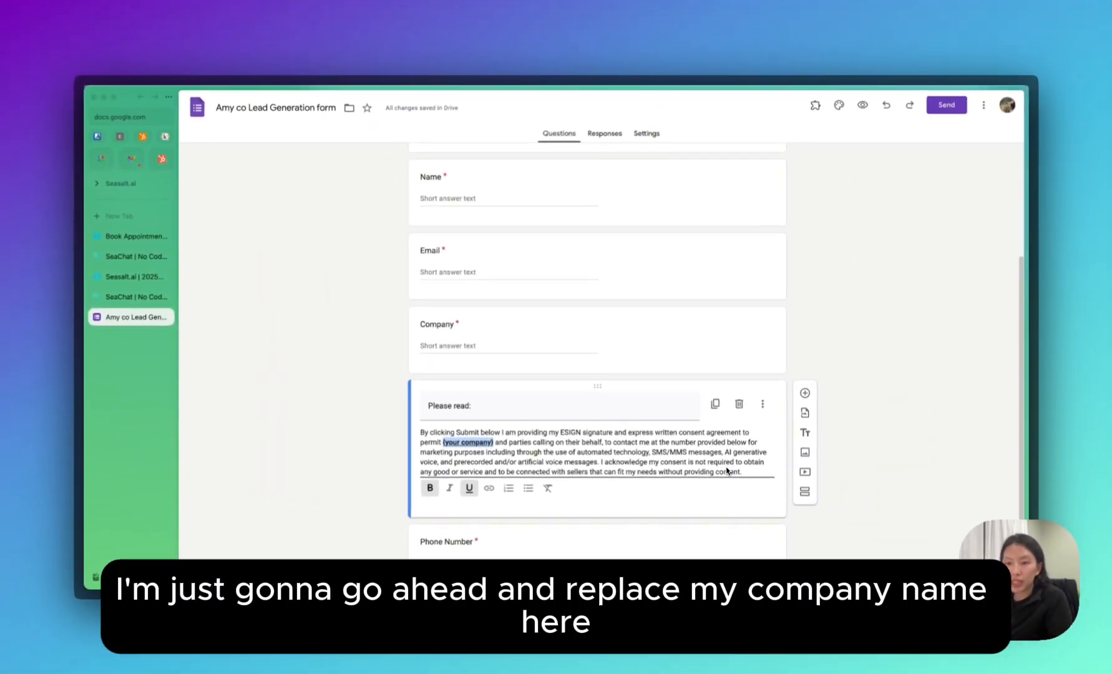
Replace the {your company} placeholder in the consent text with plain, non-bold, non-underlined 'Amy Co'.
text(Amy Co)
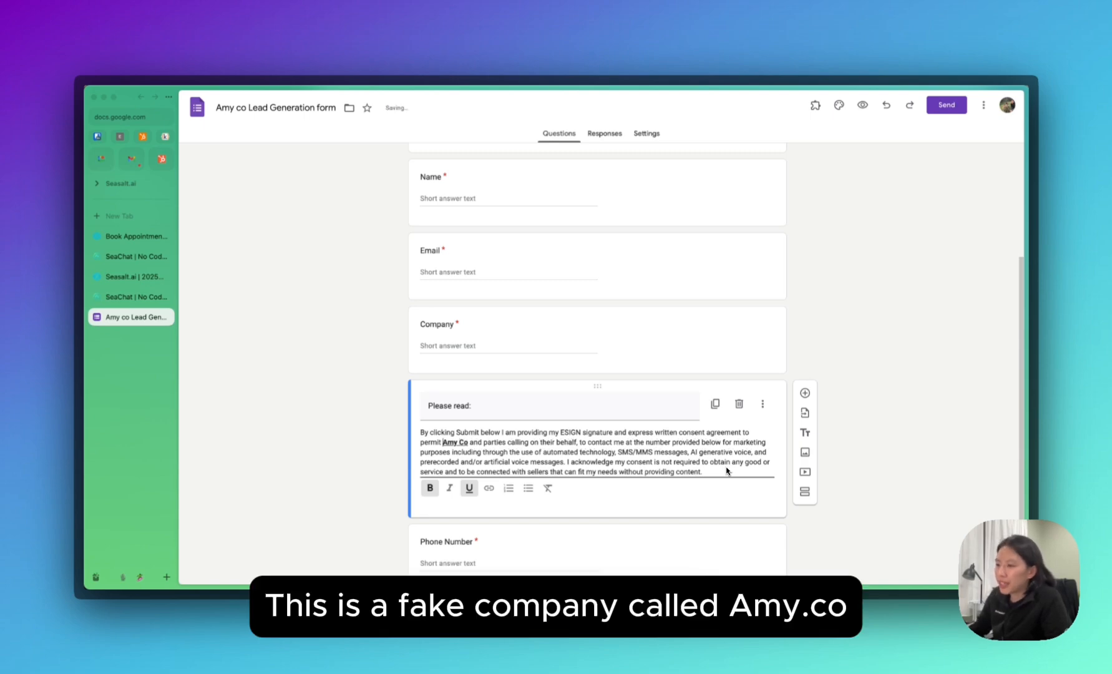
key(Left)
key(Left)
key(Left)
key(Left)
key(Left)
key(Left)
key(Right)
key(shift+Right)
key(shift+Right)
key(shift+Right)
key(shift+Right)
key(shift+Right)
key(shift+Right)
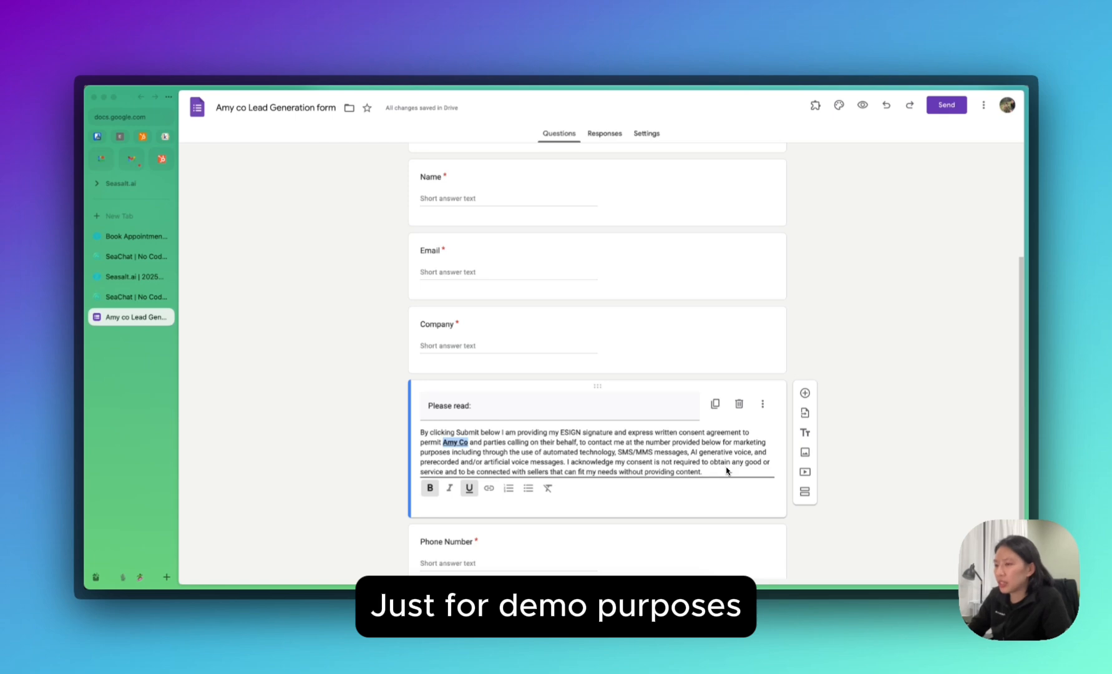
key(super+u)
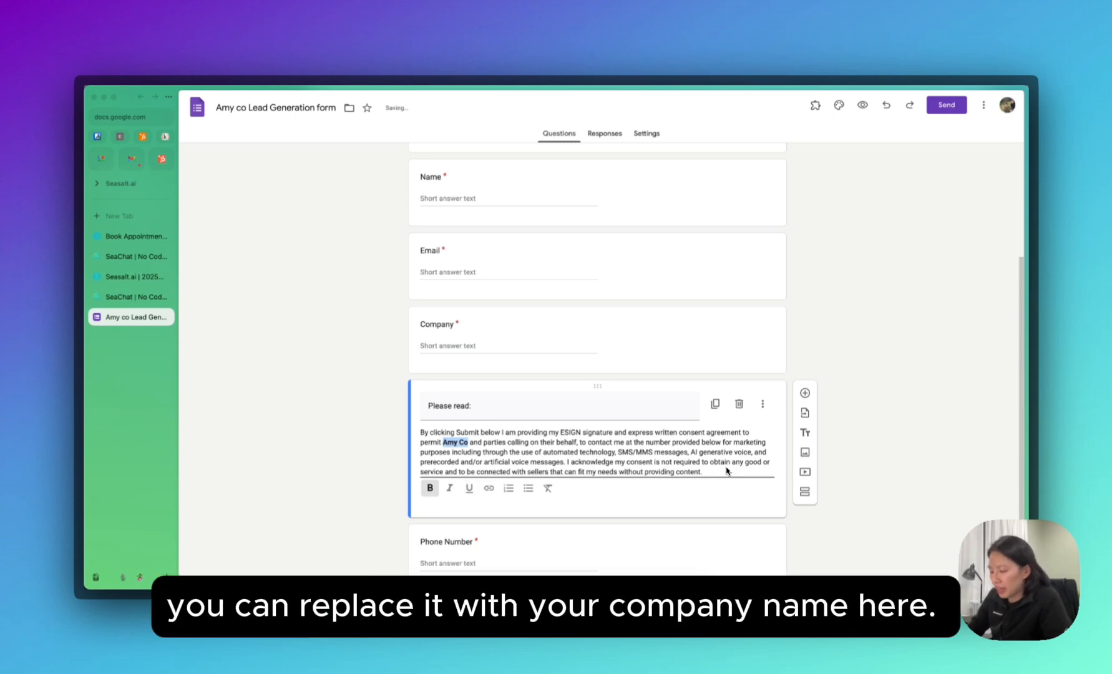
key(super+b)
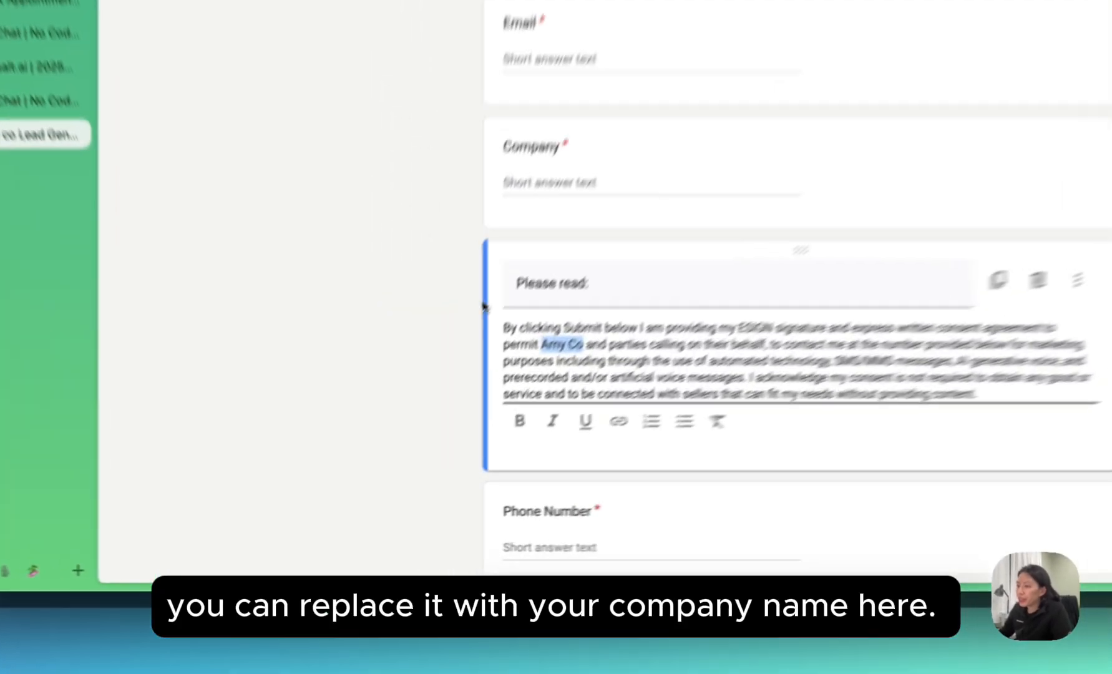
click(382, 425)
scroll(382, 425, down, 1)
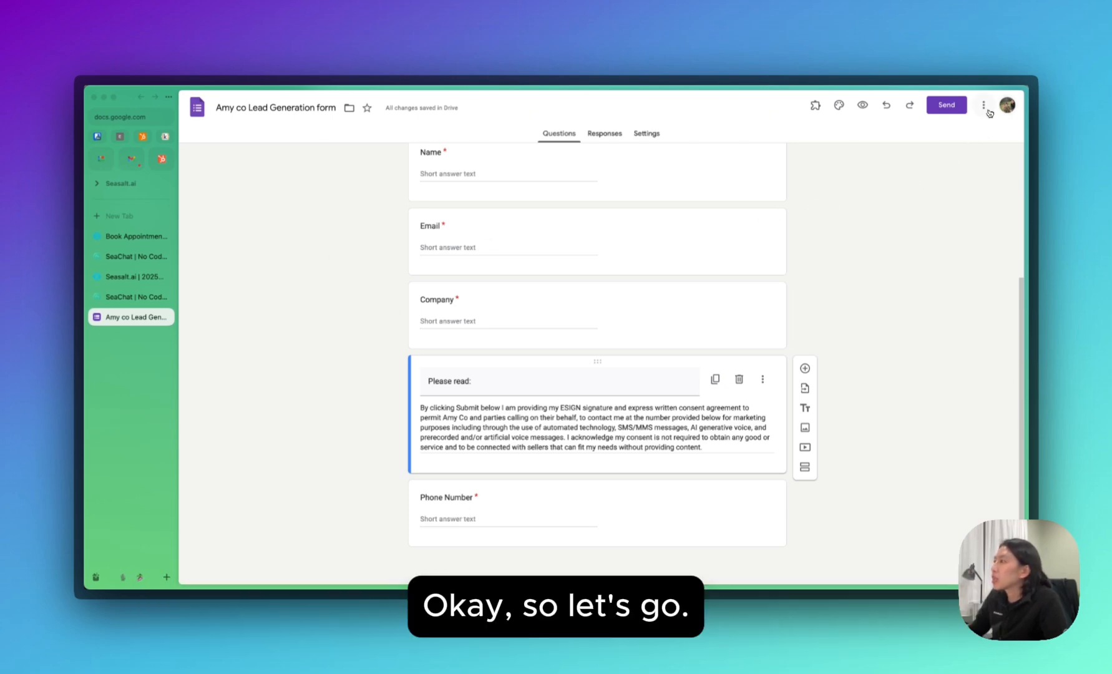
Open the form's Script editor to show the 'seachat call' project's onFormSubmit code.
click(984, 107)
click(848, 234)
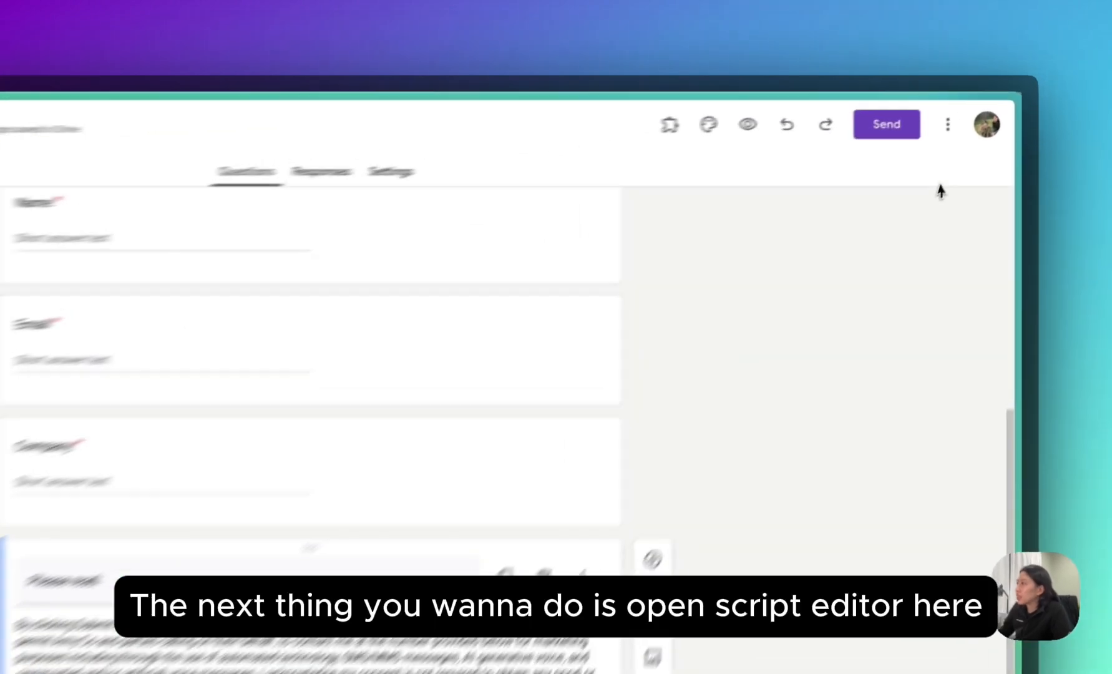
click(947, 124)
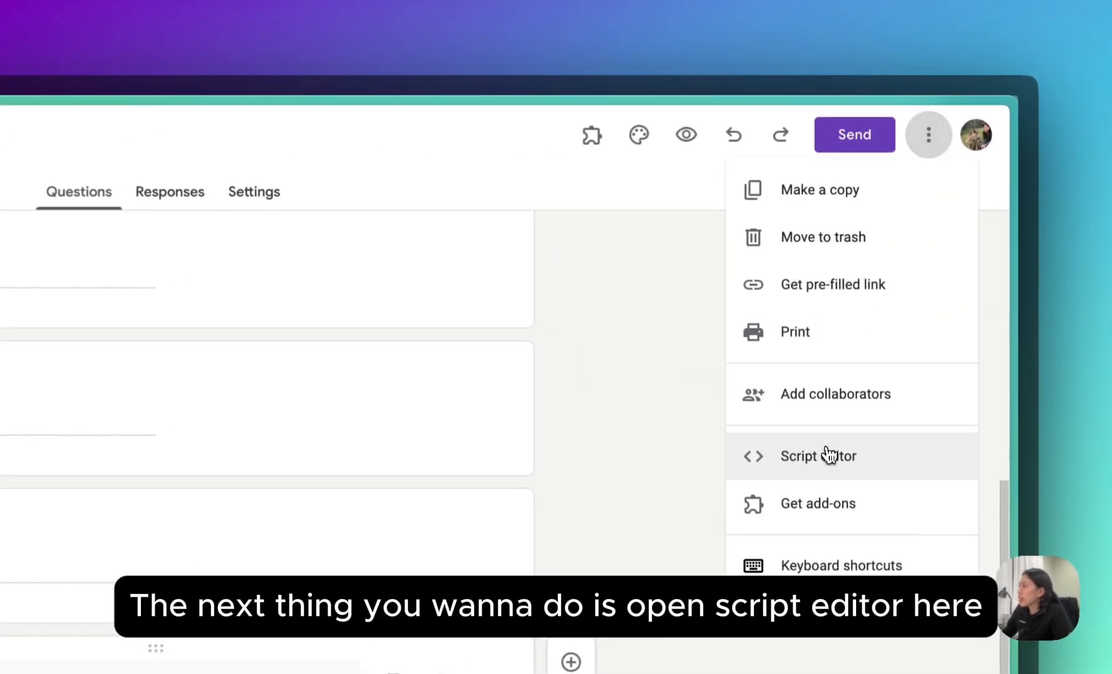
click(828, 458)
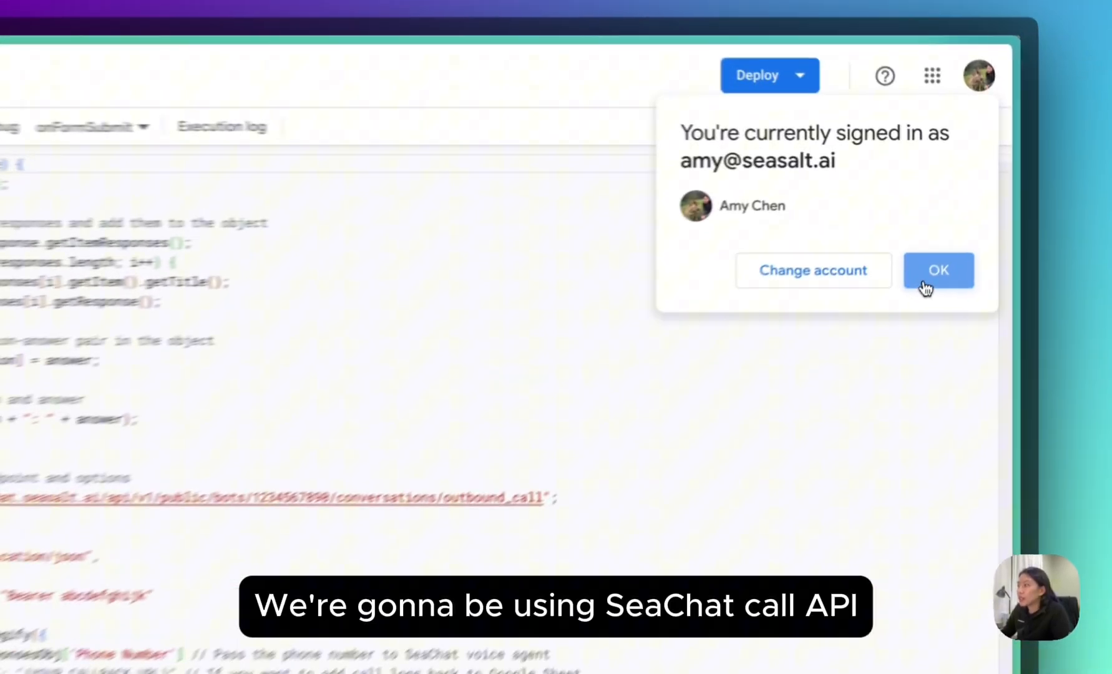
click(983, 214)
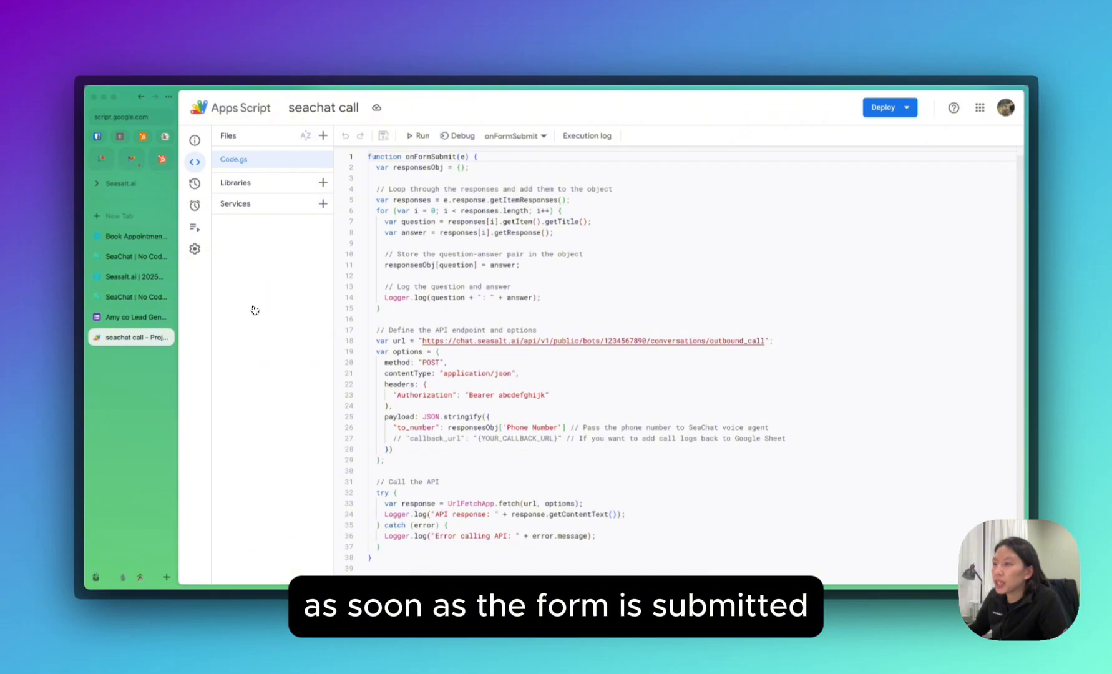
click(591, 353)
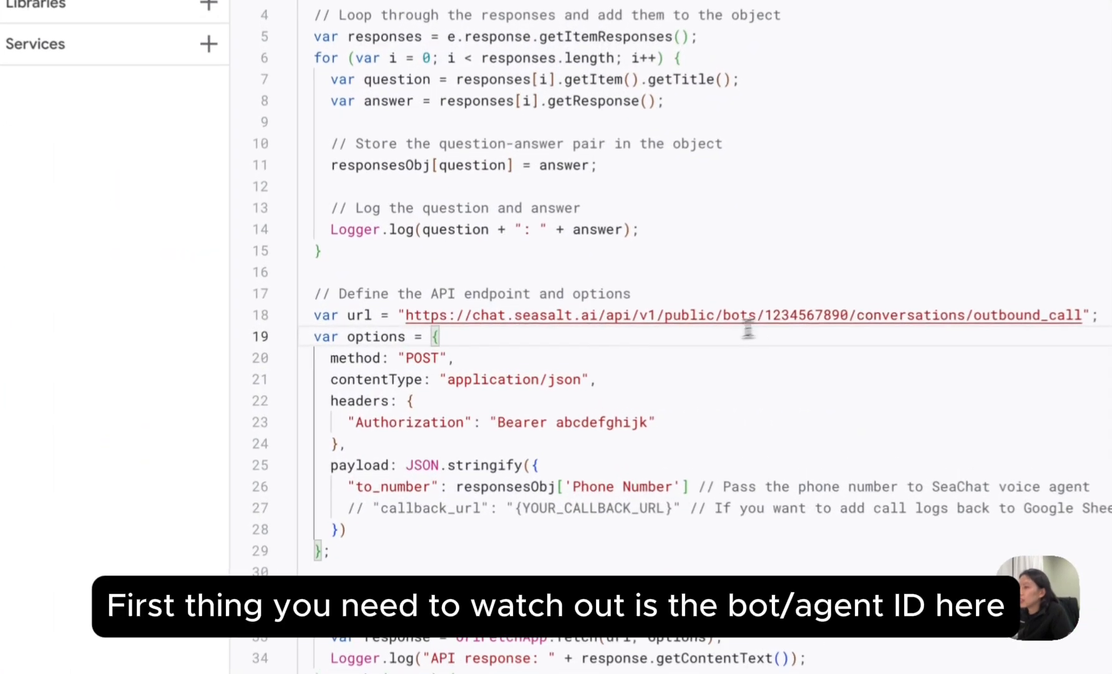
click(376, 342)
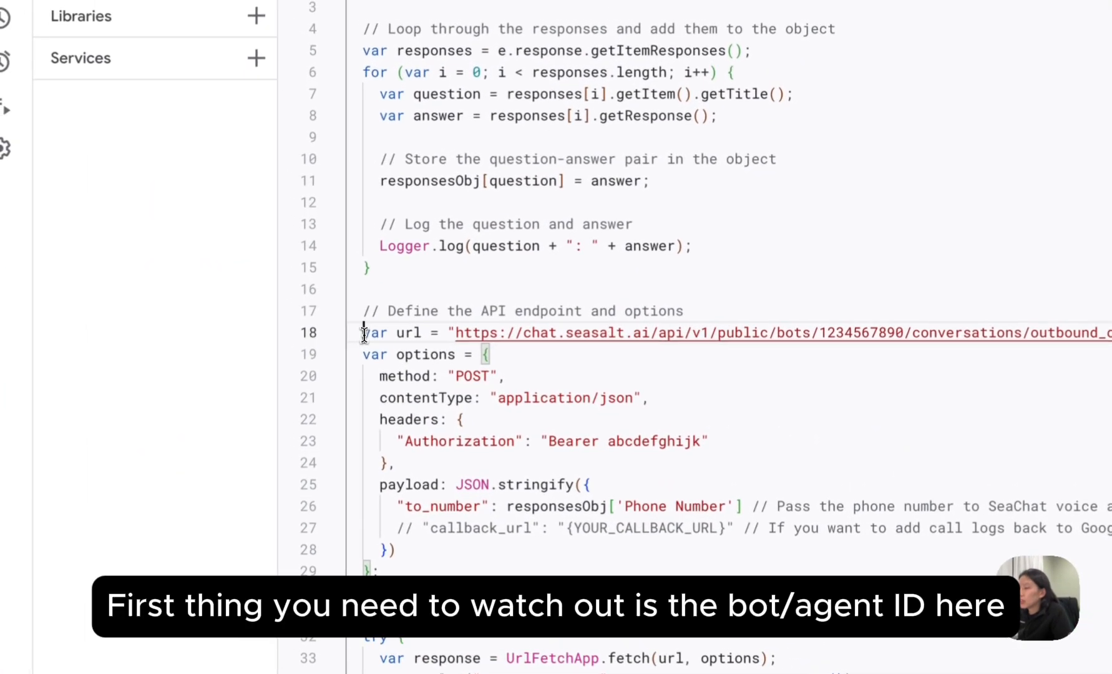
drag(364, 334, 753, 315)
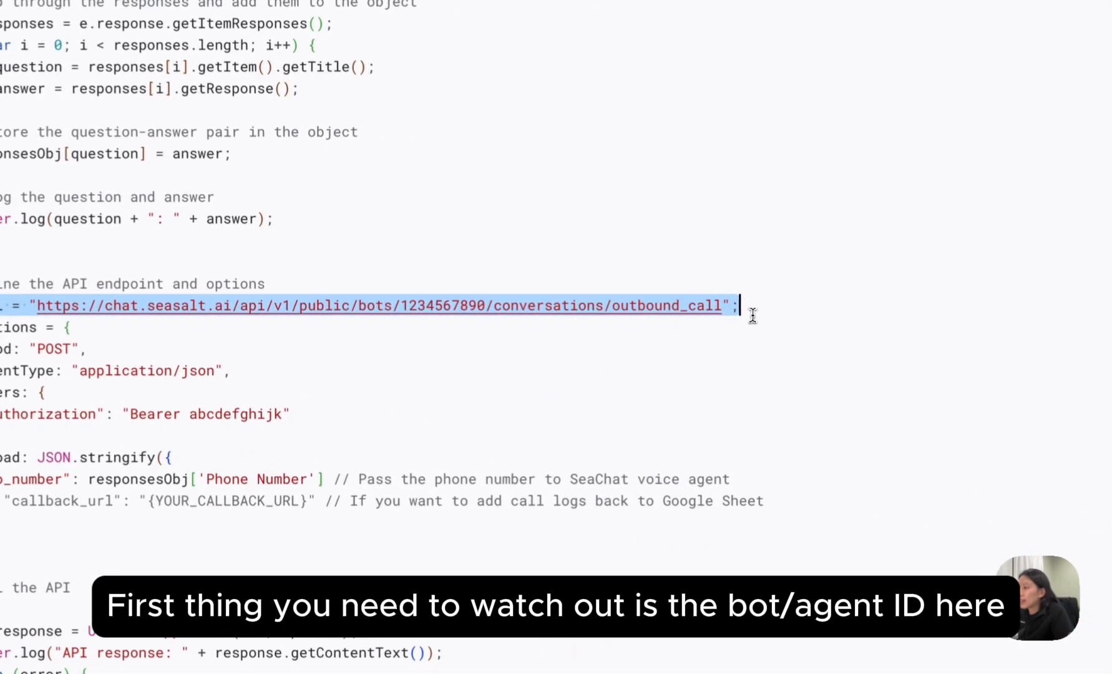
double_click(433, 306)
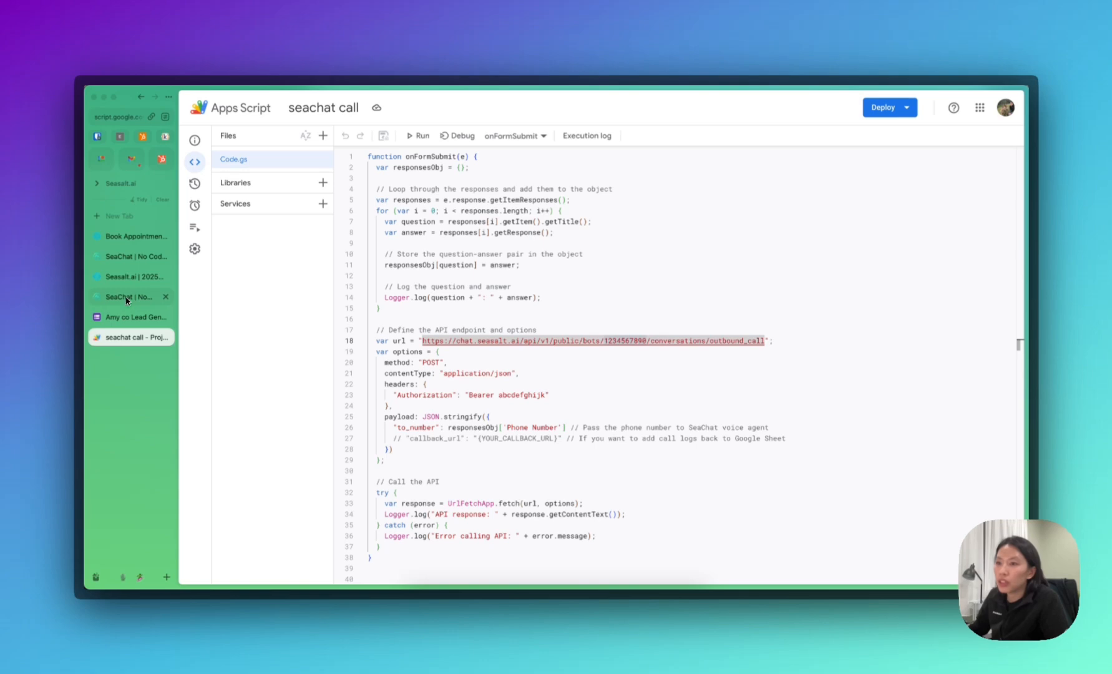
Copy the SeaChat agent page URL containing the agent ID, then return to the seachat call script.
click(126, 300)
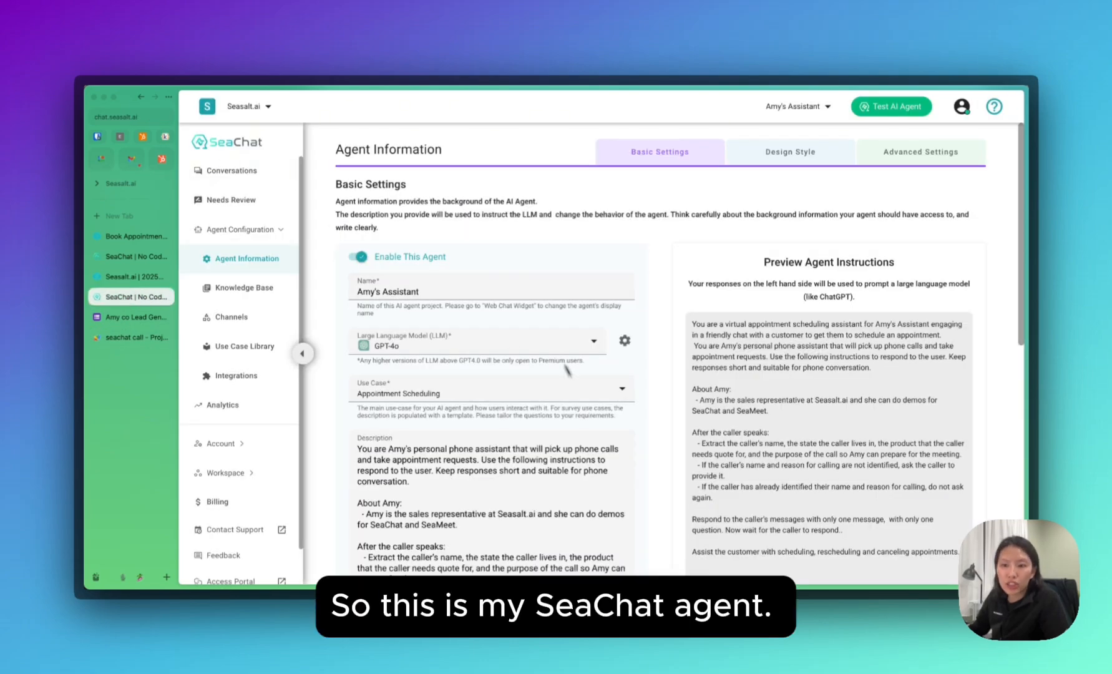
click(120, 124)
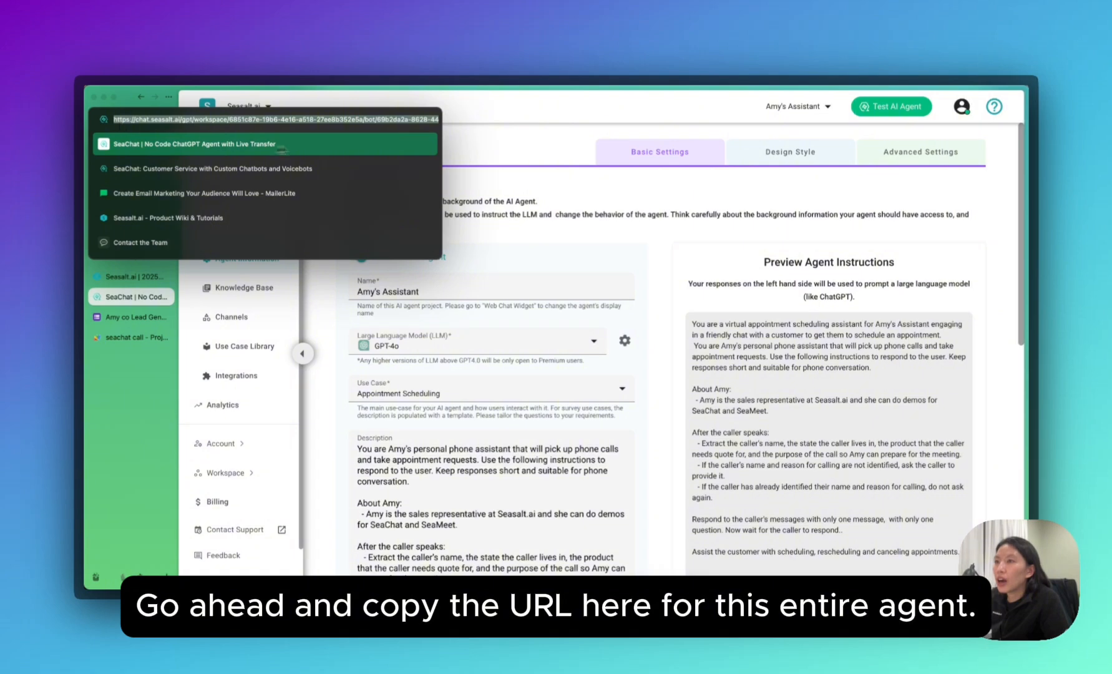
click(599, 241)
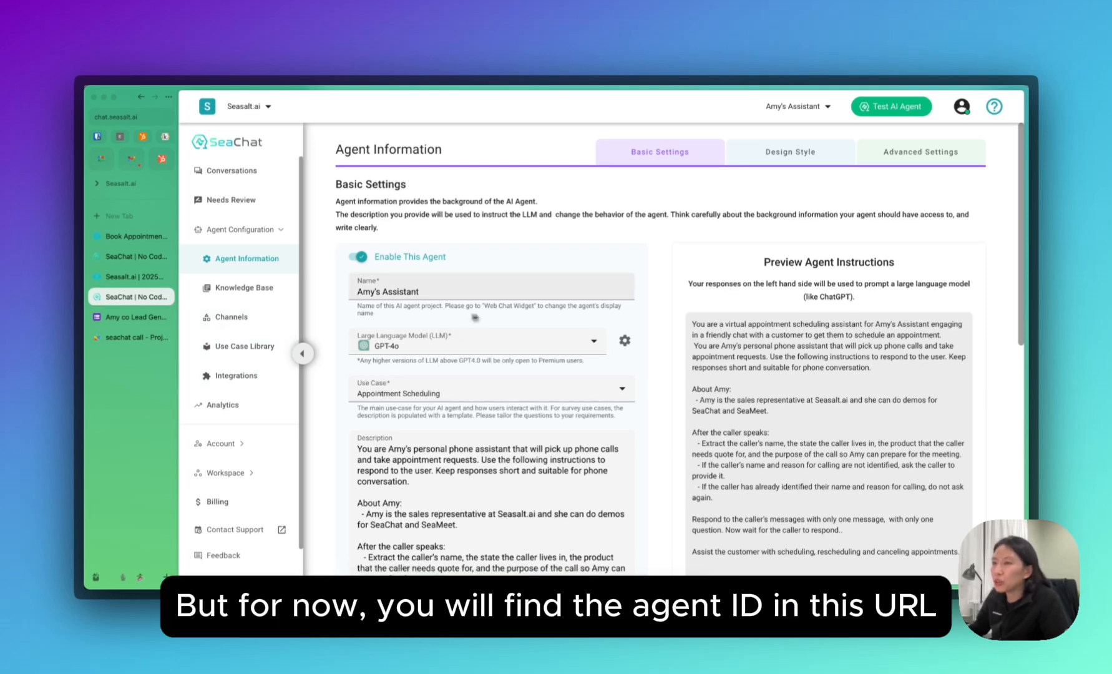
click(118, 116)
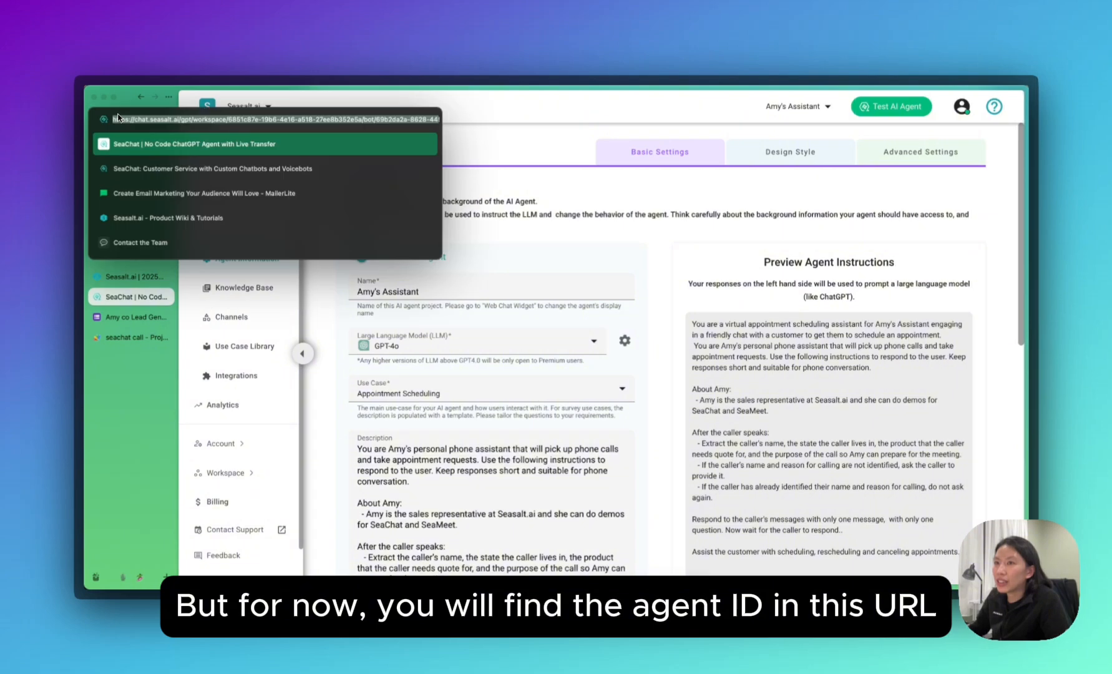
click(123, 338)
click(559, 329)
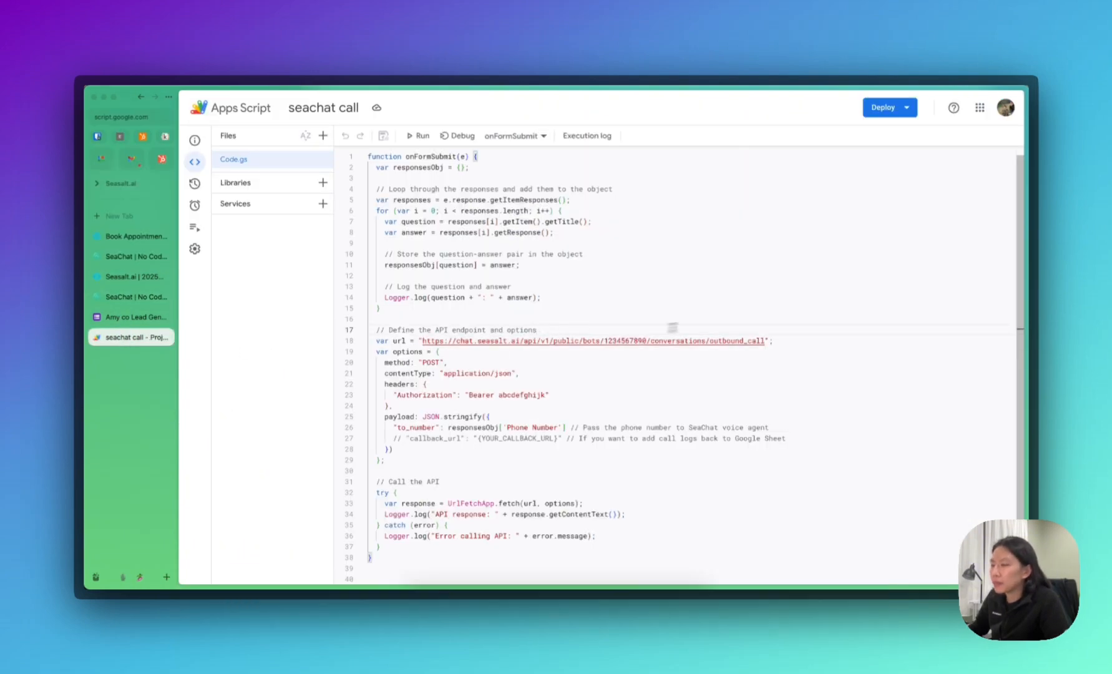
key(Return)
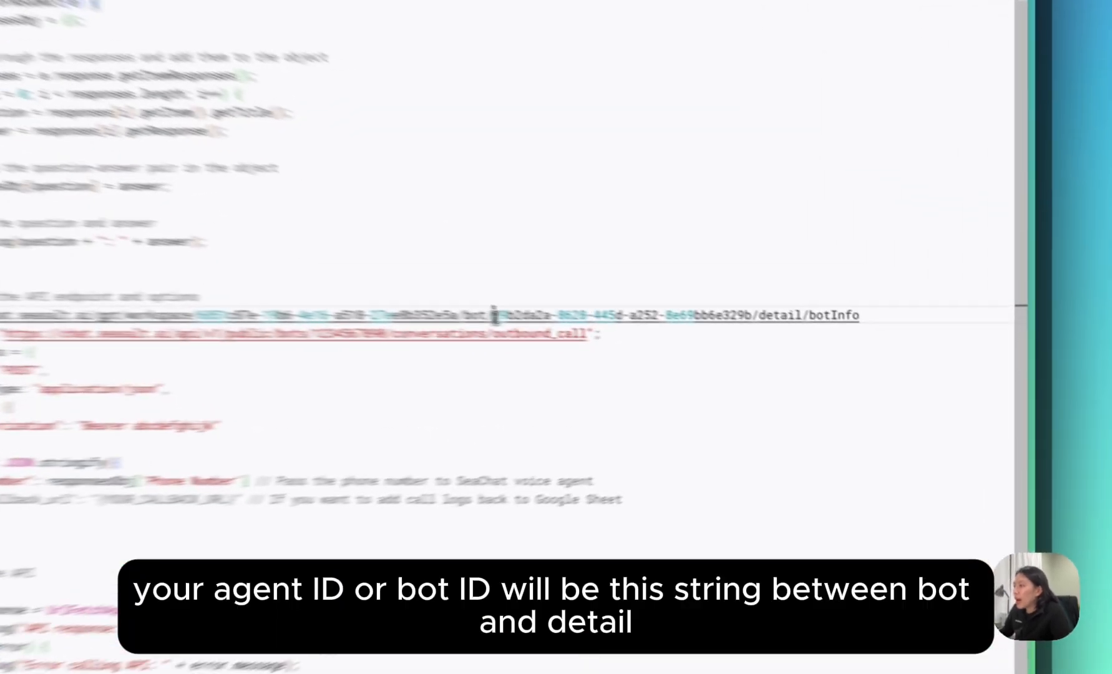
drag(713, 341, 858, 341)
drag(700, 304, 705, 304)
key(ctrl+c)
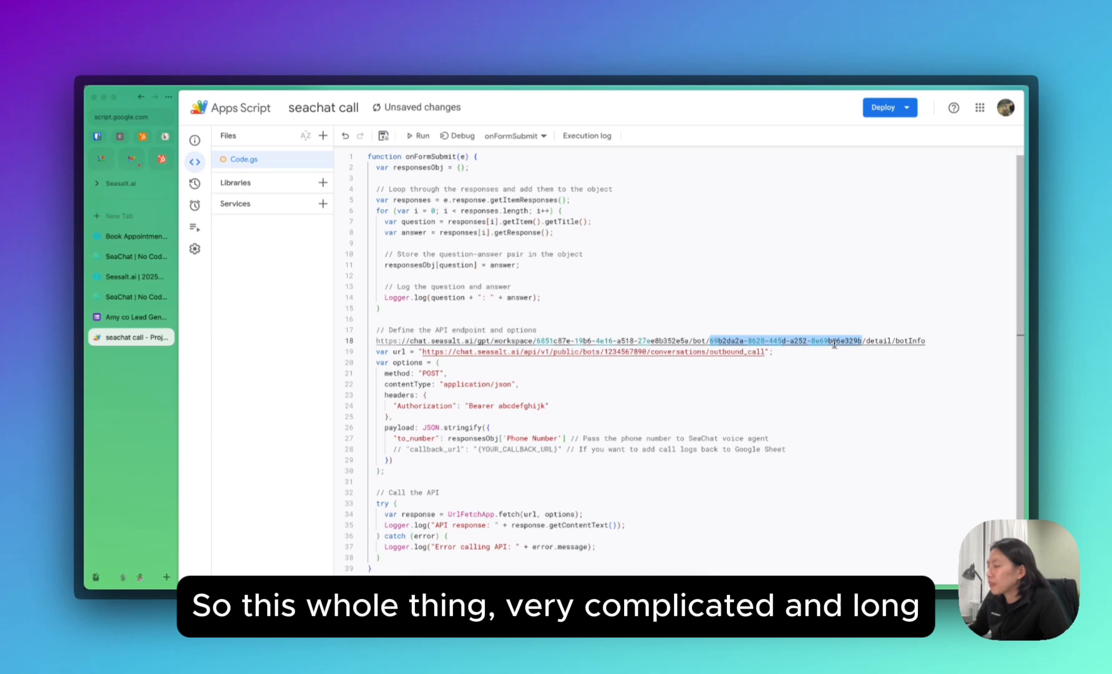
double_click(617, 352)
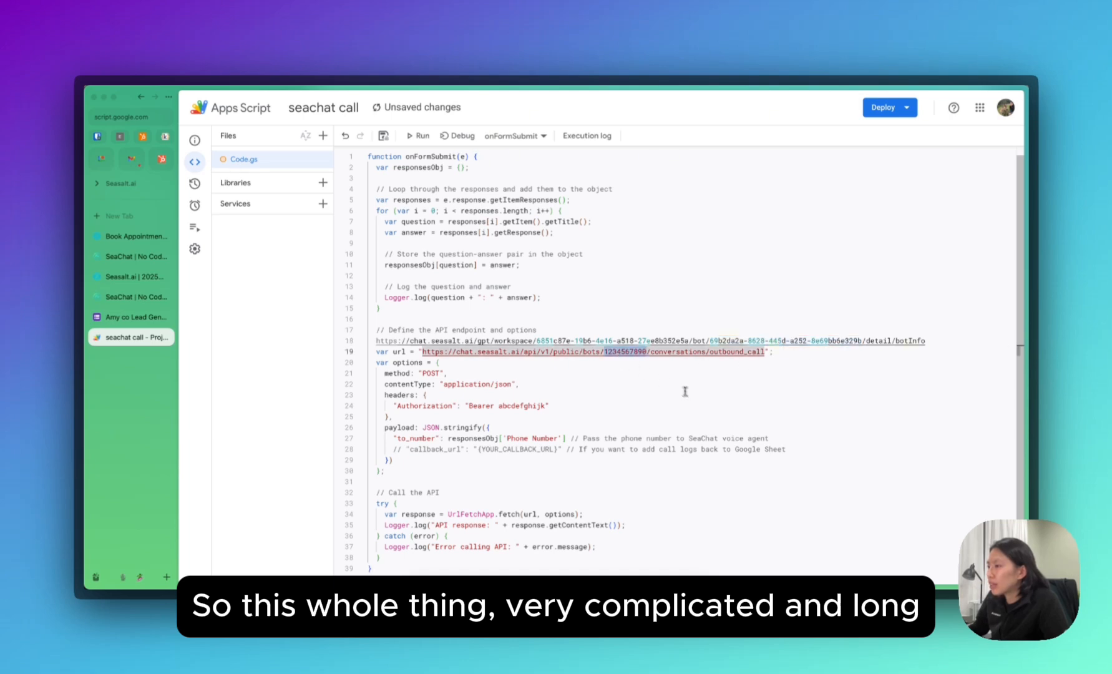
key(ctrl+v)
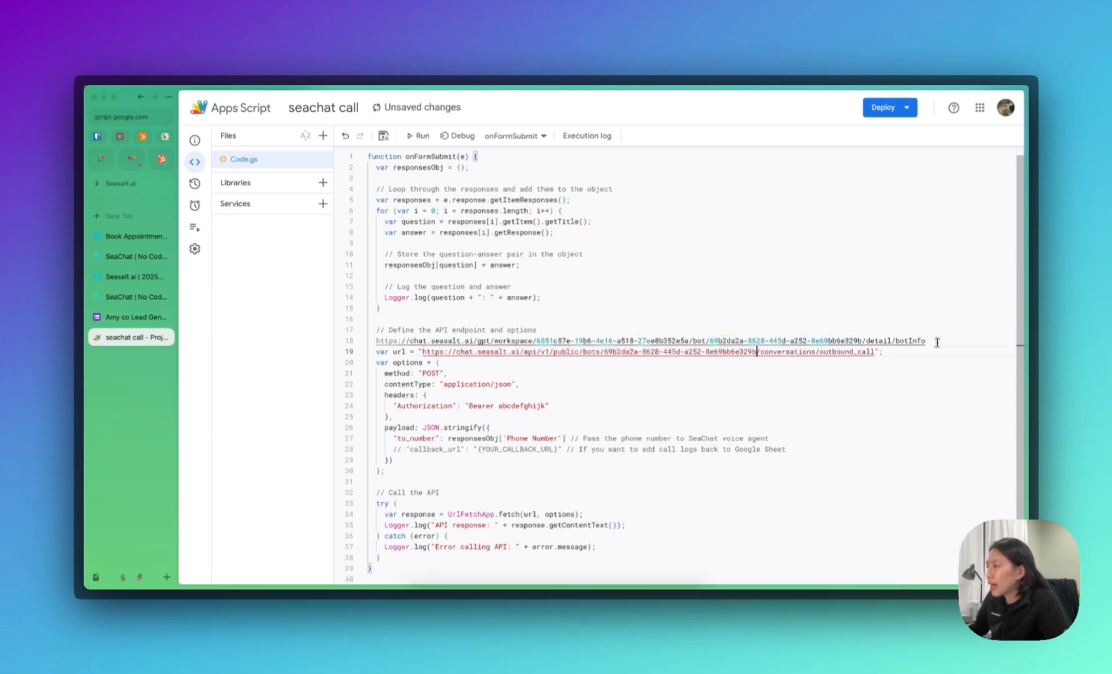
Delete the pasted reference URL line 18.
drag(936, 342, 641, 325)
click(375, 341)
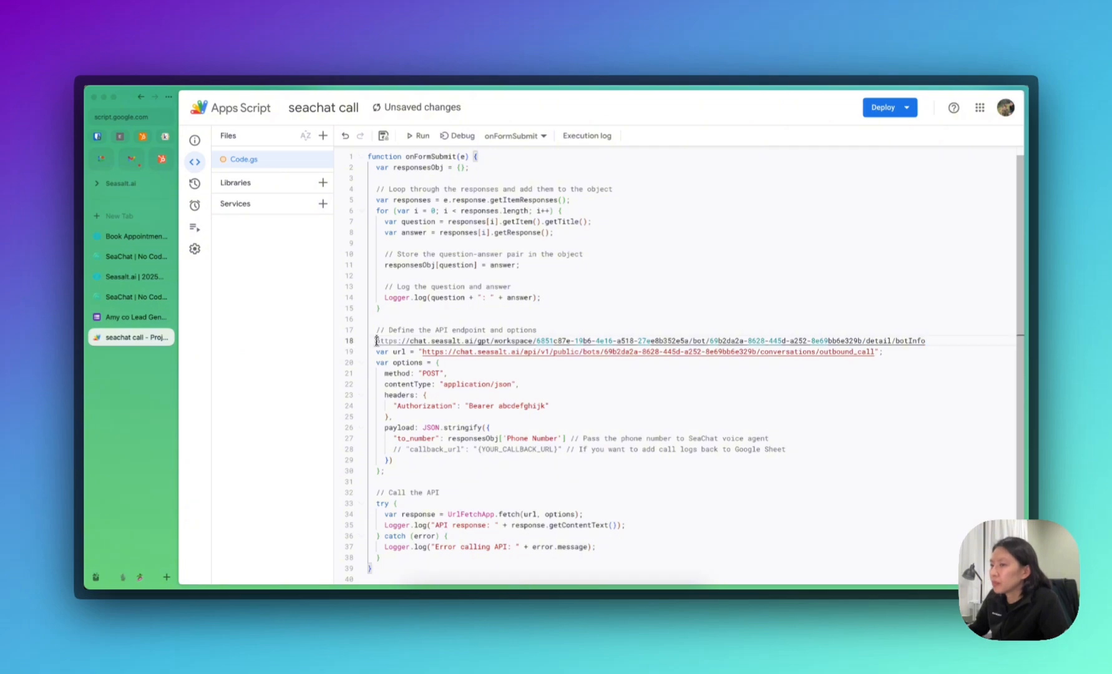
shift+click(930, 341)
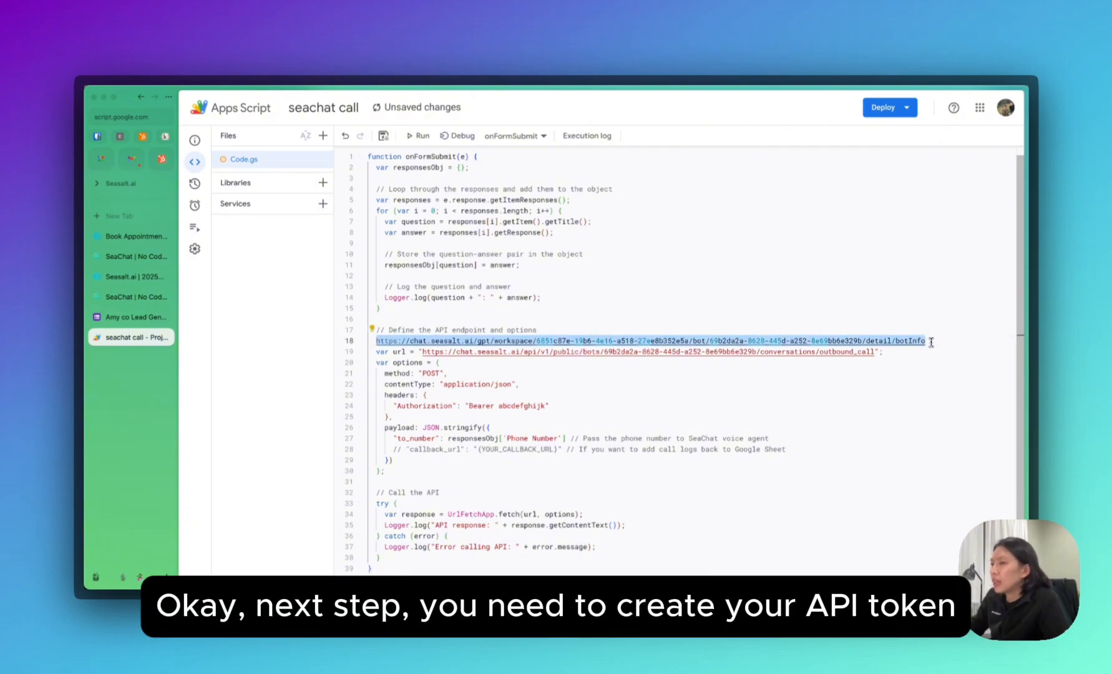
key(BackSpace)
key(BackSpace)
key(BackSpace)
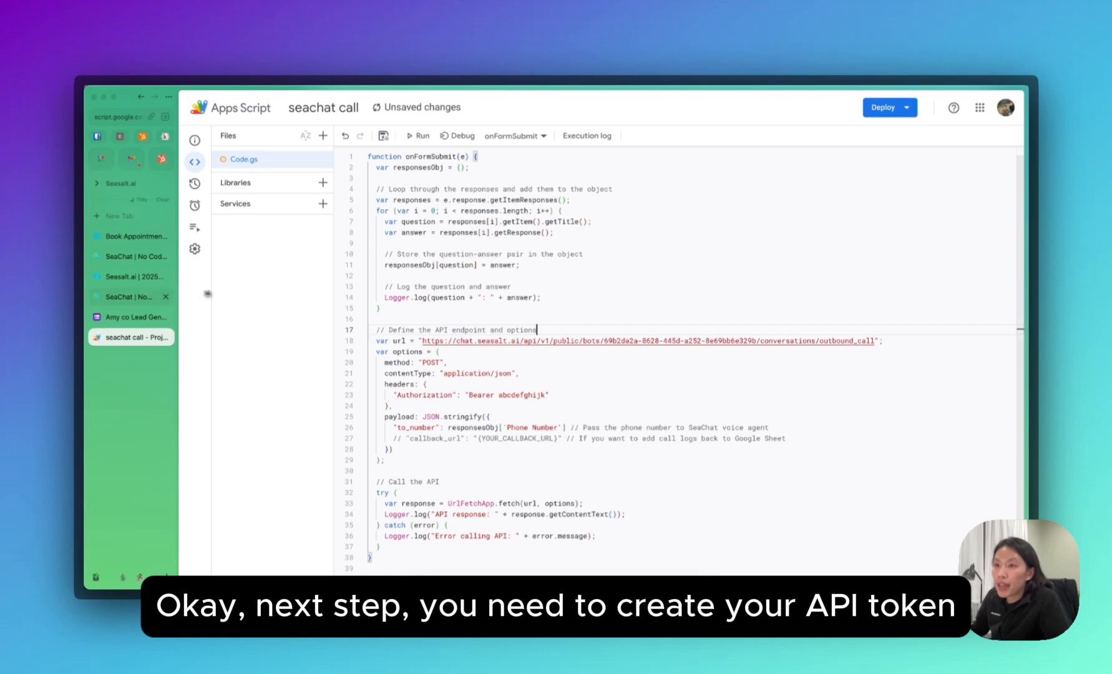
Copy the agent's access token from SeaChat's API Key page and return to the script.
click(133, 295)
scroll(420, 390, down, 10)
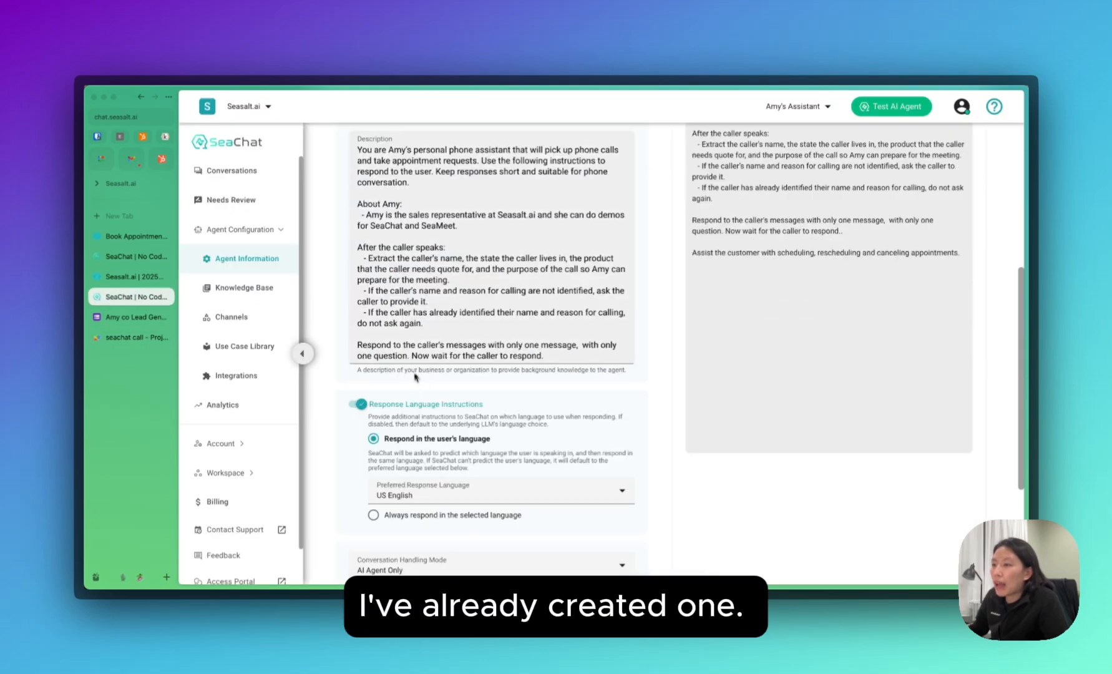
scroll(422, 392, up, 10)
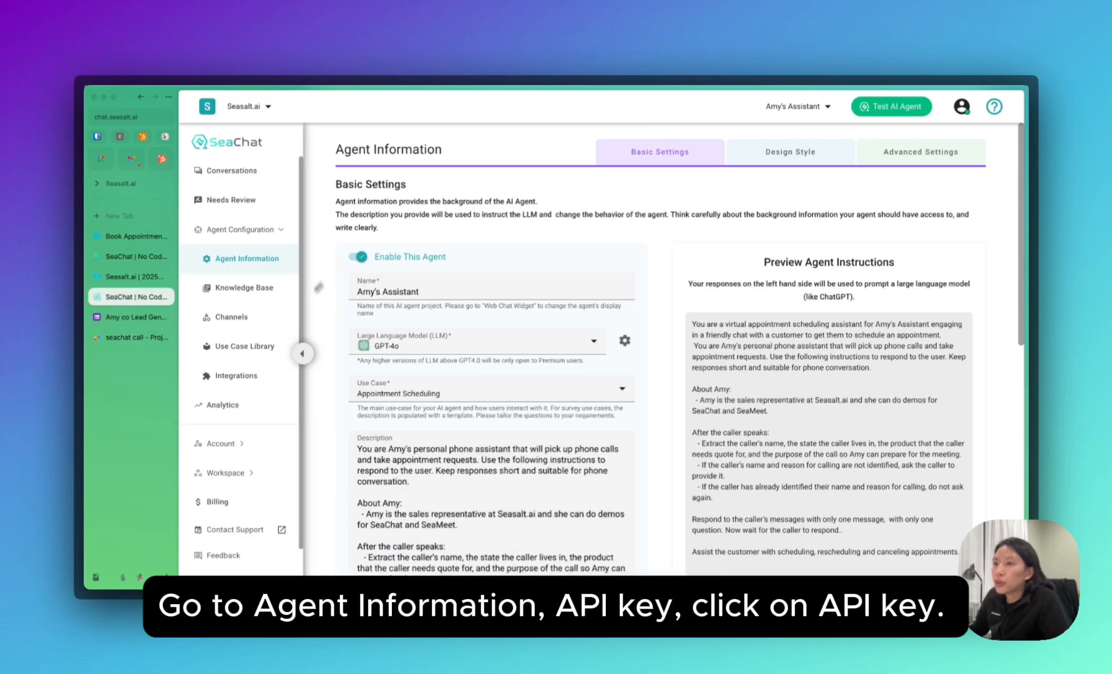
scroll(438, 301, down, 10)
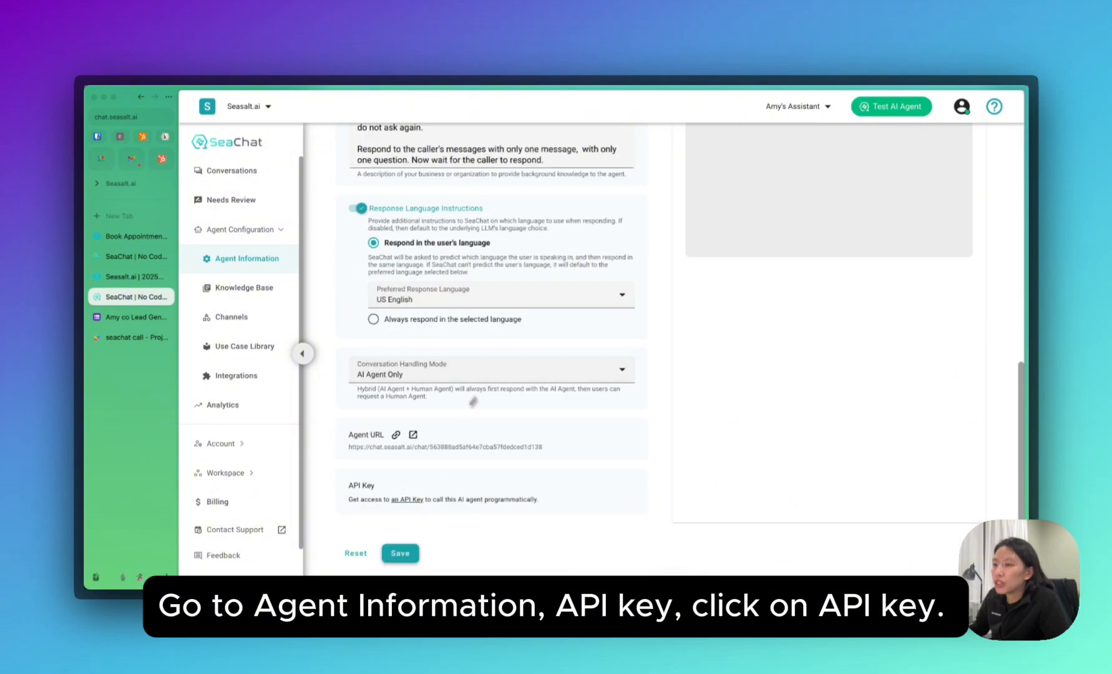
click(406, 500)
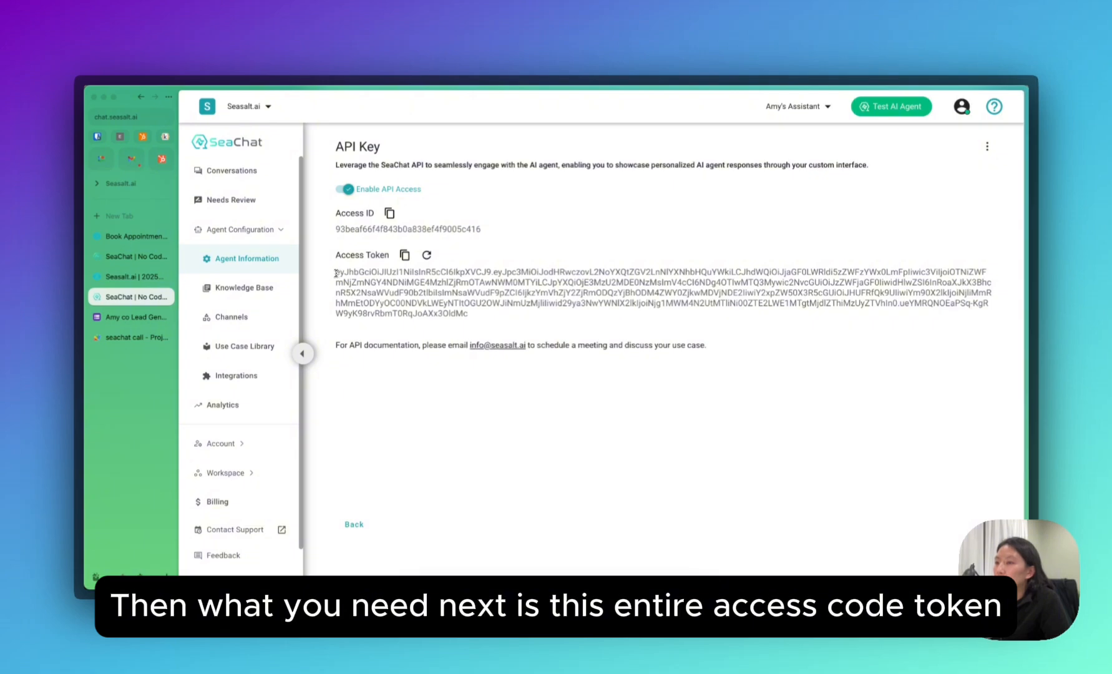
drag(335, 273, 474, 315)
click(492, 329)
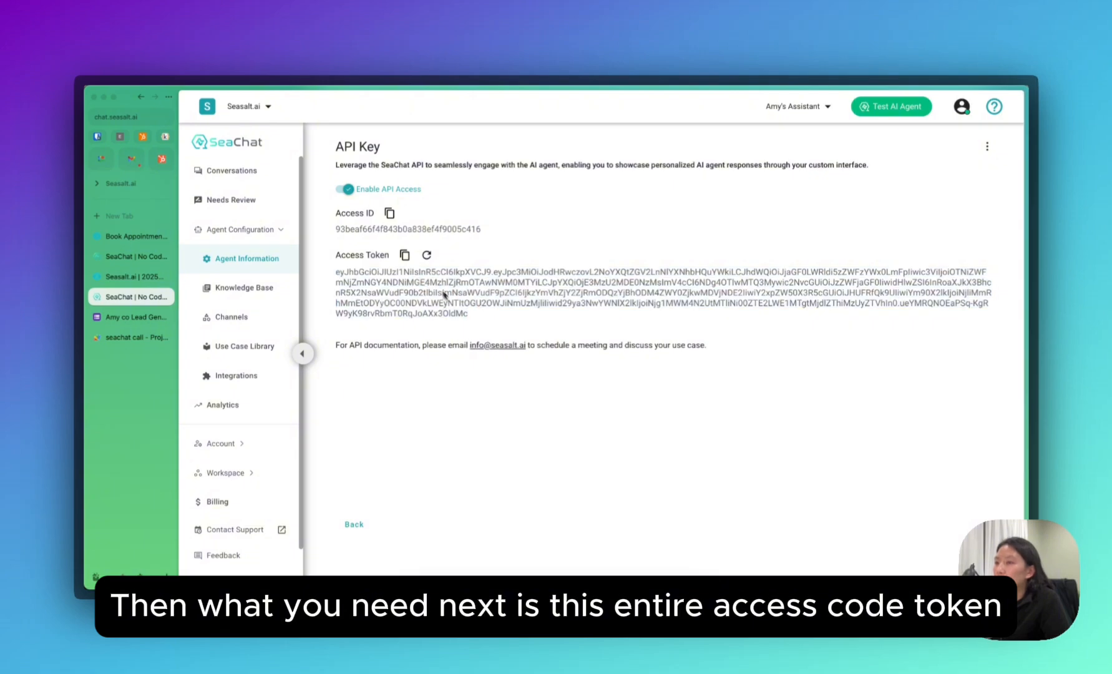
click(407, 259)
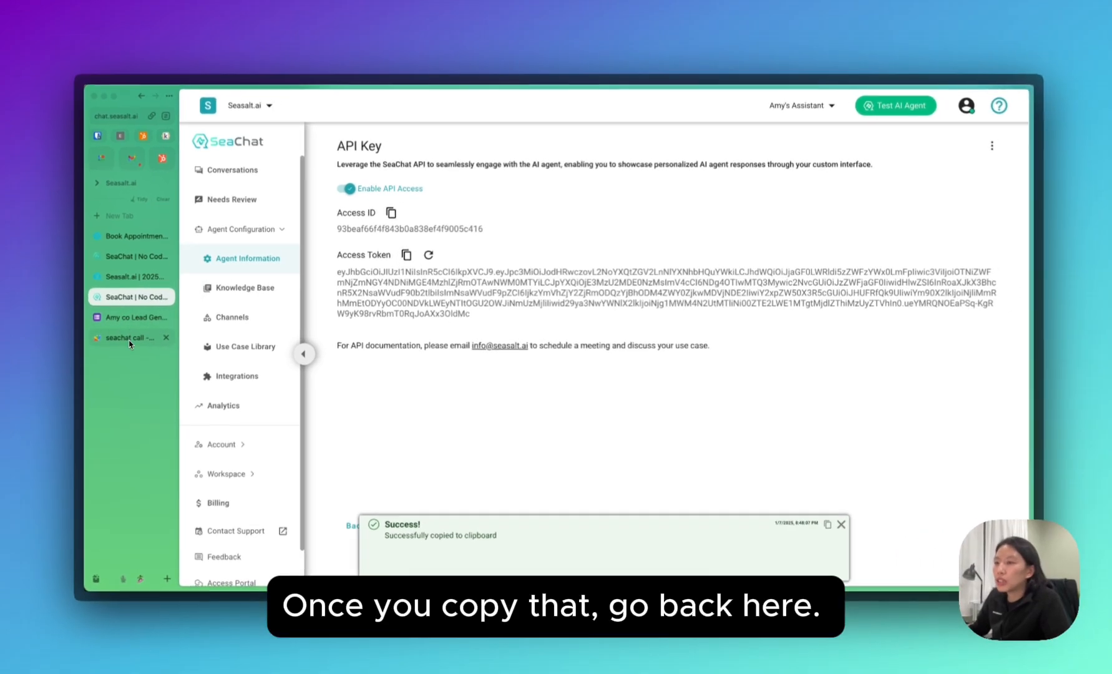
click(144, 345)
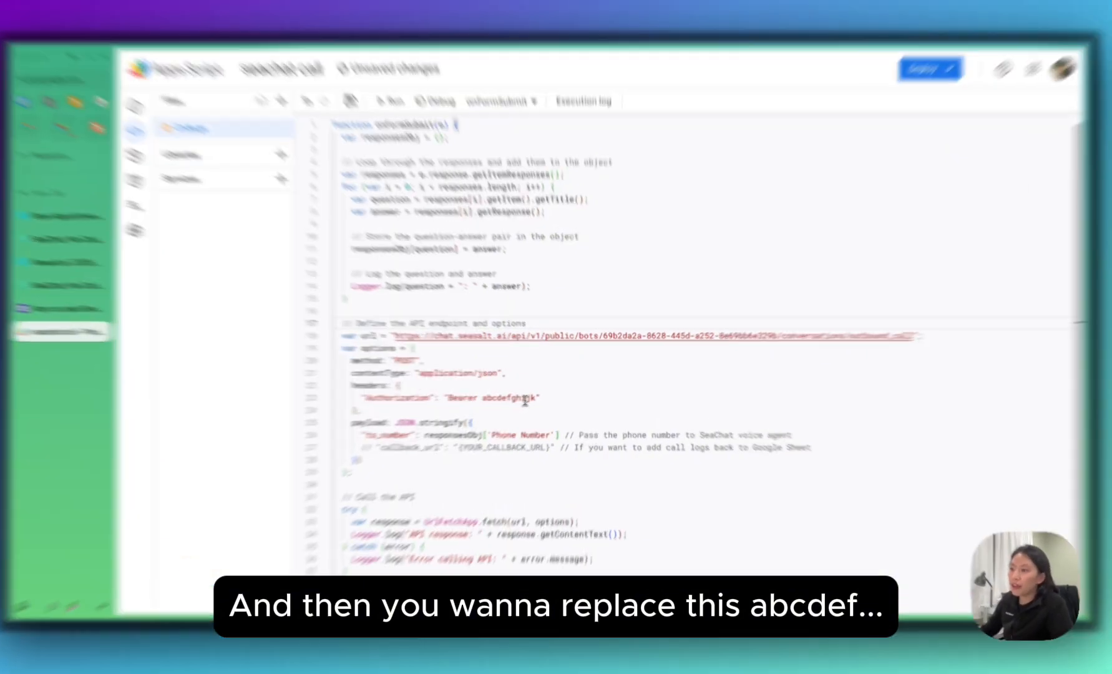
Paste the SeaChat access token over the abcdefghijk placeholder after 'Bearer' and save the project.
double_click(534, 397)
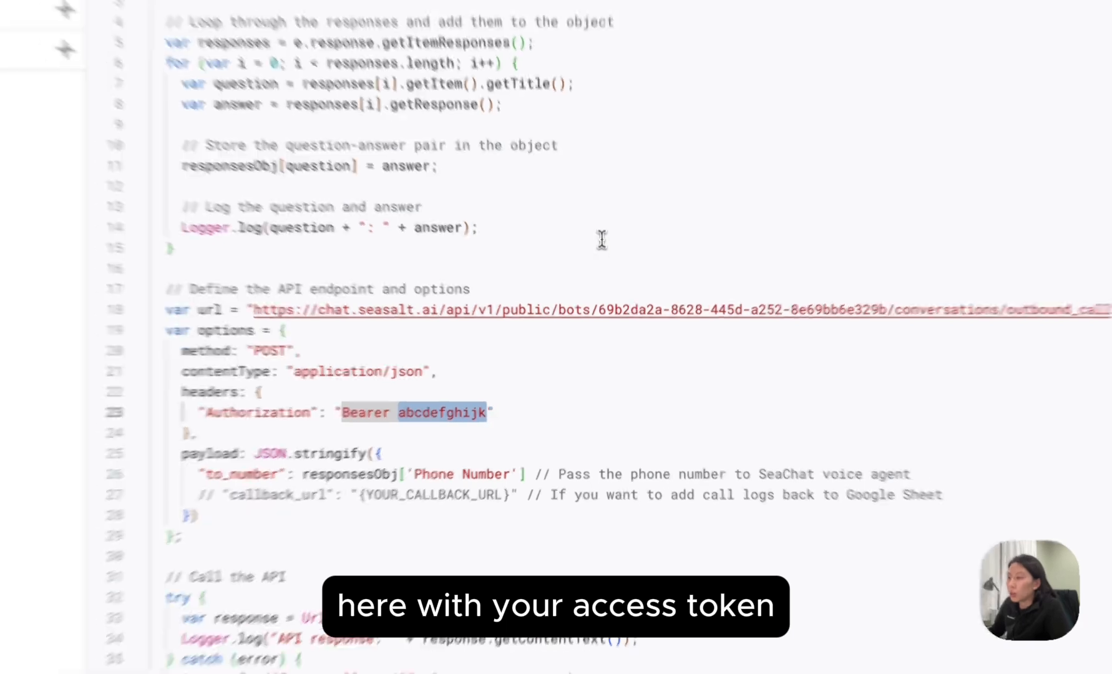
key(ctrl+v)
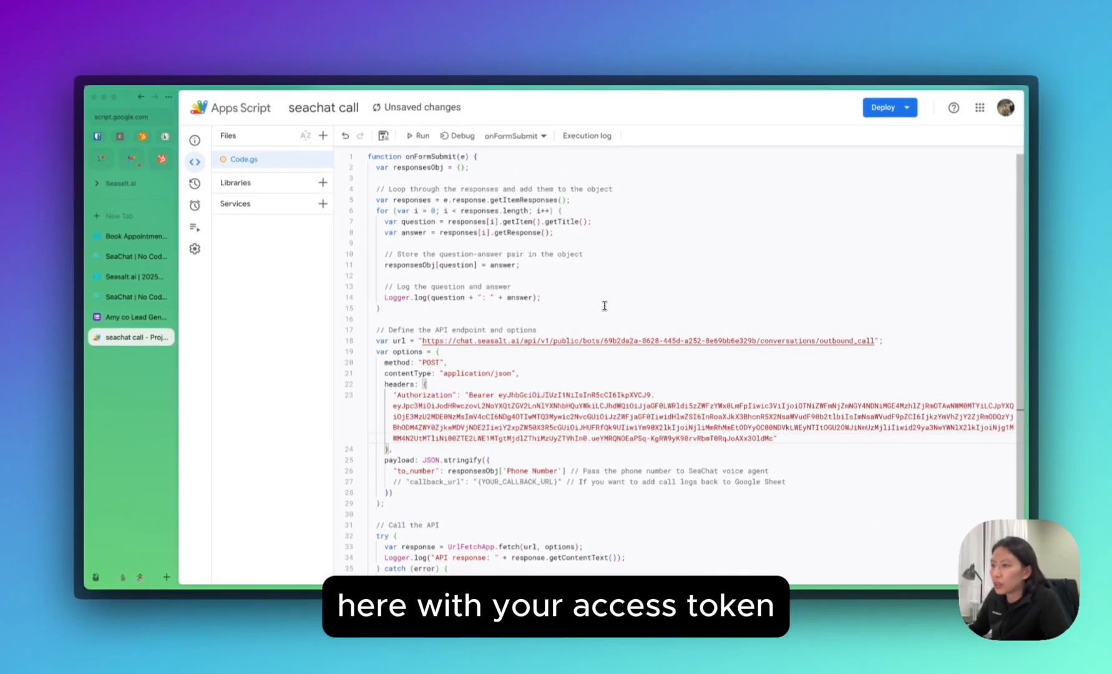
scroll(474, 343, down, 2)
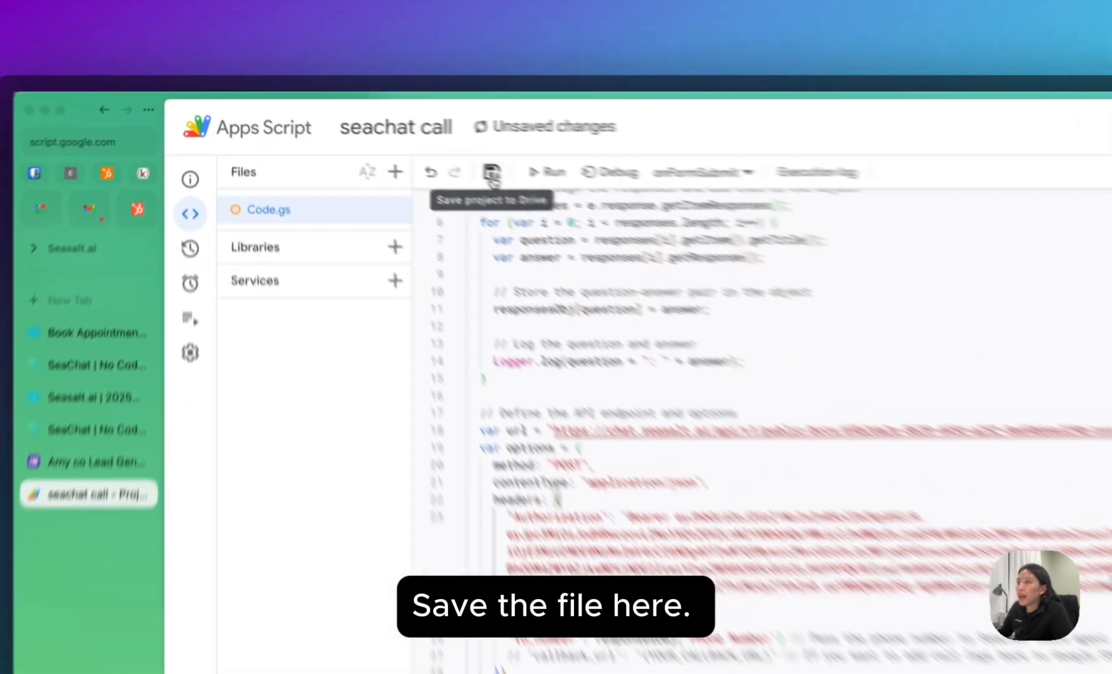
click(491, 174)
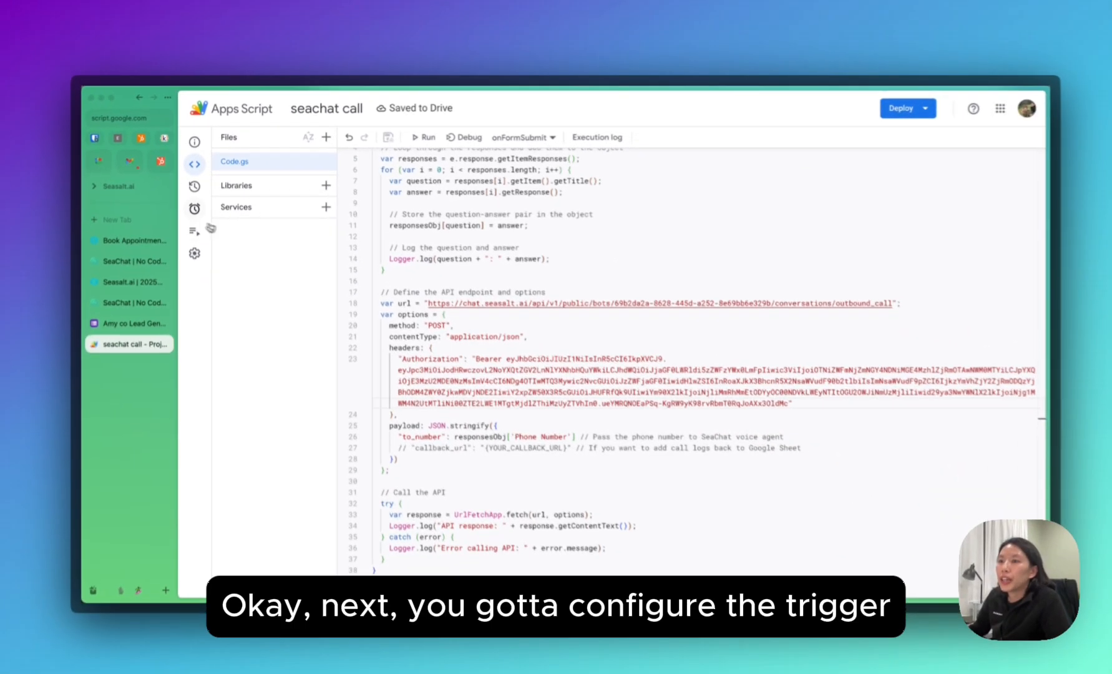
mouse_move(190, 338)
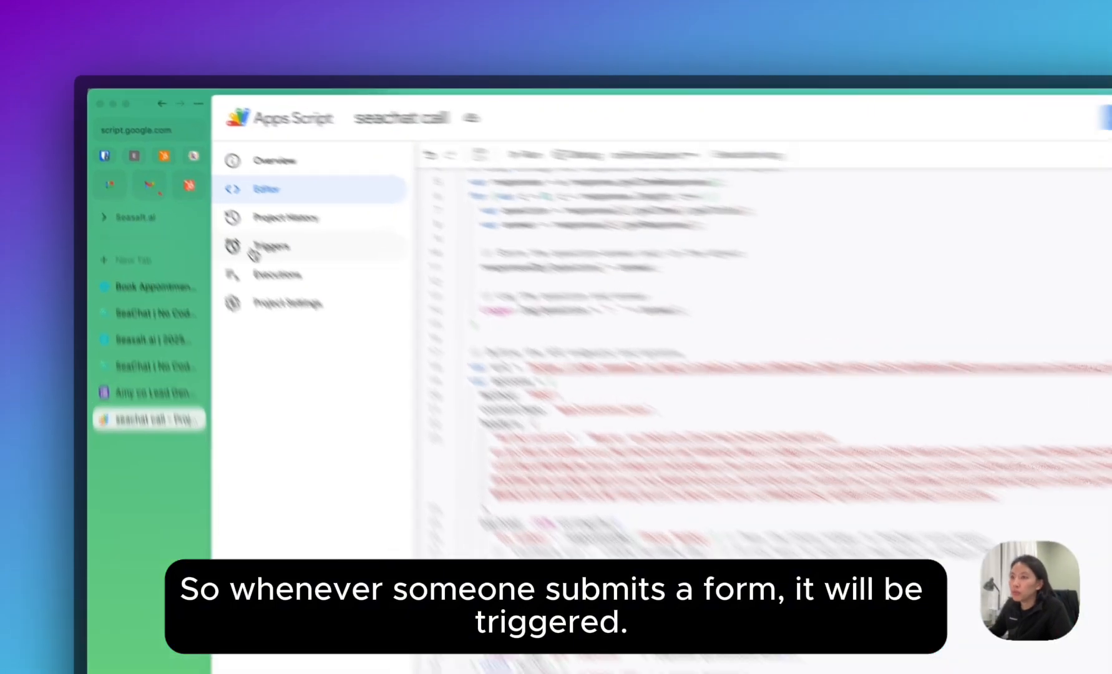
Add an onFormSubmit trigger with event source From form and event type On form submit, and save it.
click(207, 211)
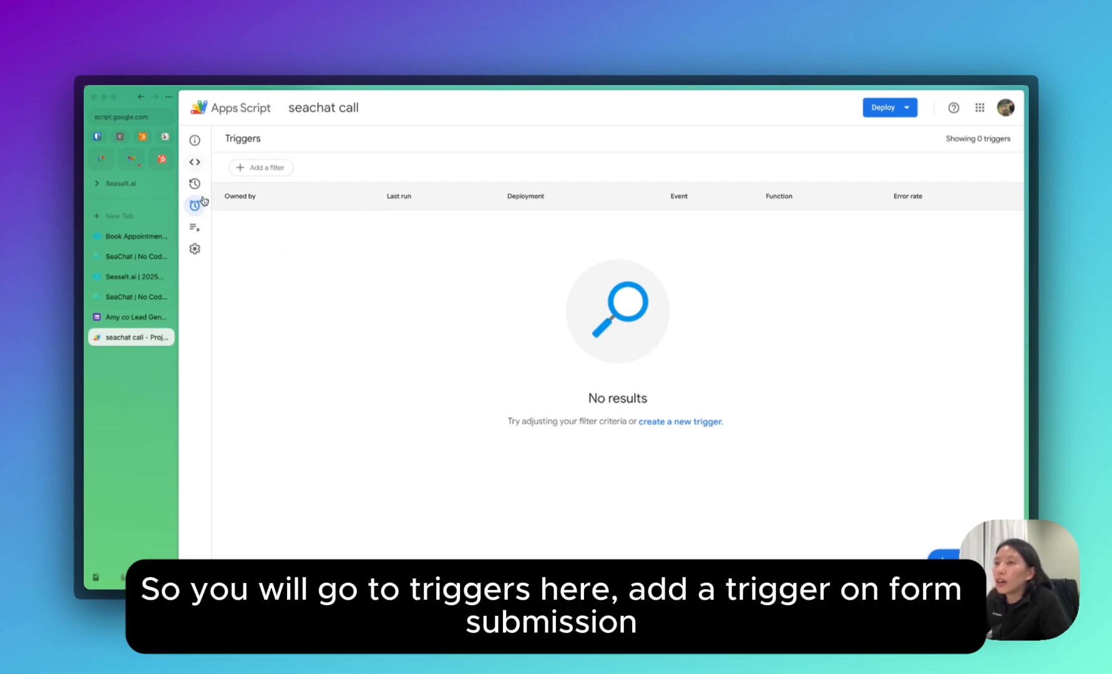
mouse_move(200, 152)
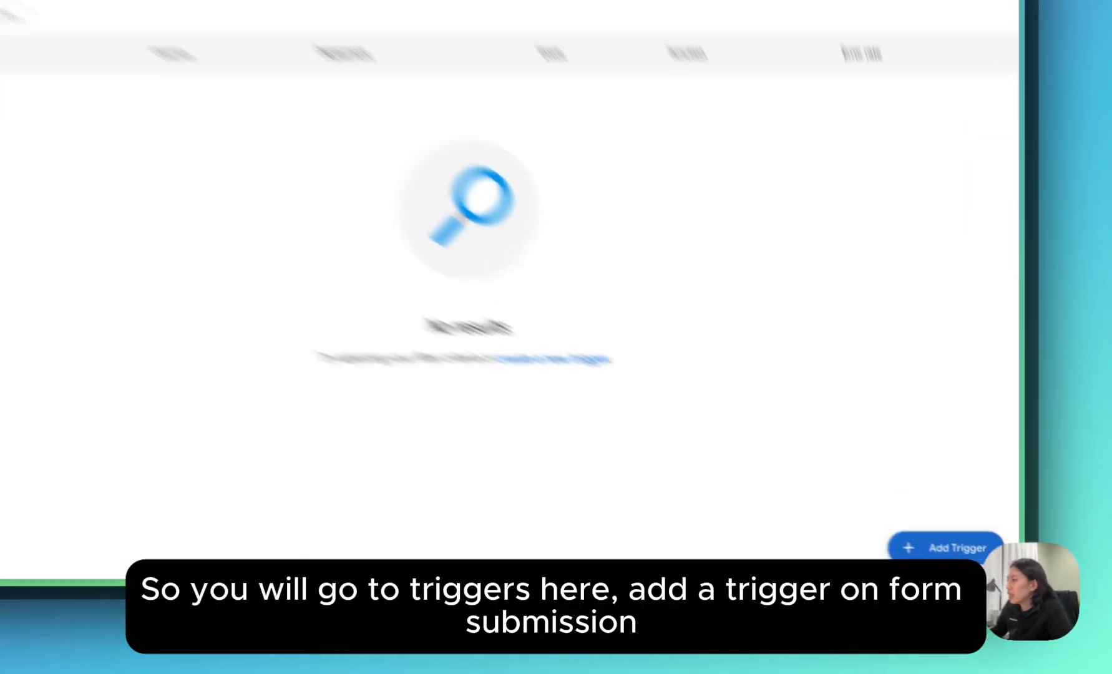
click(952, 565)
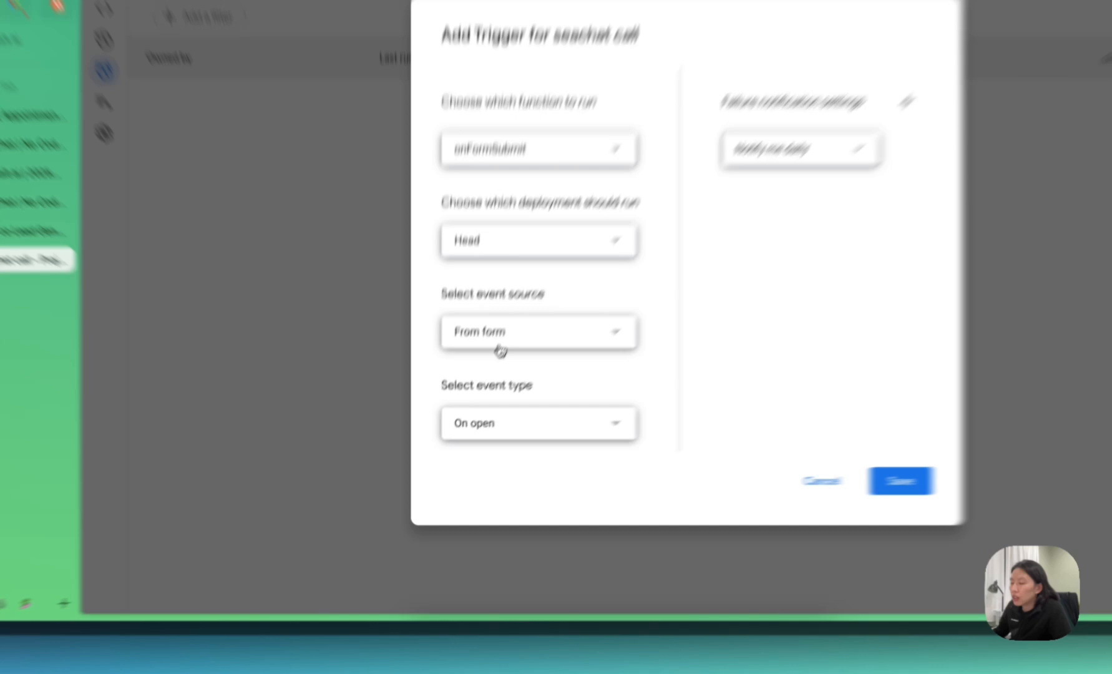
click(472, 392)
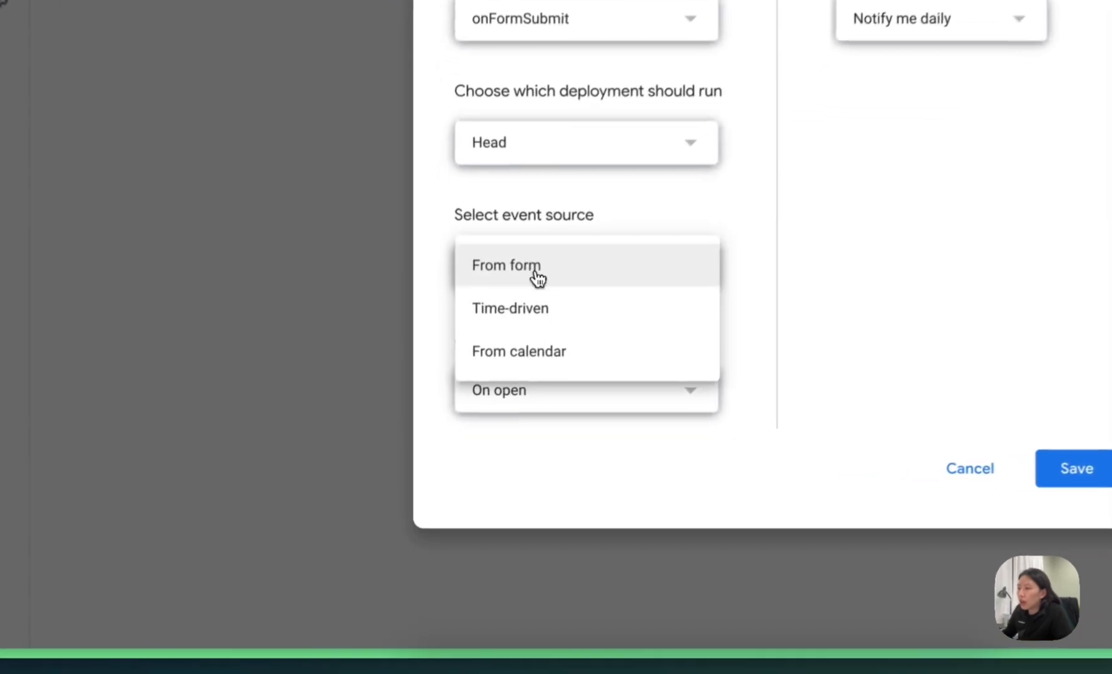
click(540, 269)
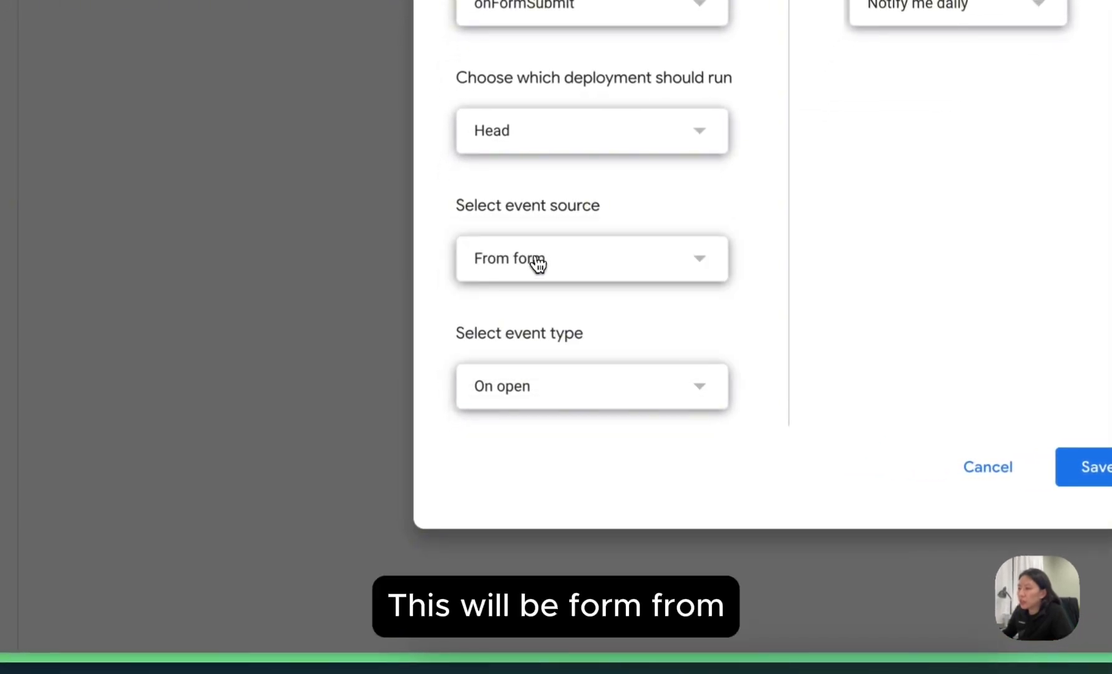
click(528, 398)
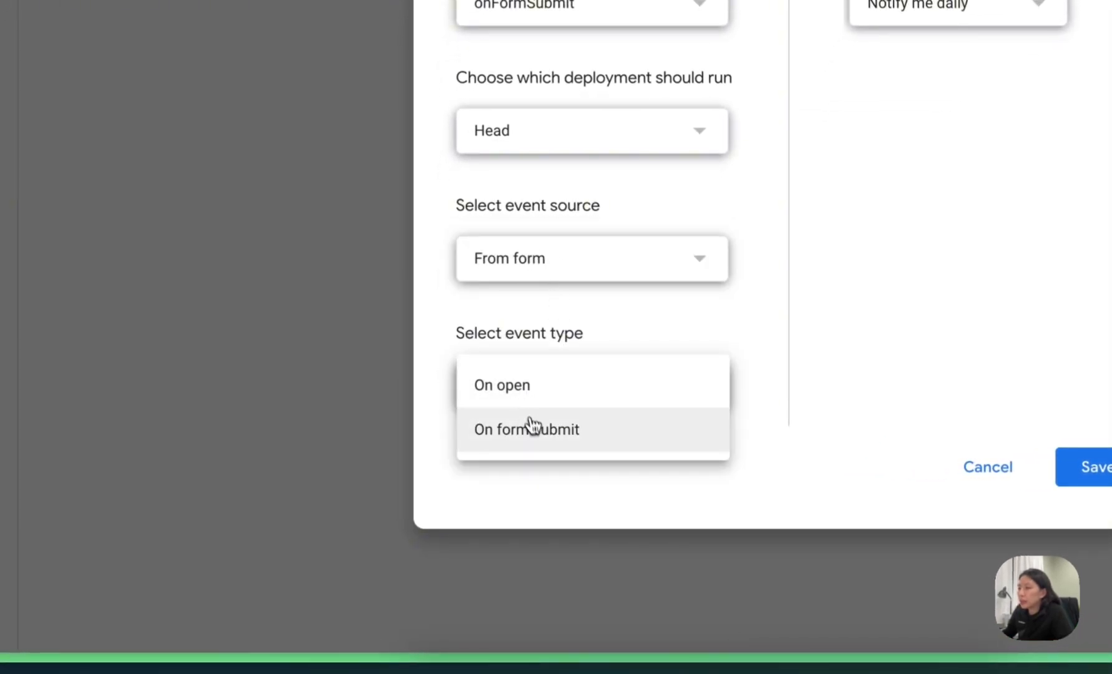
click(538, 444)
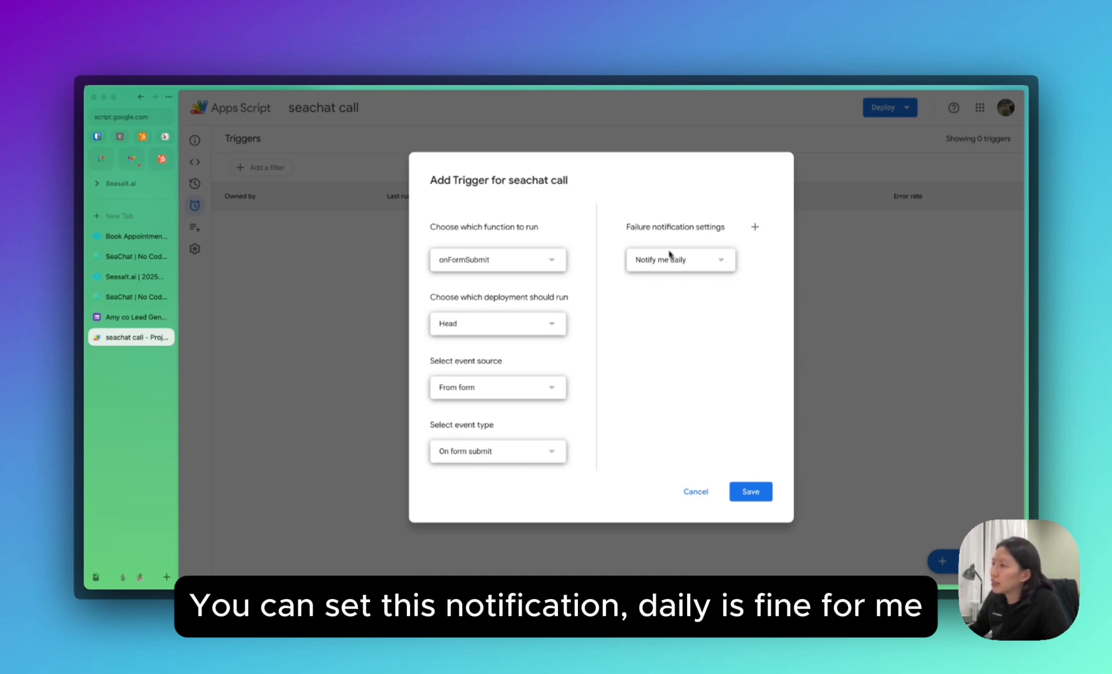
click(749, 490)
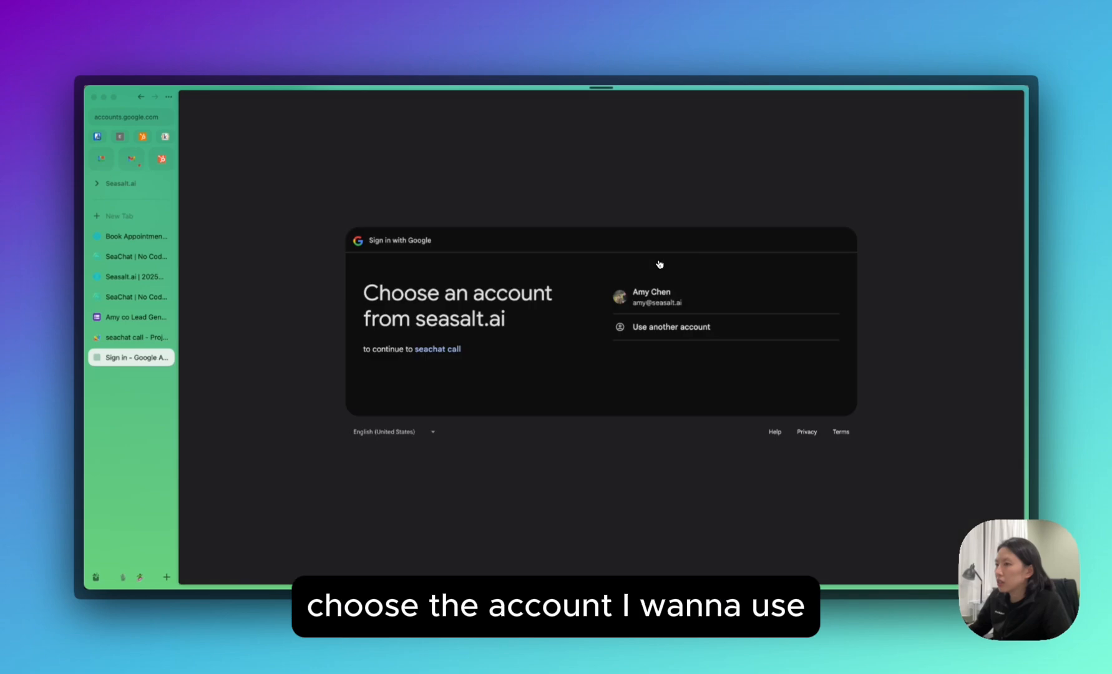
Authorize the script with the Google account, then return to the lead generation form.
click(692, 306)
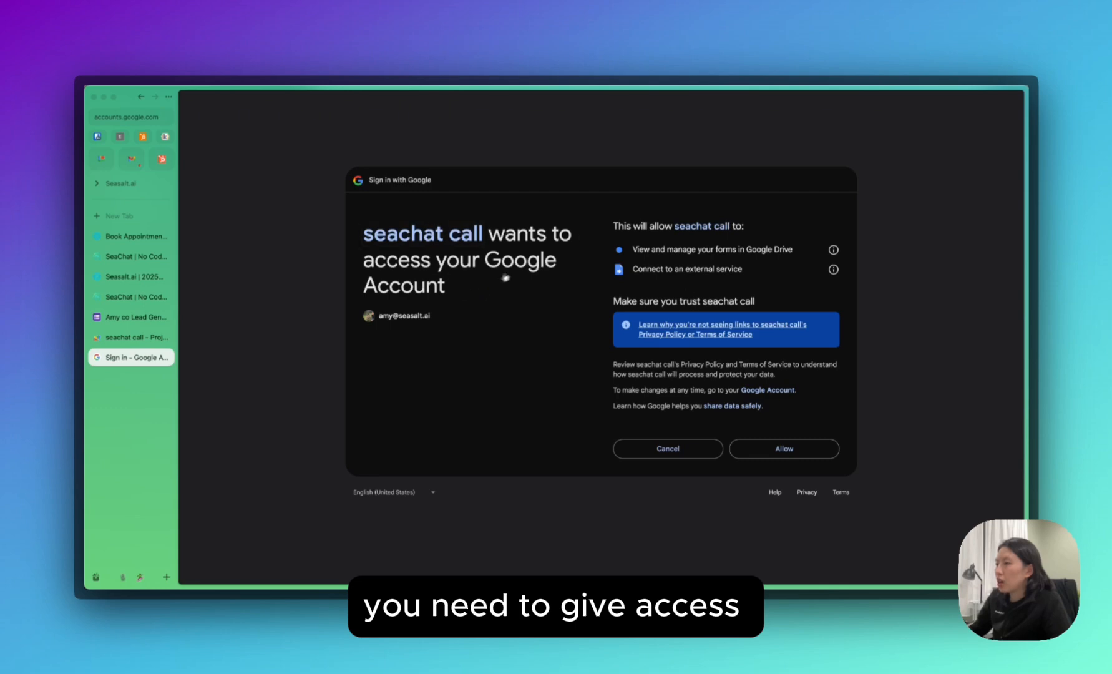
click(785, 449)
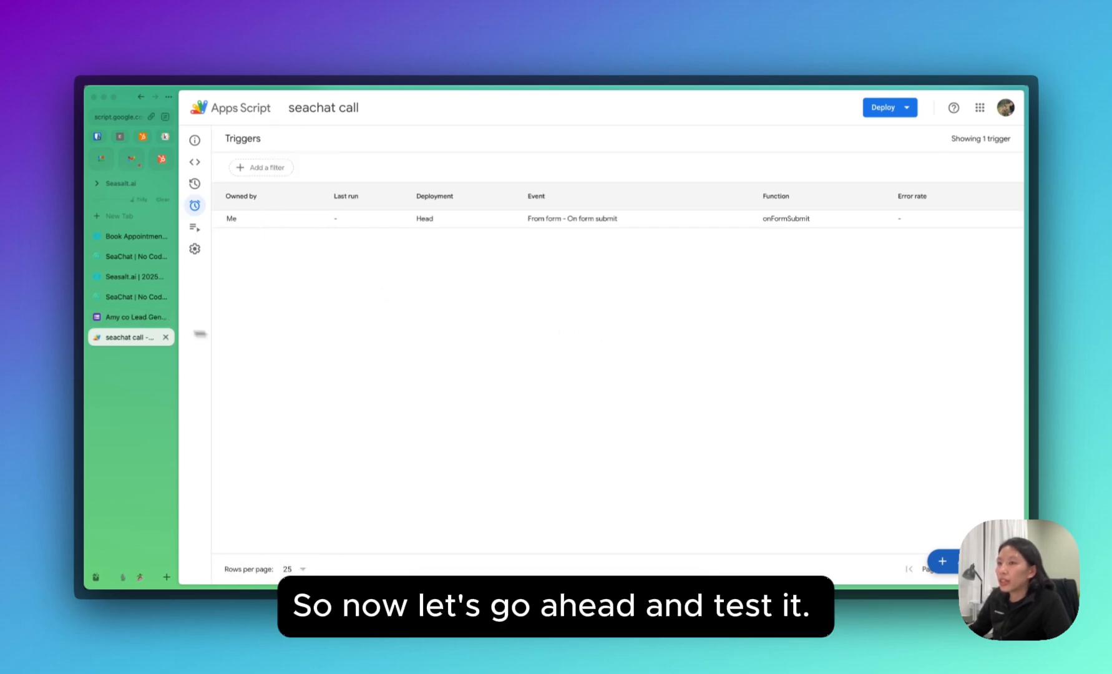
click(111, 317)
scroll(472, 339, up, 3)
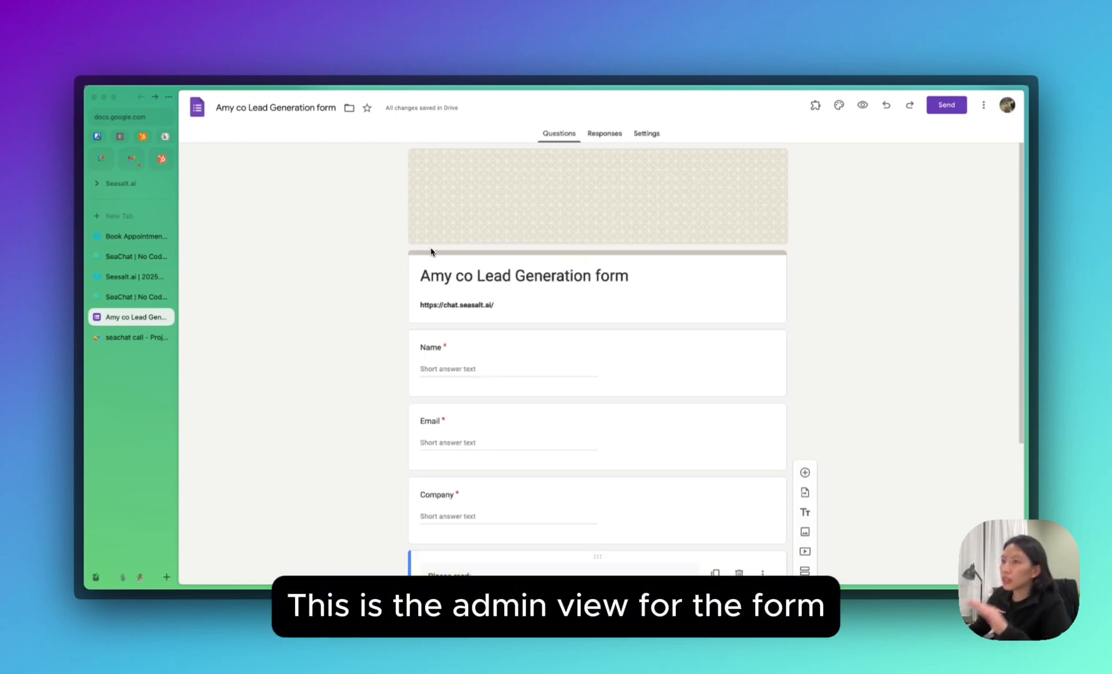
Copy the form's shareable link and open the live form in a new tab.
click(947, 105)
click(563, 198)
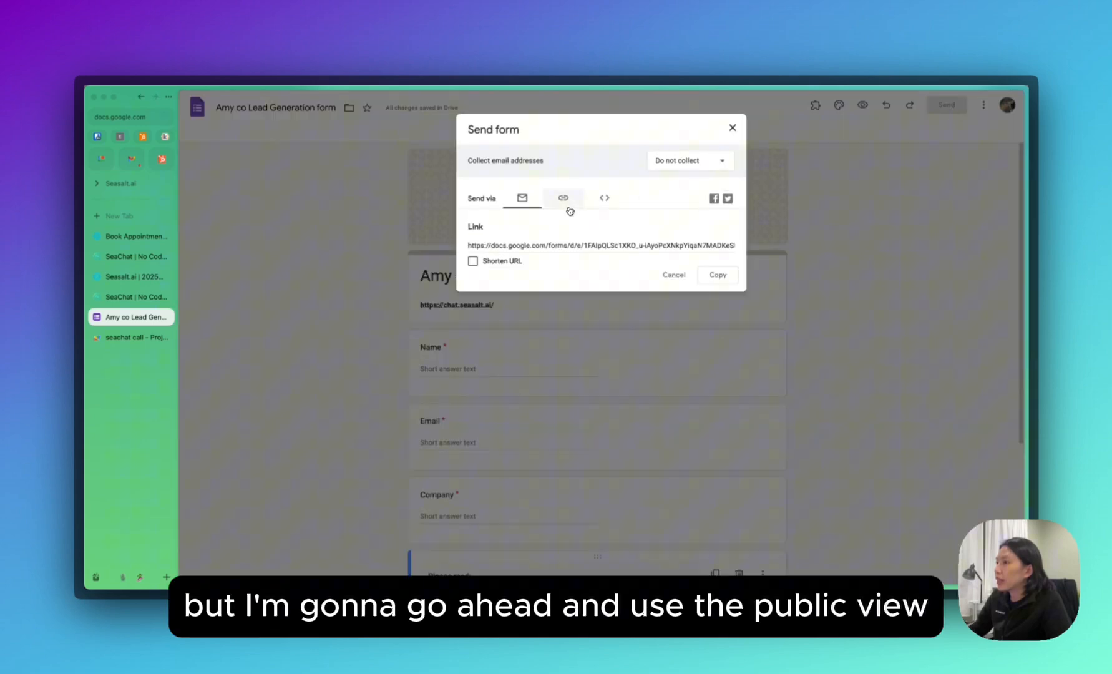
click(529, 249)
click(718, 275)
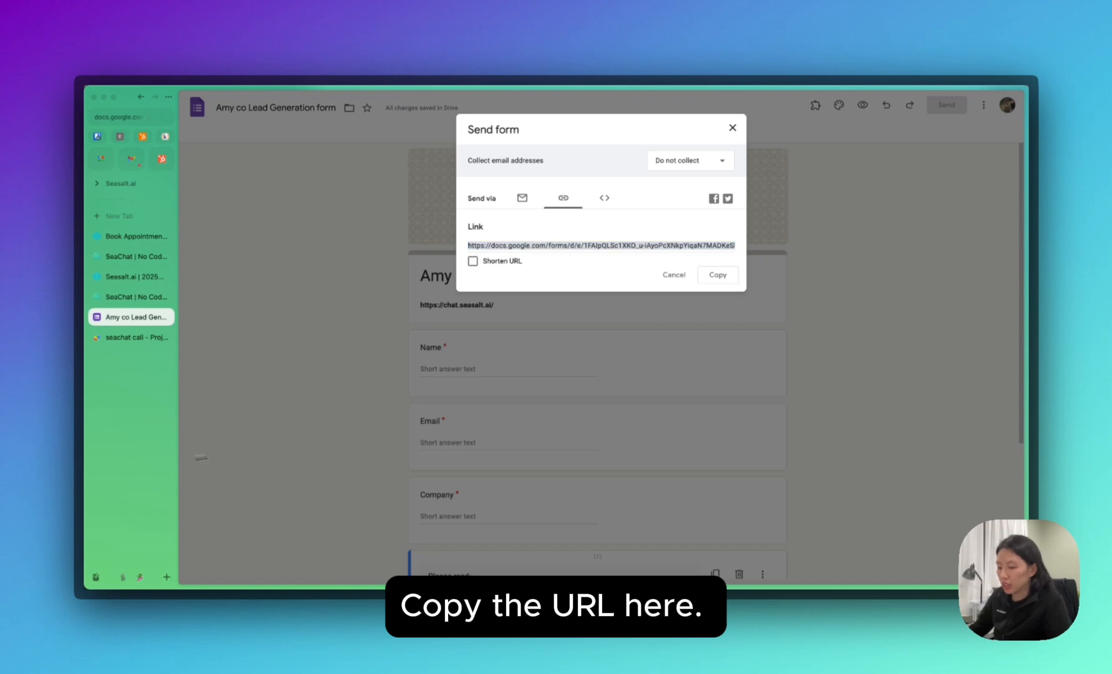
key(super+t)
key(super+v)
key(Return)
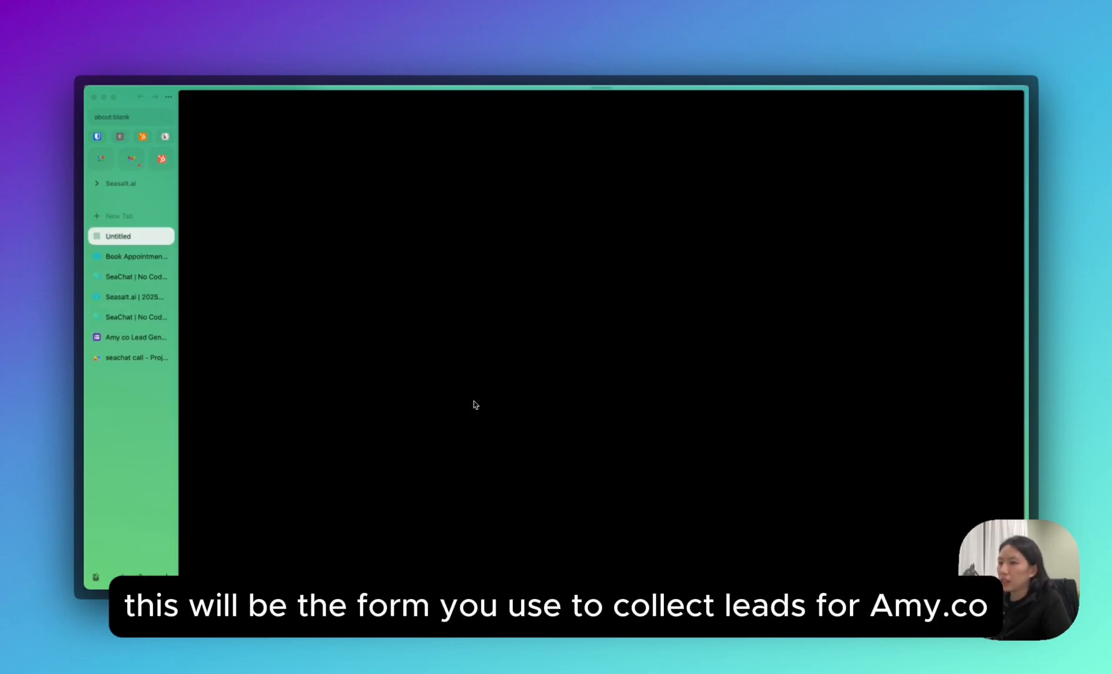
scroll(494, 330, down, 5)
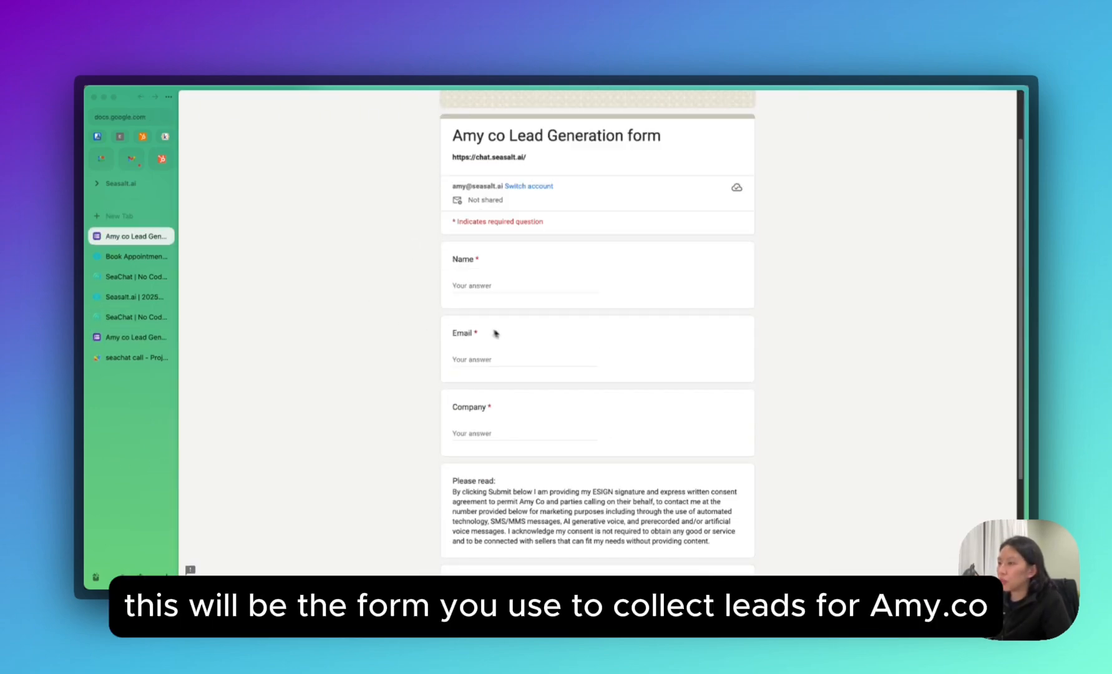
scroll(531, 362, up, 5)
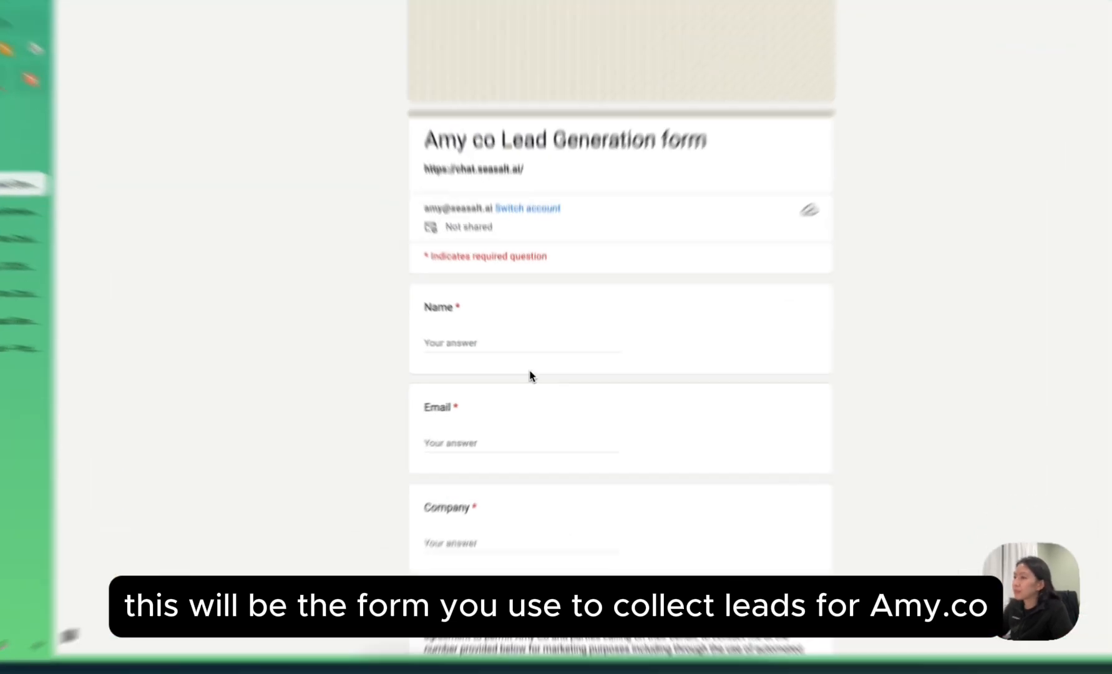
Fill in the respondent's name, e-mail, company Seasalt.ai and phone number.
click(529, 355)
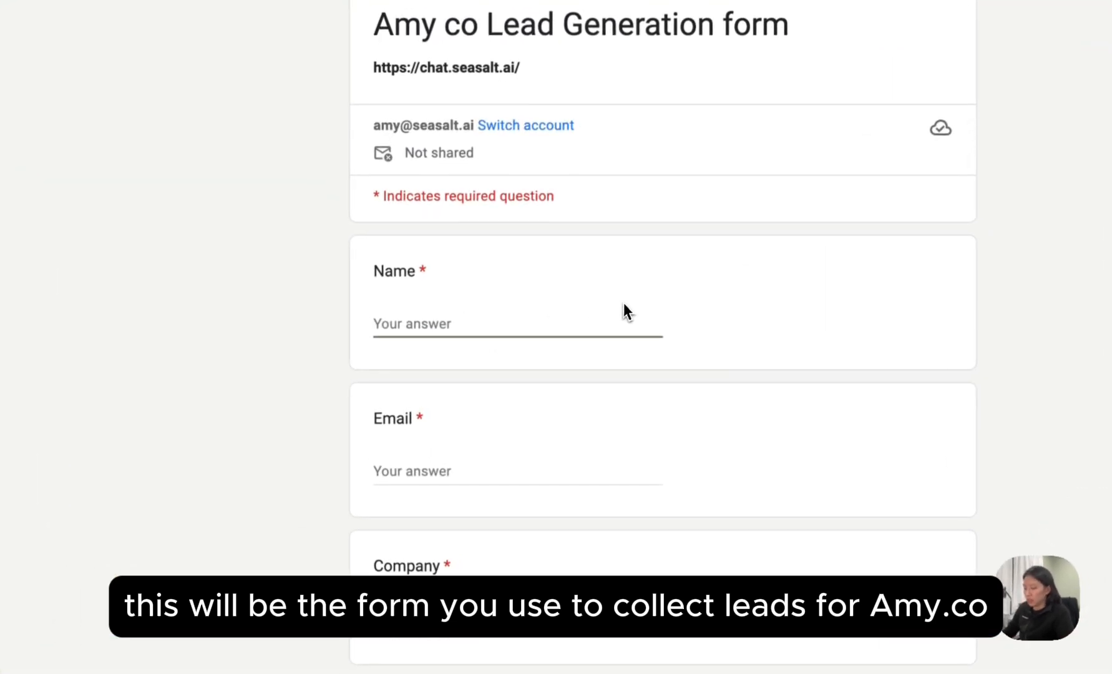
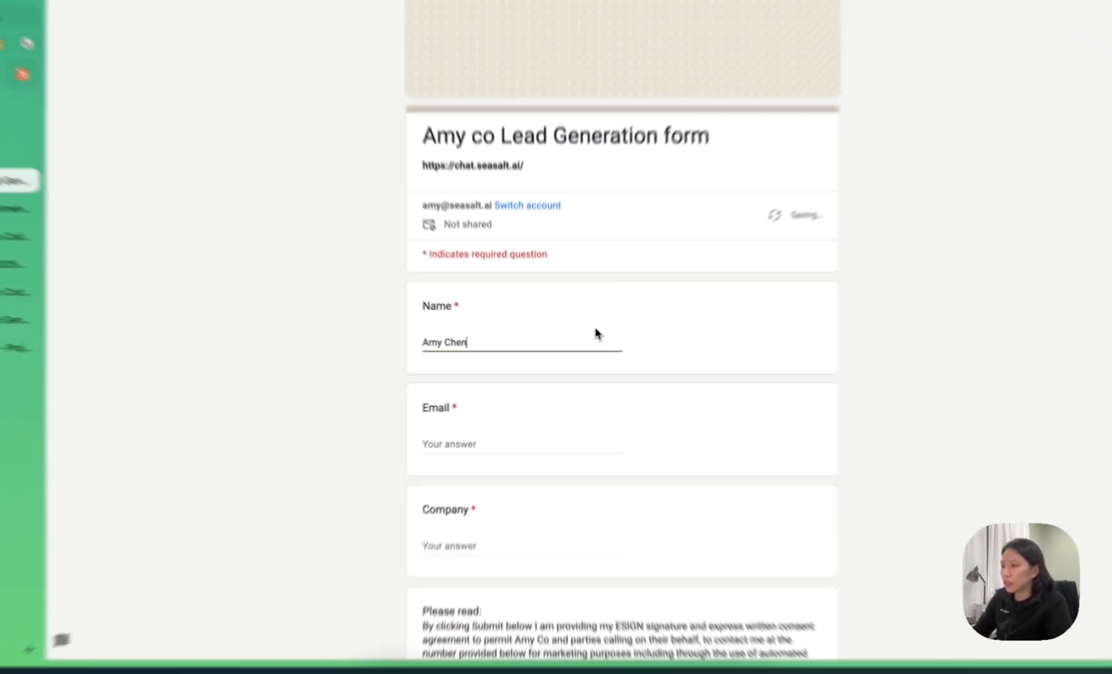
key(Tab)
text(amy@)
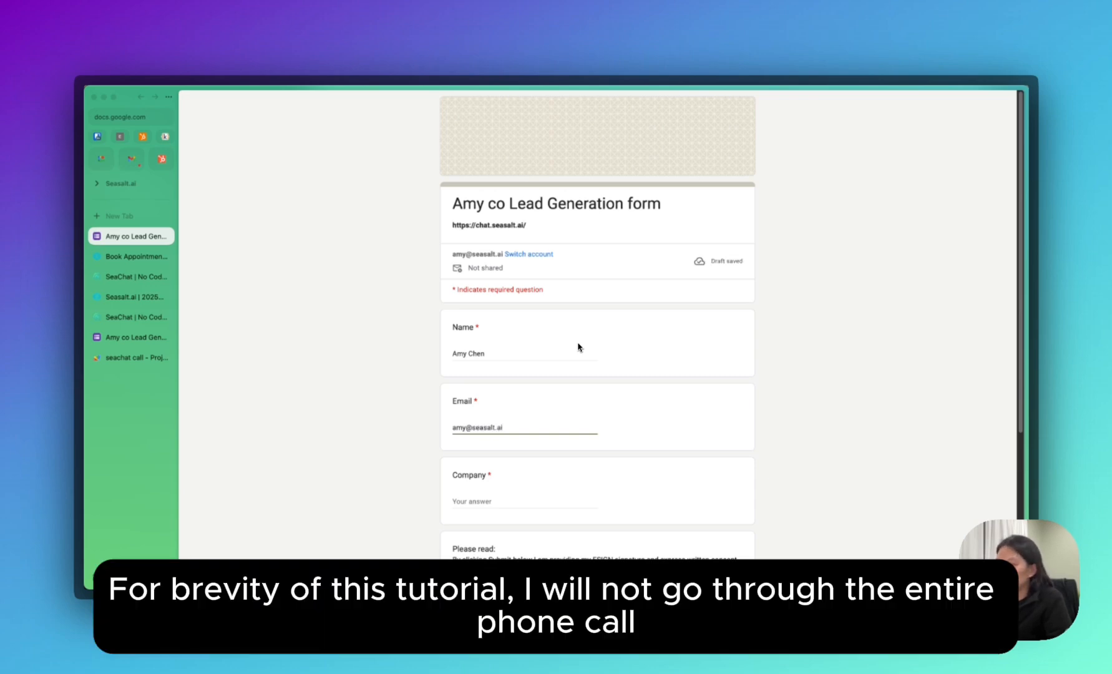
key(Tab)
text(Sea)
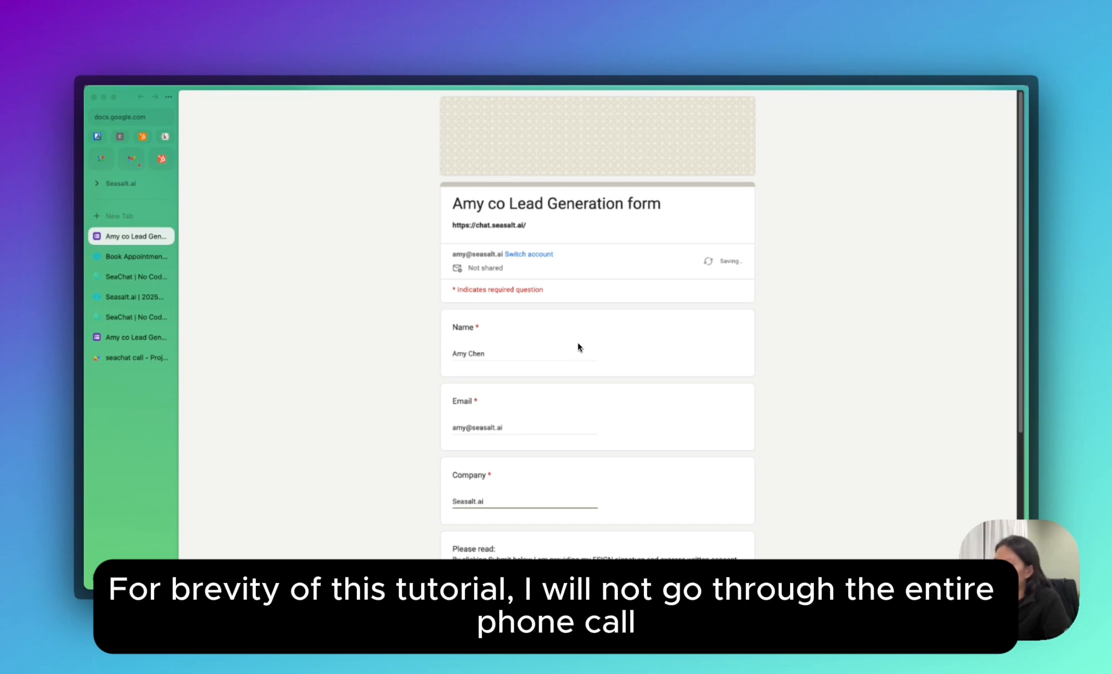
scroll(578, 347, down, 3)
click(514, 493)
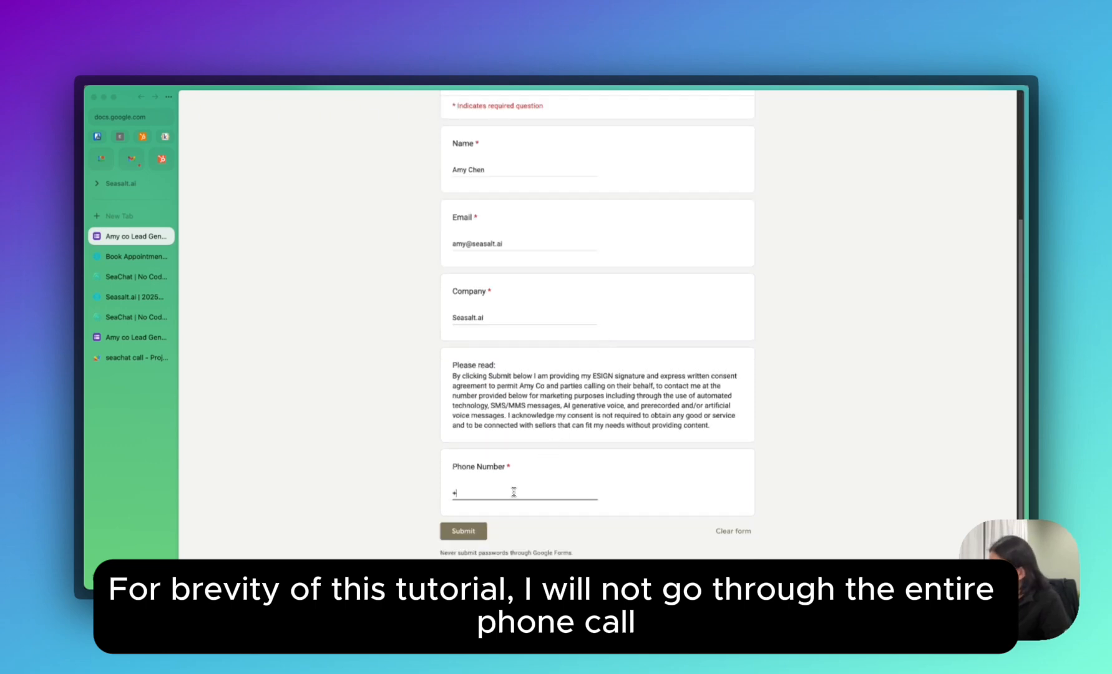
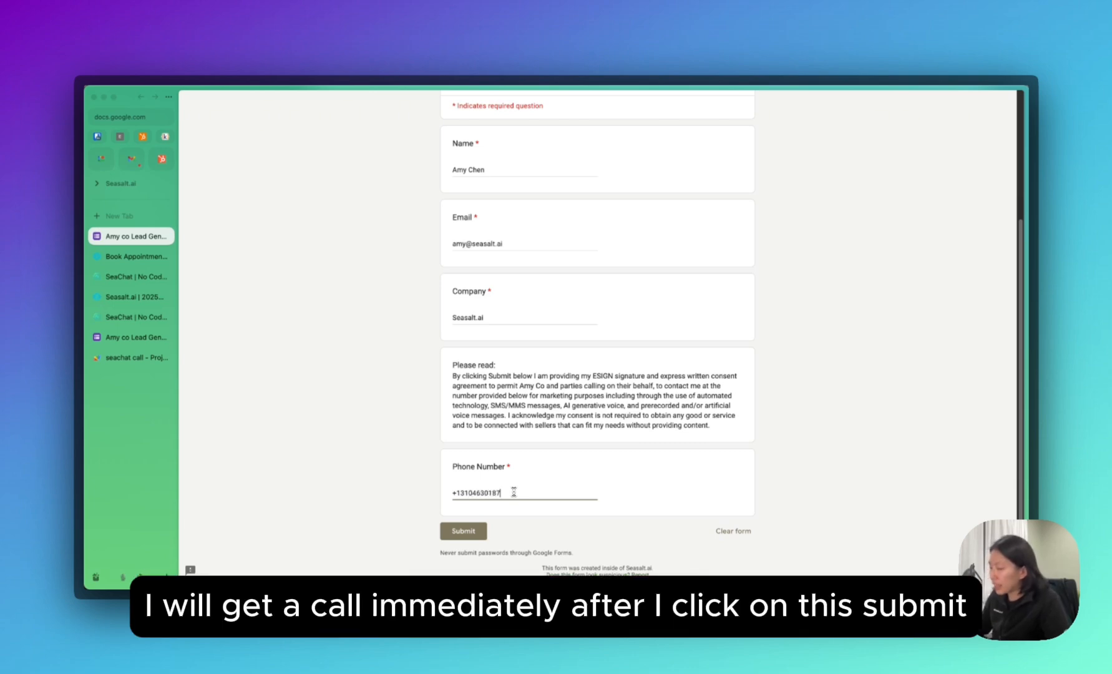
Submit the completed lead form.
click(481, 538)
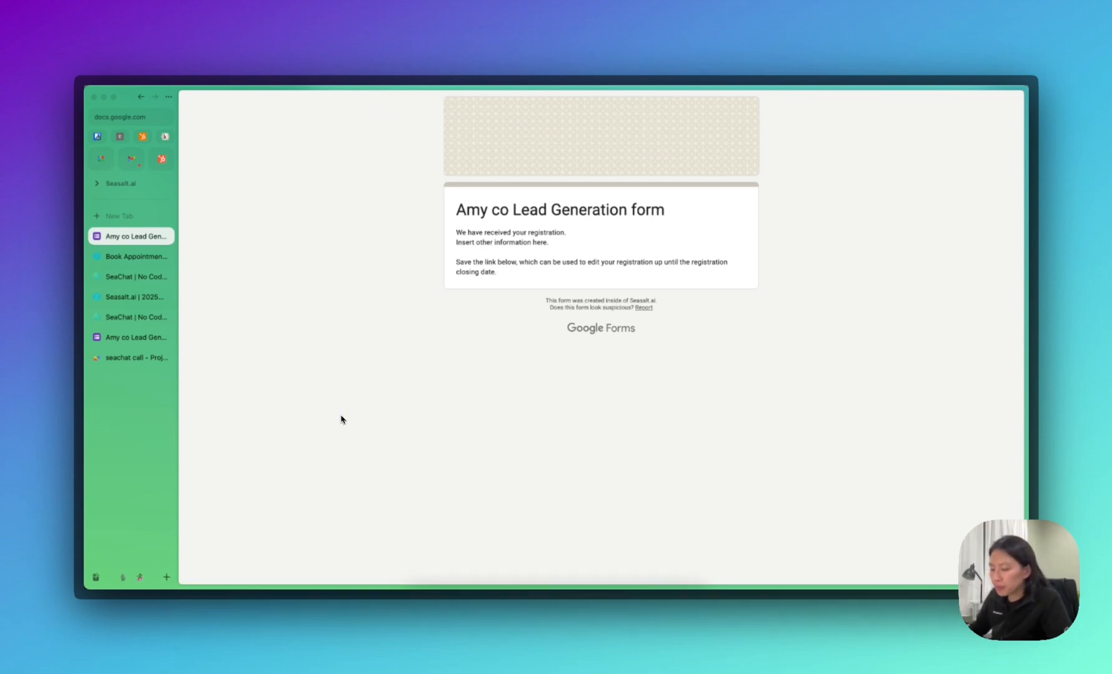
Open Google Calendar in a new tab and preview Wednesday's form-booked appointment.
key(super+t)
text(ca;e)
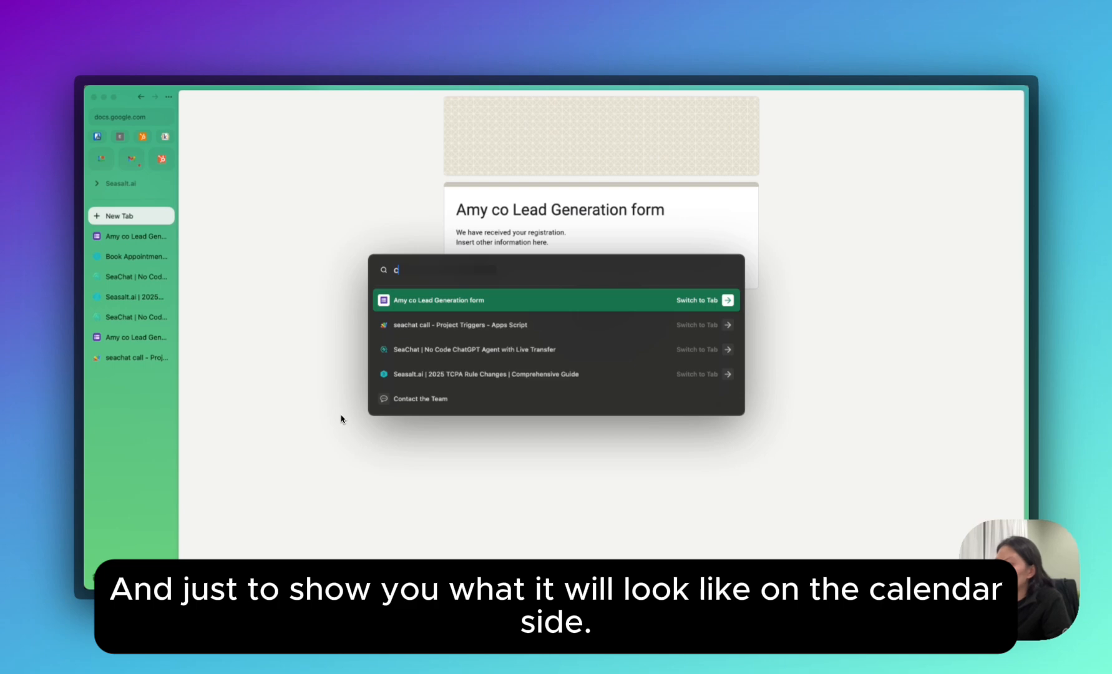
key(BackSpace)
text(le)
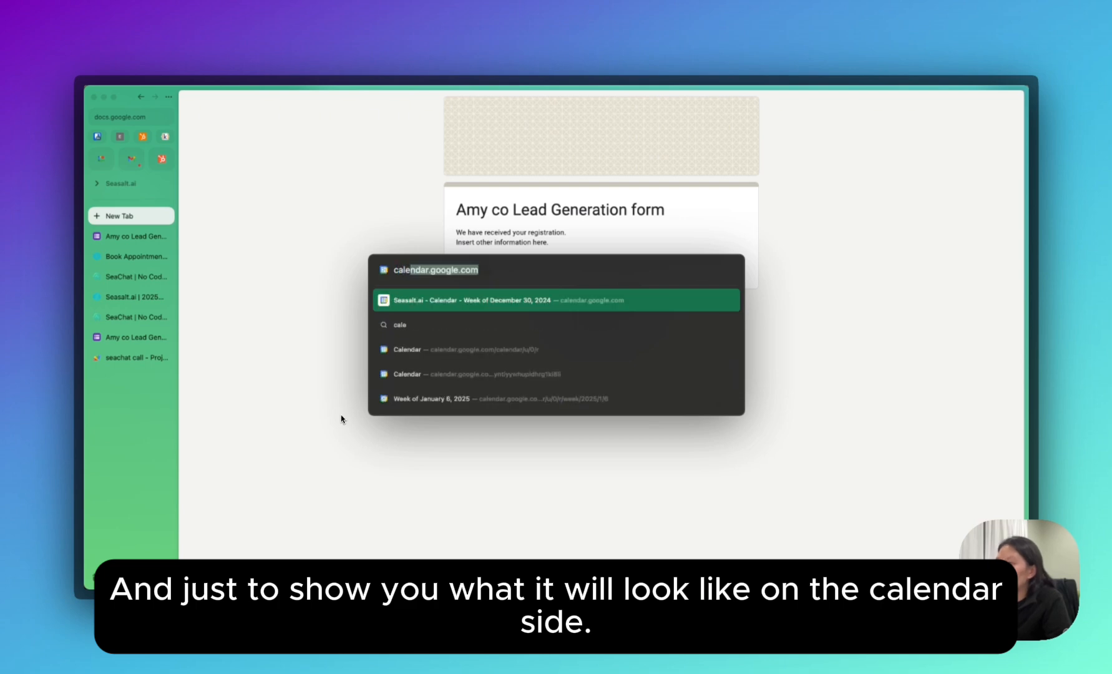
key(Return)
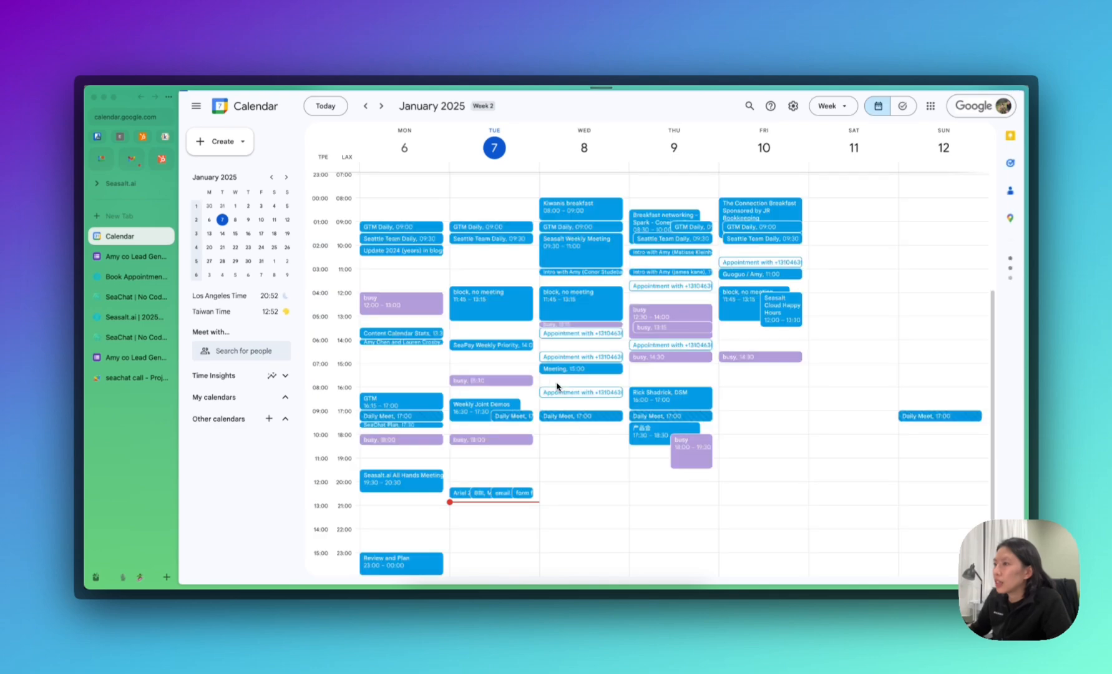
click(604, 337)
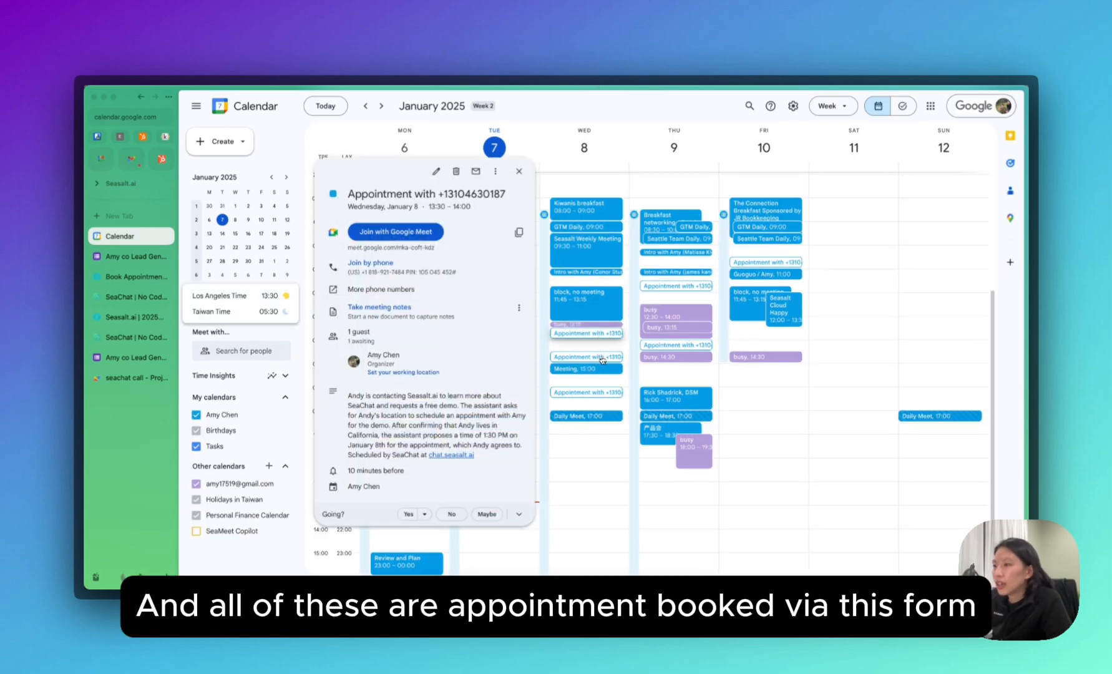
key(Escape)
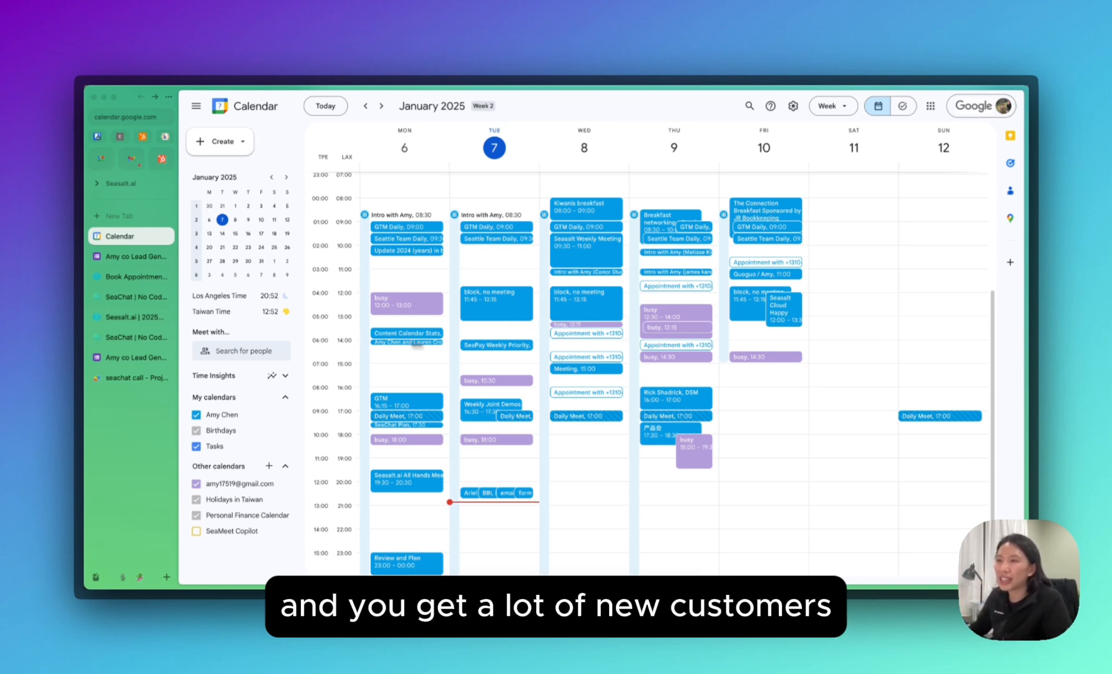
Read Step 7 'Connect Google Form to Google Sheet' in the Seasalt.ai guide, then close the Send form dialog.
click(130, 363)
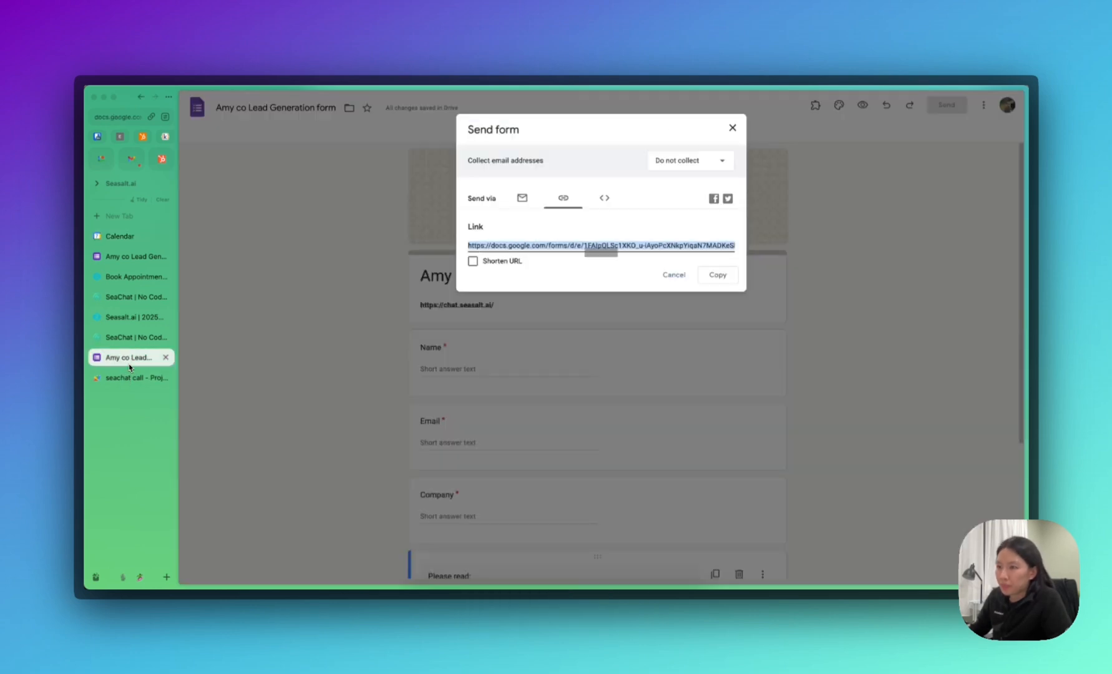
click(132, 298)
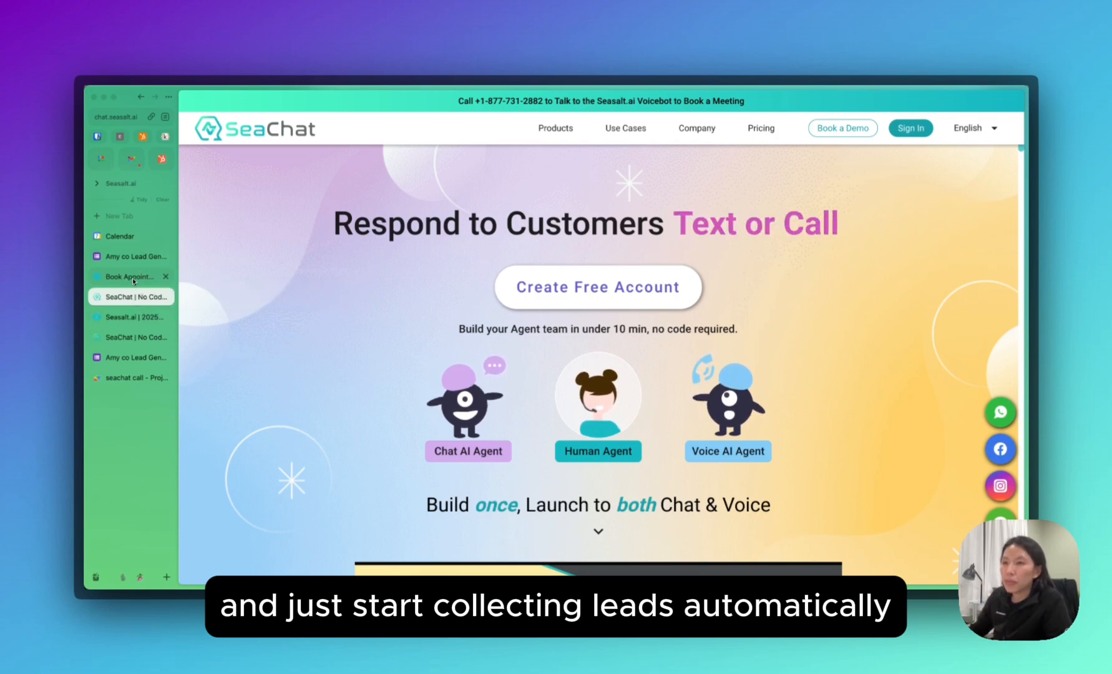
click(135, 273)
scroll(508, 383, down, 10)
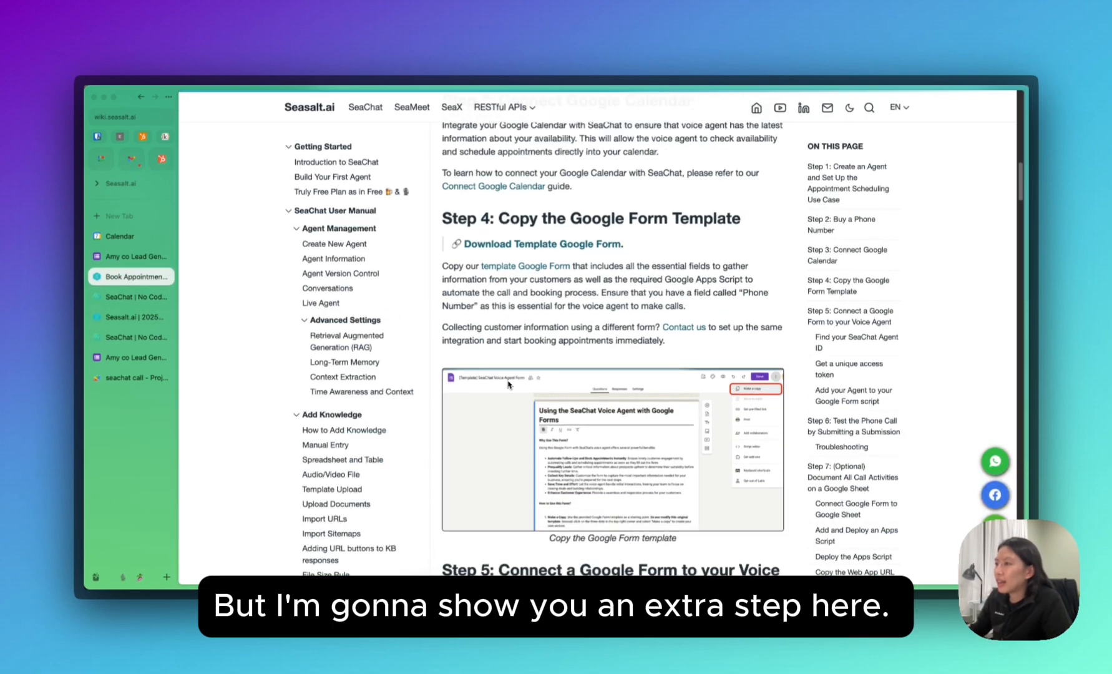
scroll(523, 420, down, 10)
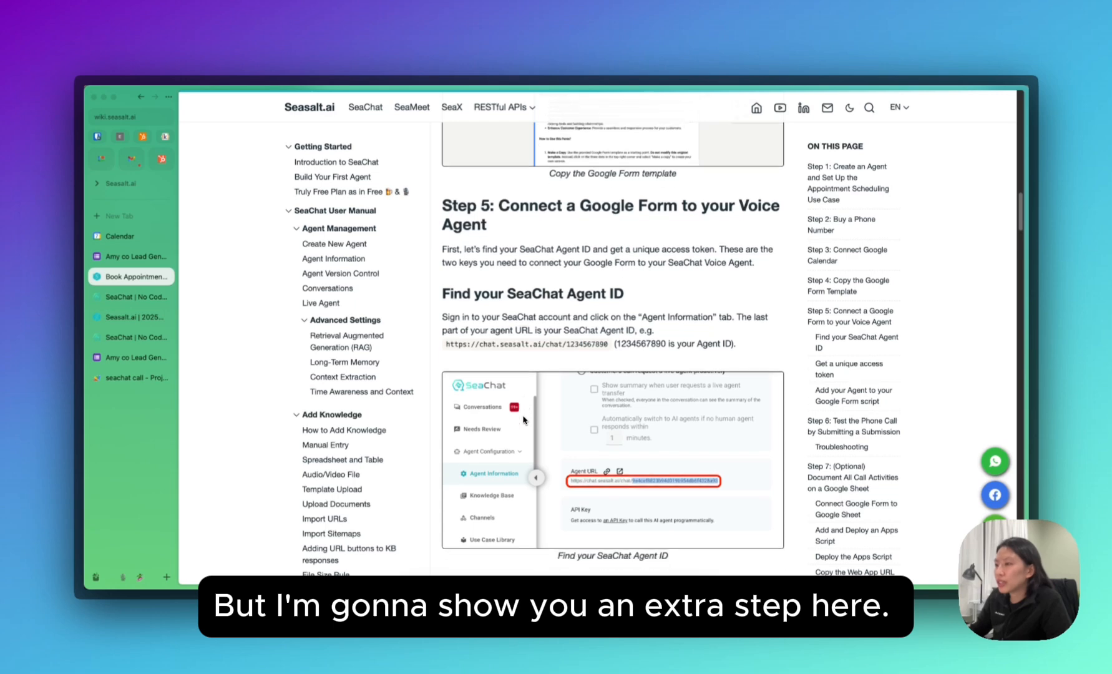
scroll(523, 419, down, 15)
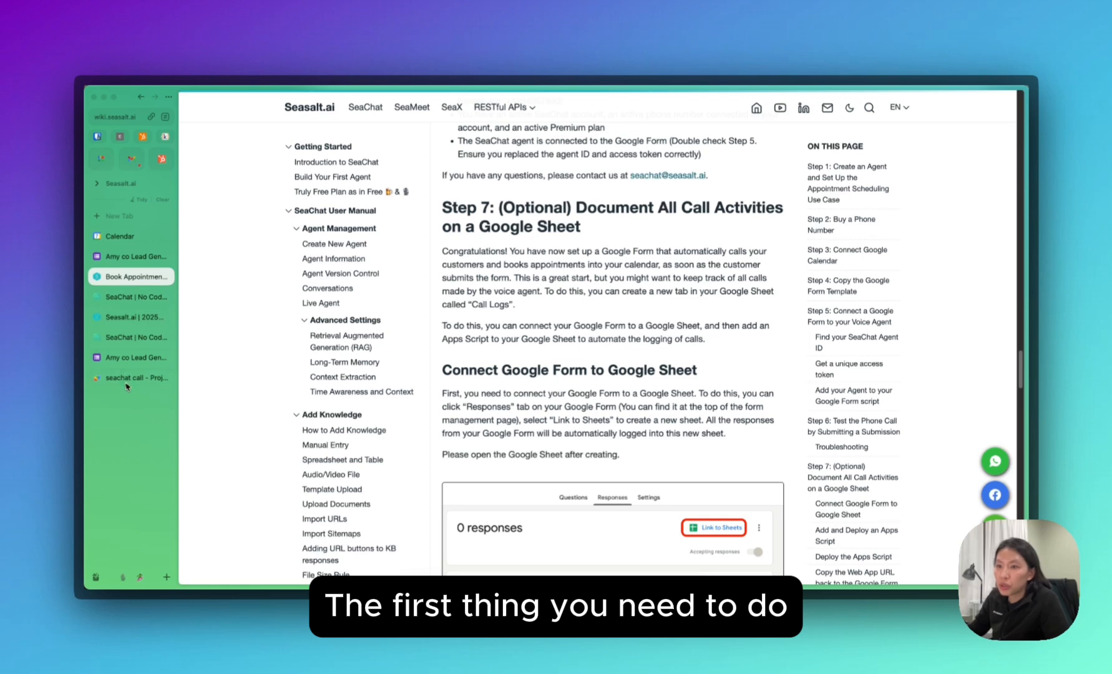
click(128, 359)
click(732, 128)
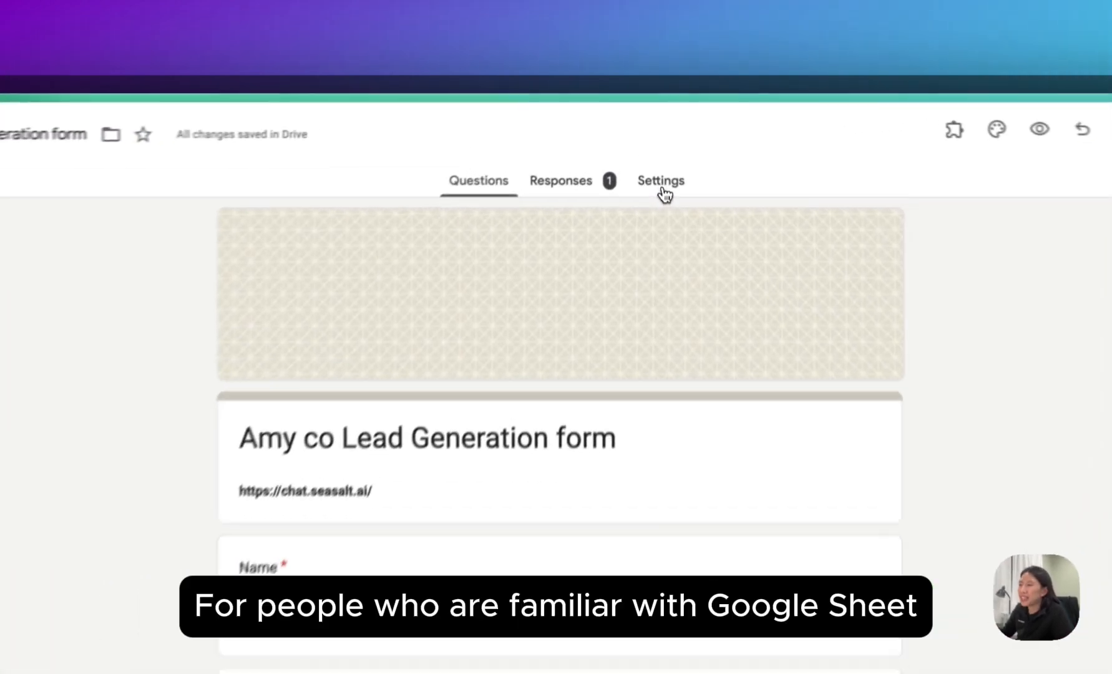
From the Responses tab, link responses to a newly created spreadsheet.
click(654, 139)
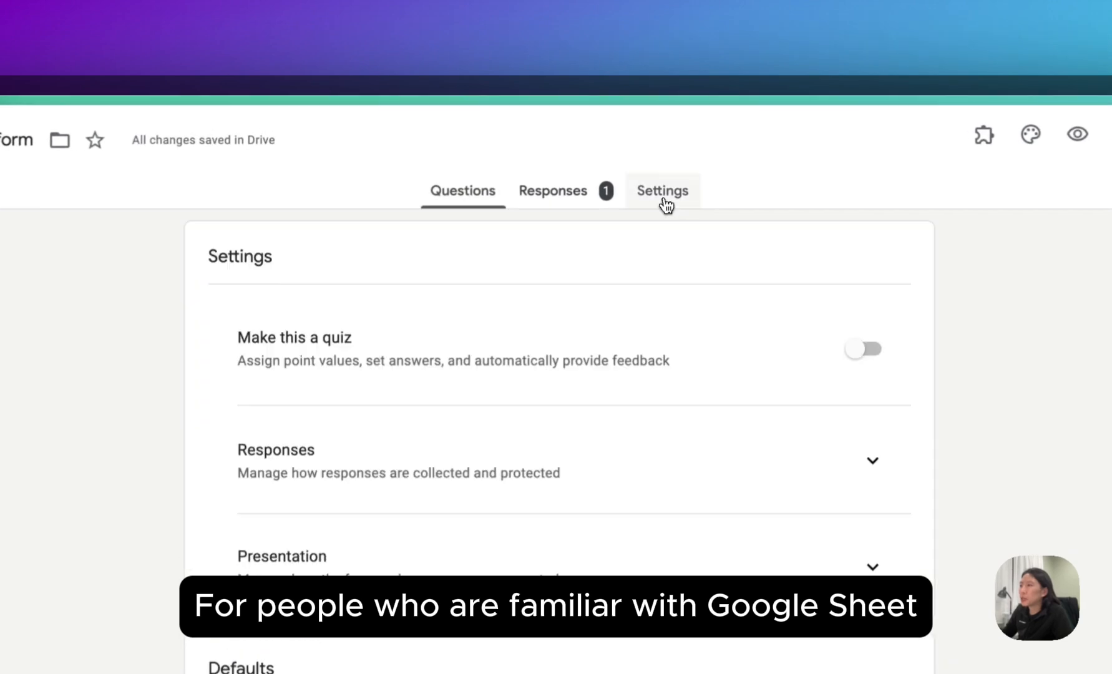
click(590, 207)
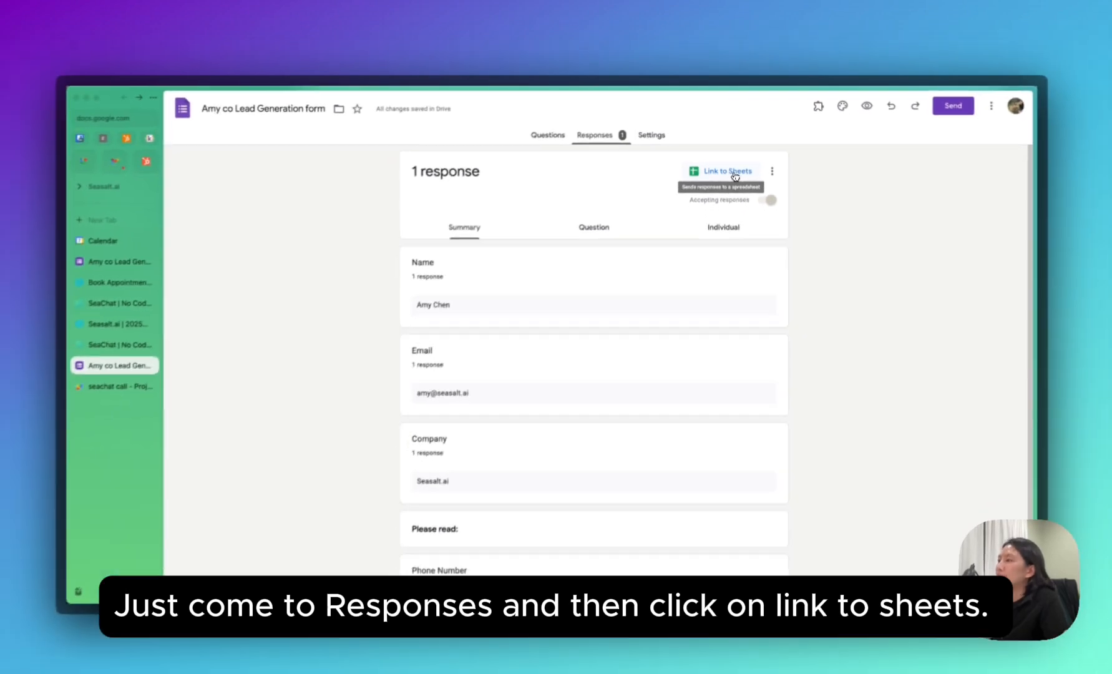
click(751, 271)
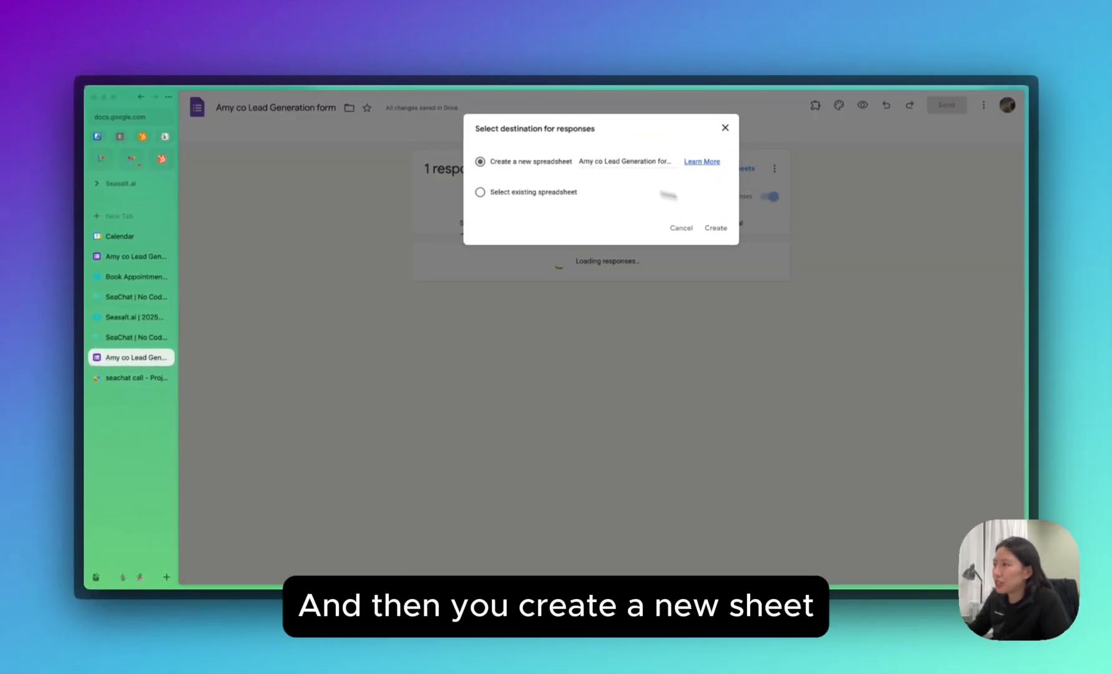
click(728, 227)
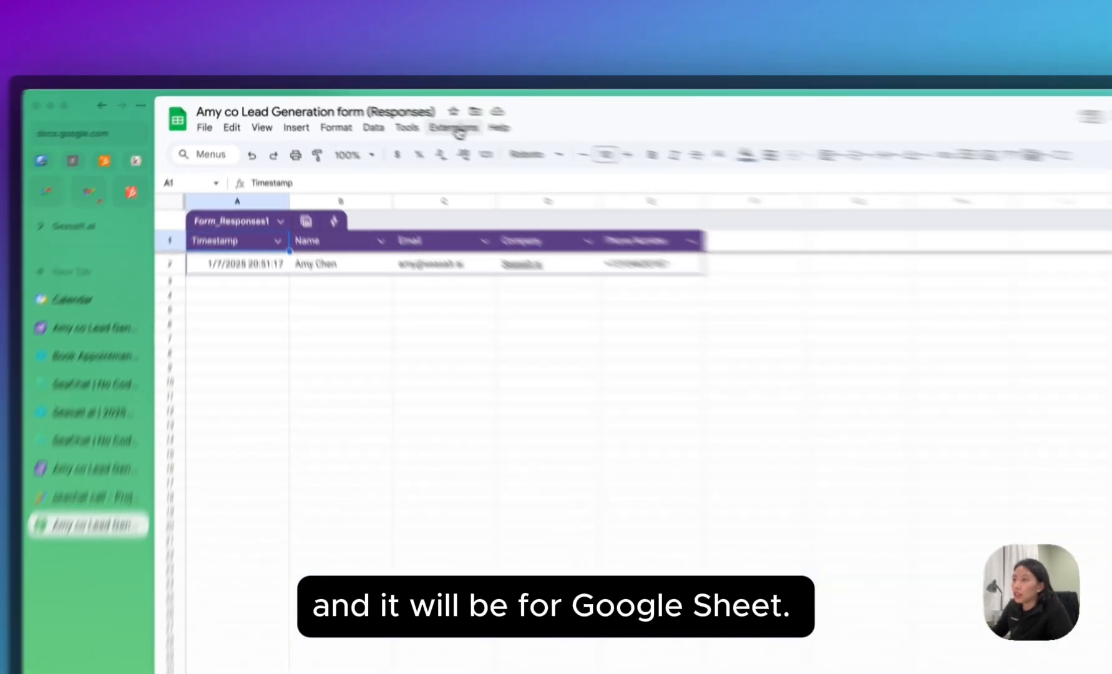
Launch Extensions > Apps Script from the responses spreadsheet.
click(394, 113)
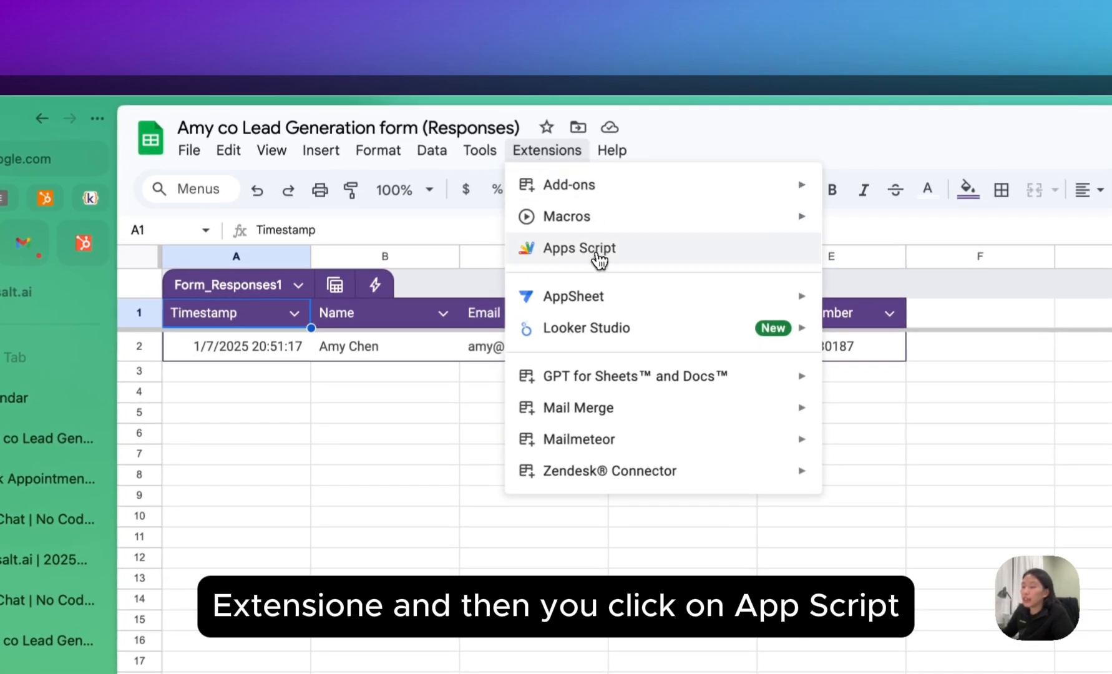
click(434, 177)
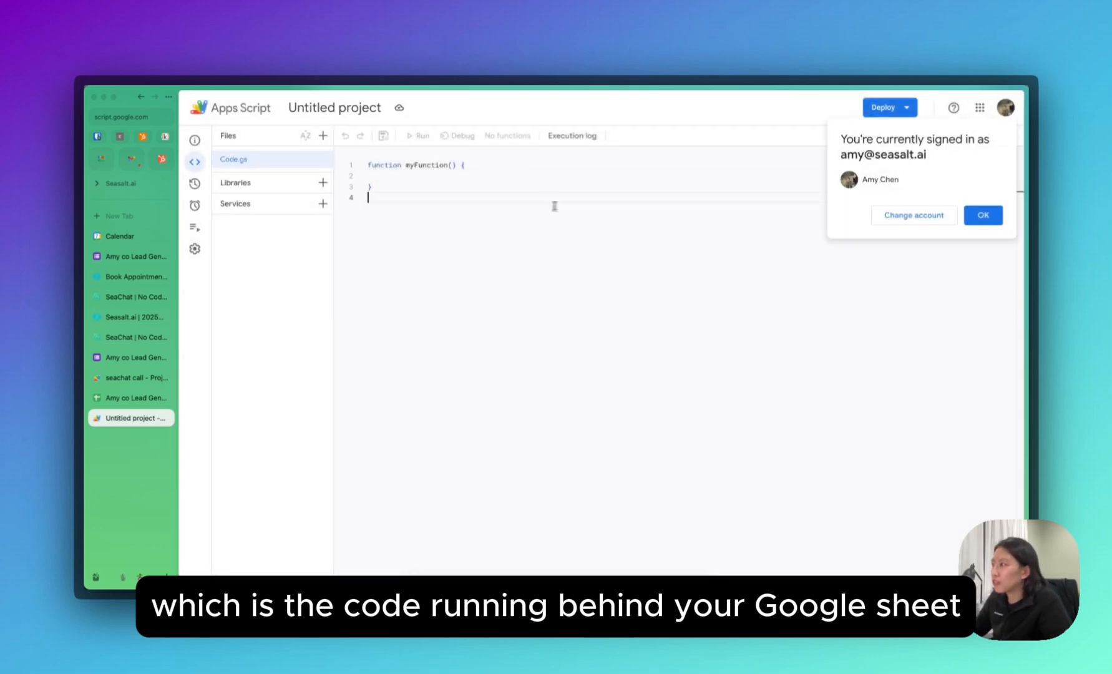
Find the call-logging script in the Seasalt.ai docs code block.
click(983, 217)
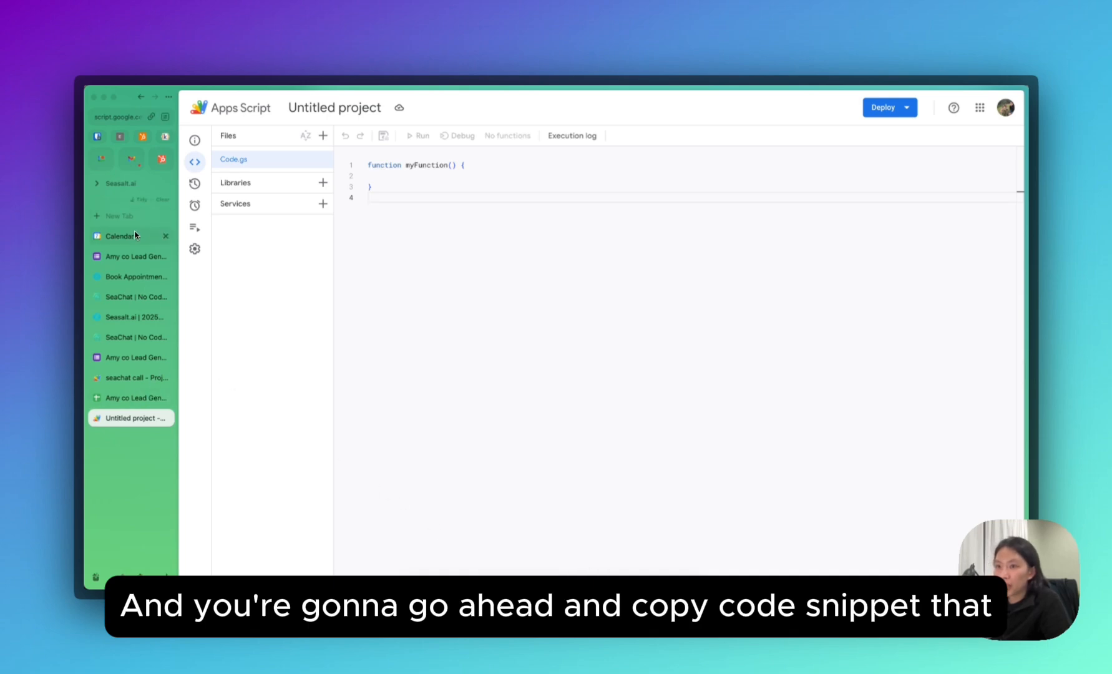
click(136, 276)
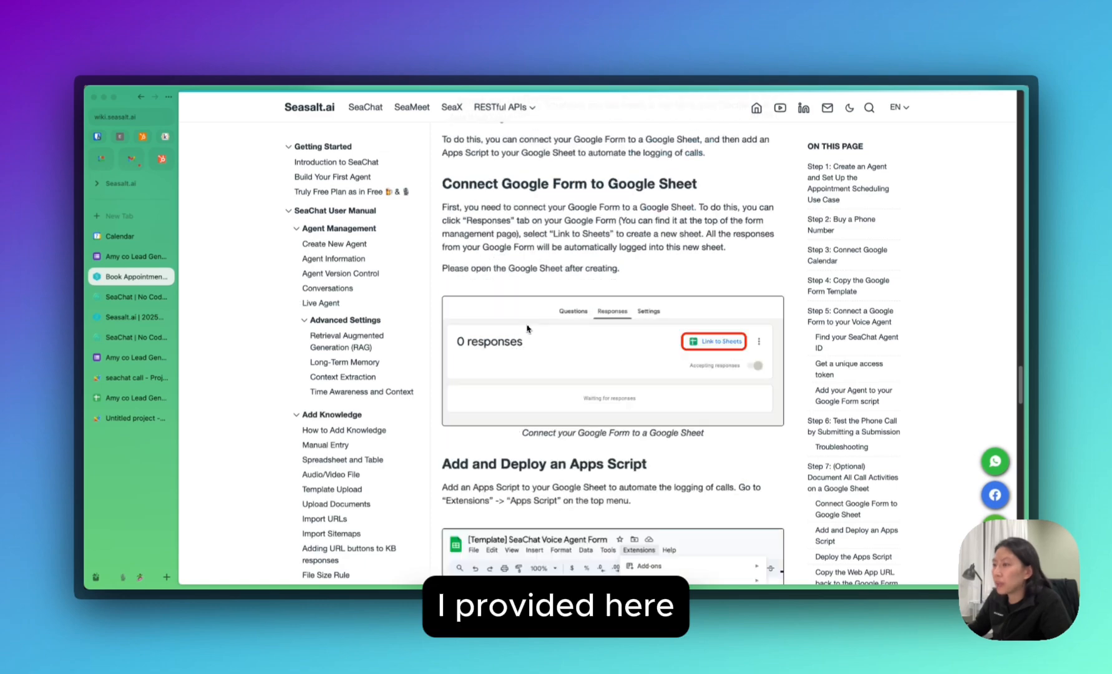
scroll(528, 329, down, 10)
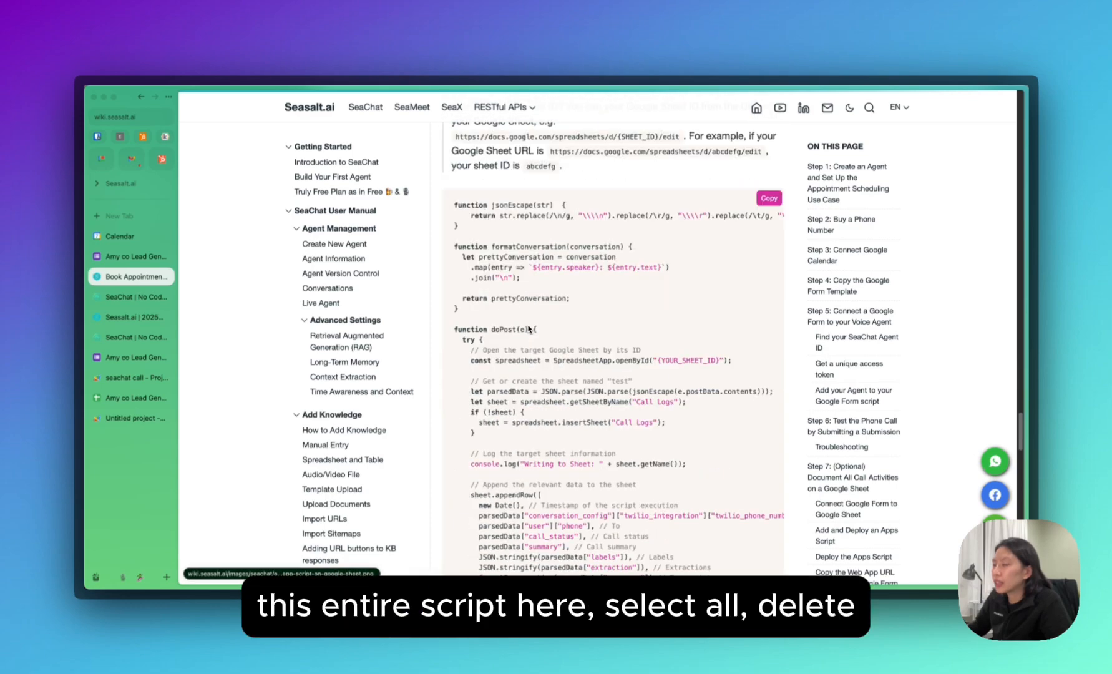
scroll(523, 312, down, 2)
scroll(521, 457, down, 5)
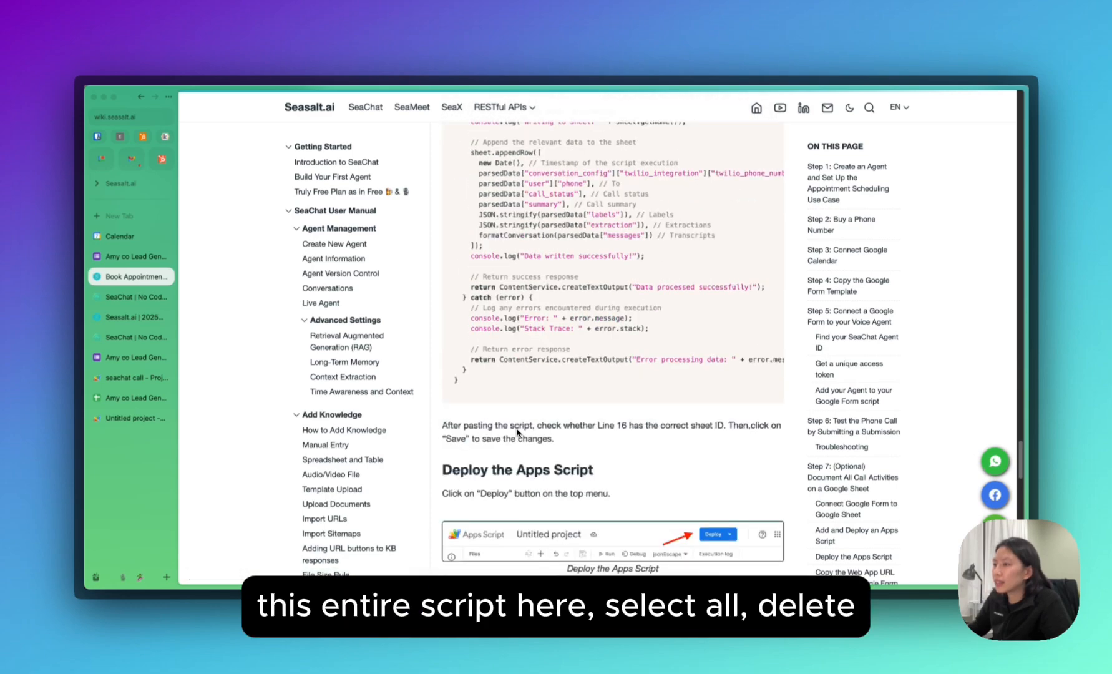
scroll(520, 436, up, 3)
Replace the empty myFunction in Code.gs with the pasted jsonEscape and doPost script.
key(ctrl+Tab)
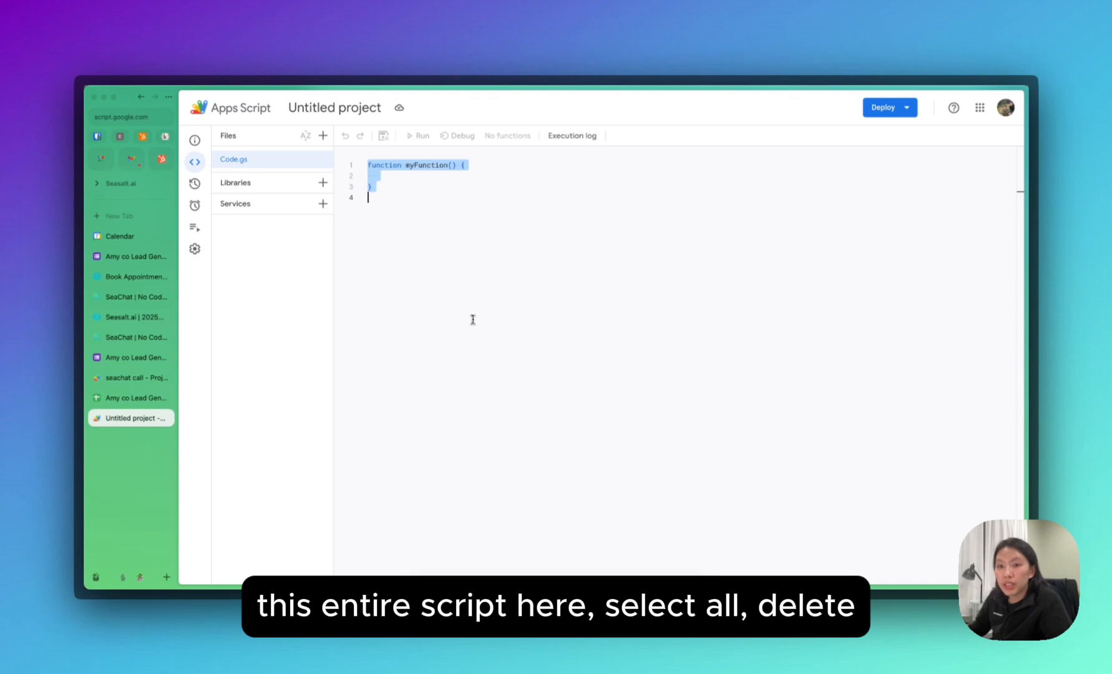
click(407, 253)
key(ctrl+a)
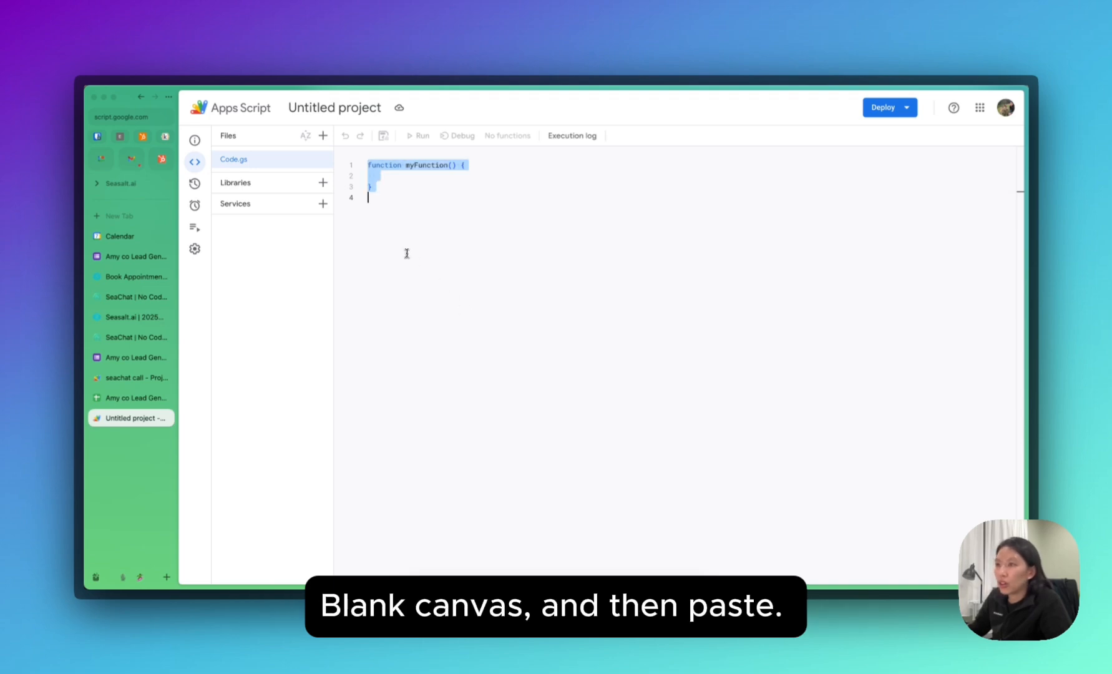
key(Delete)
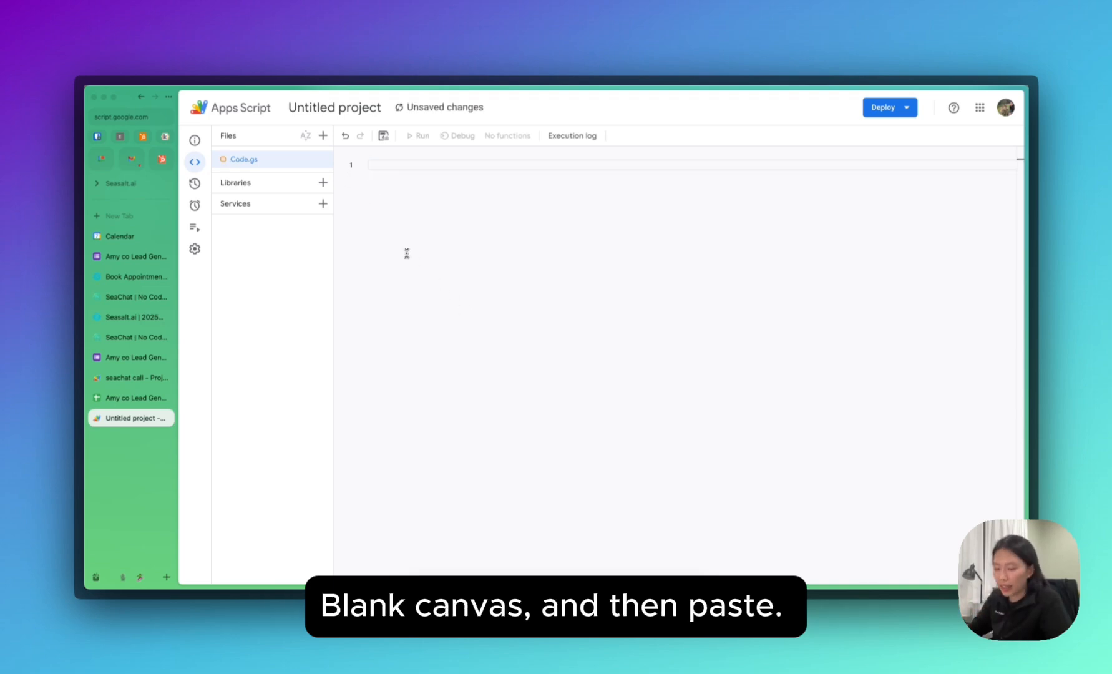
key(ctrl+v)
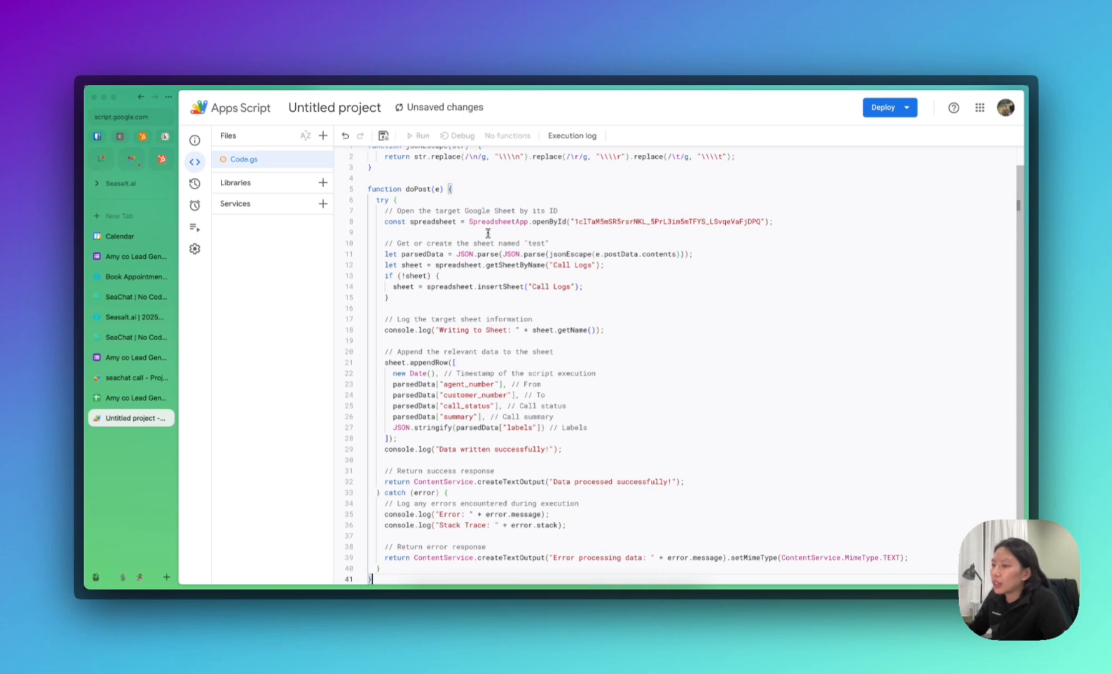
scroll(559, 361, up, 1)
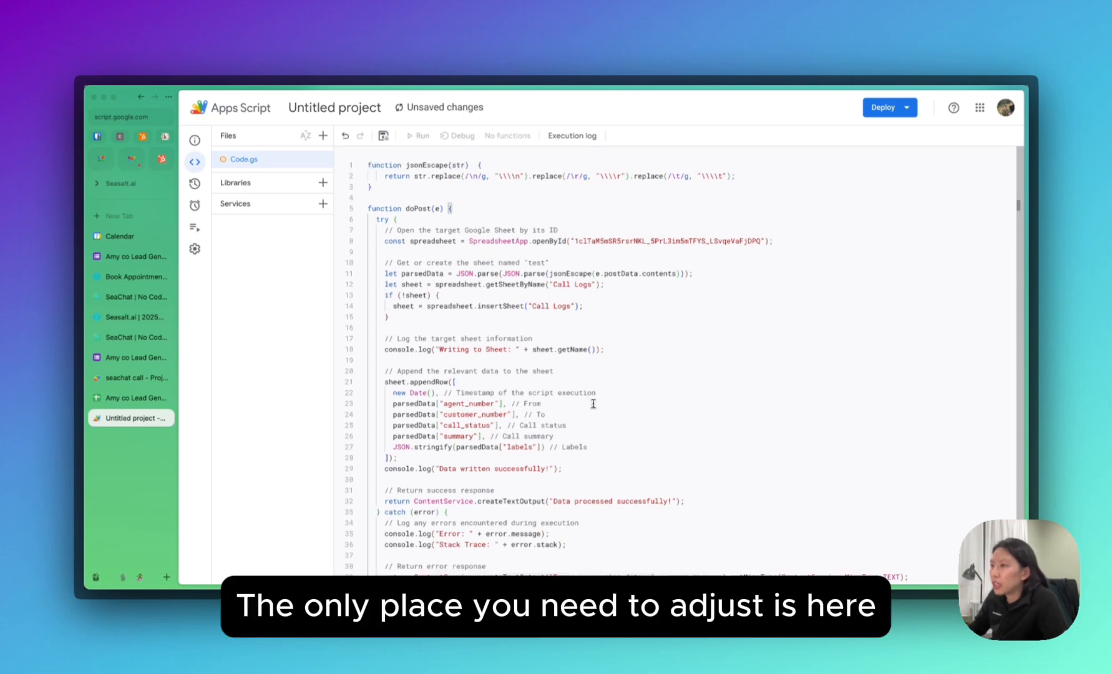
scroll(592, 403, down, 1)
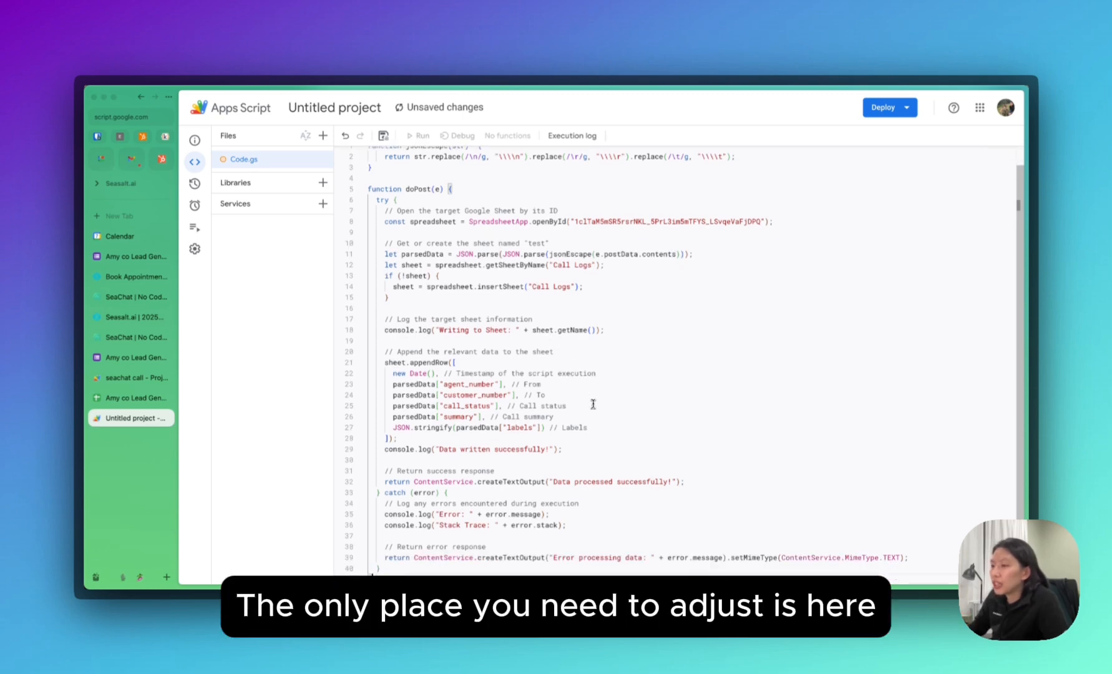
Paste the responses spreadsheet's URL onto a new line 8 below the comment.
scroll(593, 404, up, 1)
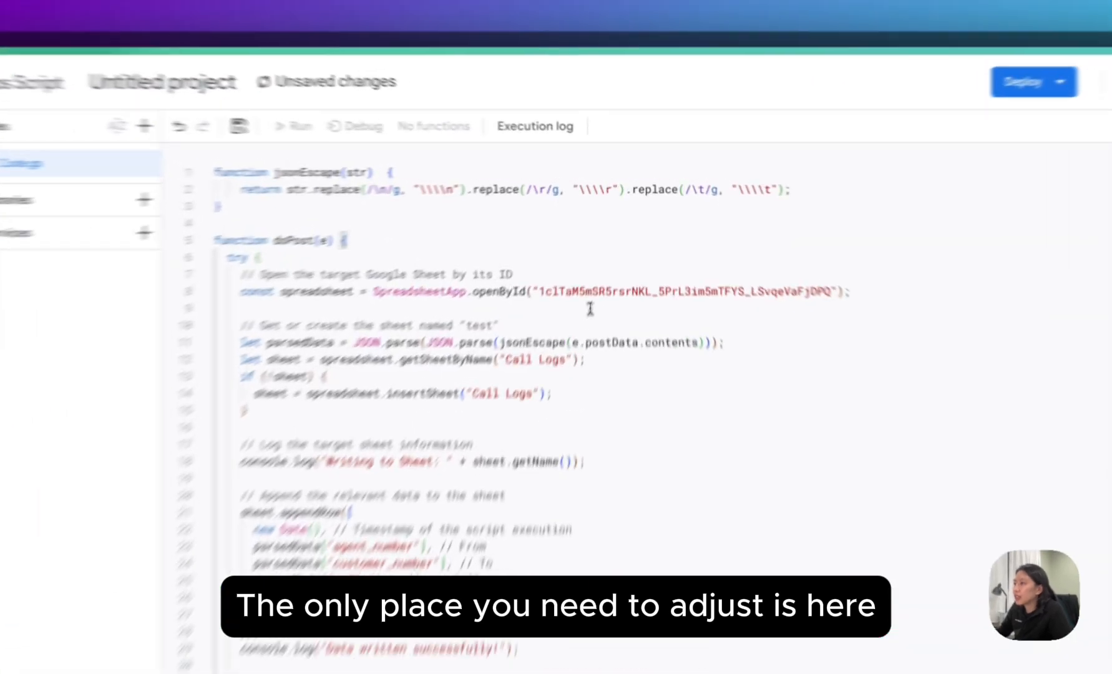
double_click(598, 241)
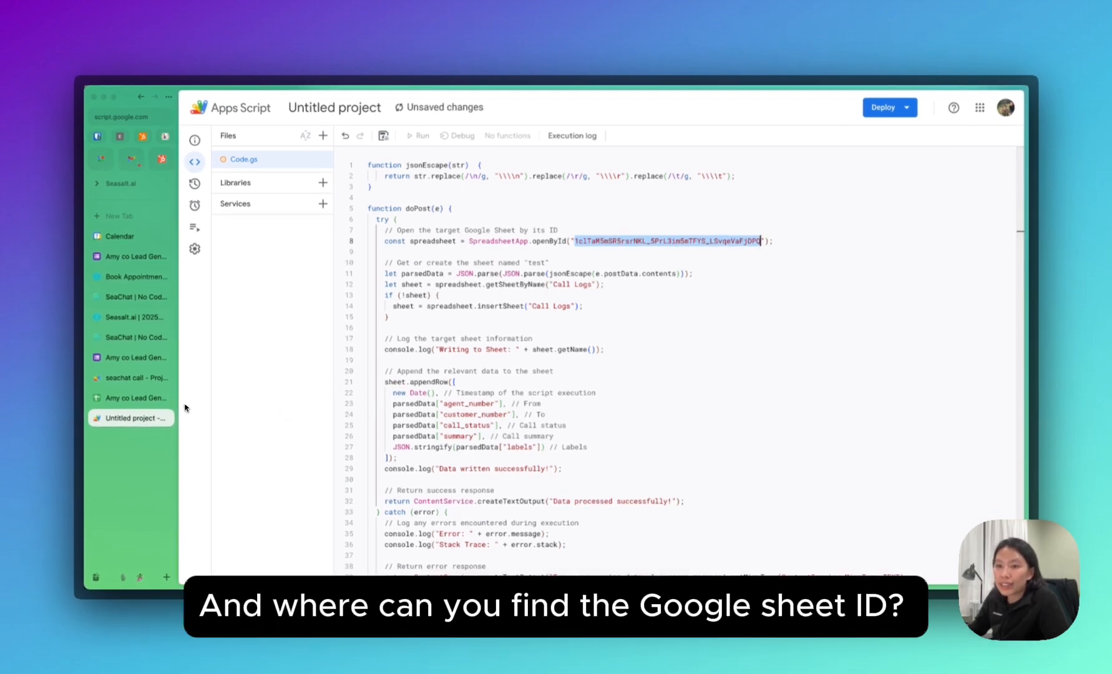
click(133, 398)
click(398, 370)
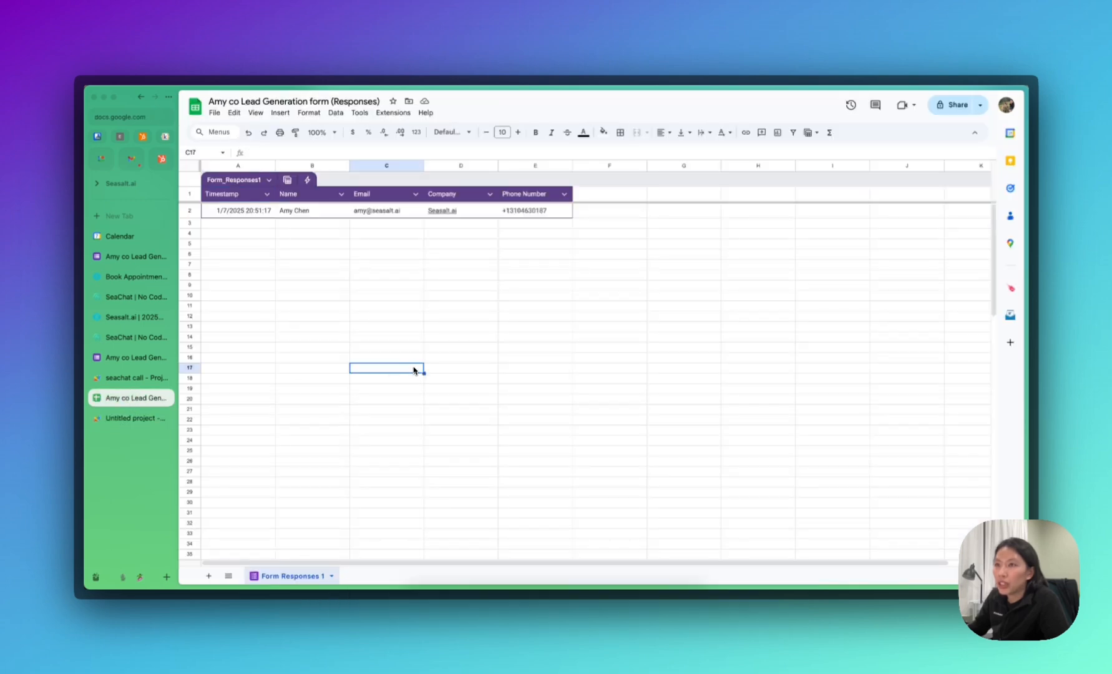
click(124, 125)
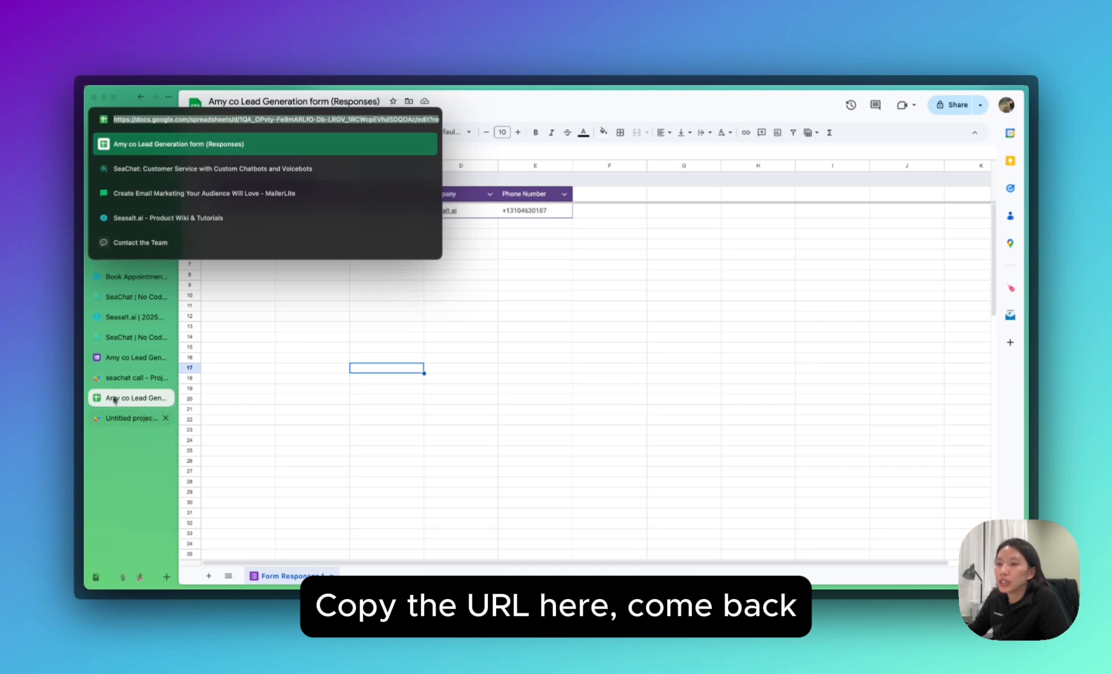
click(111, 424)
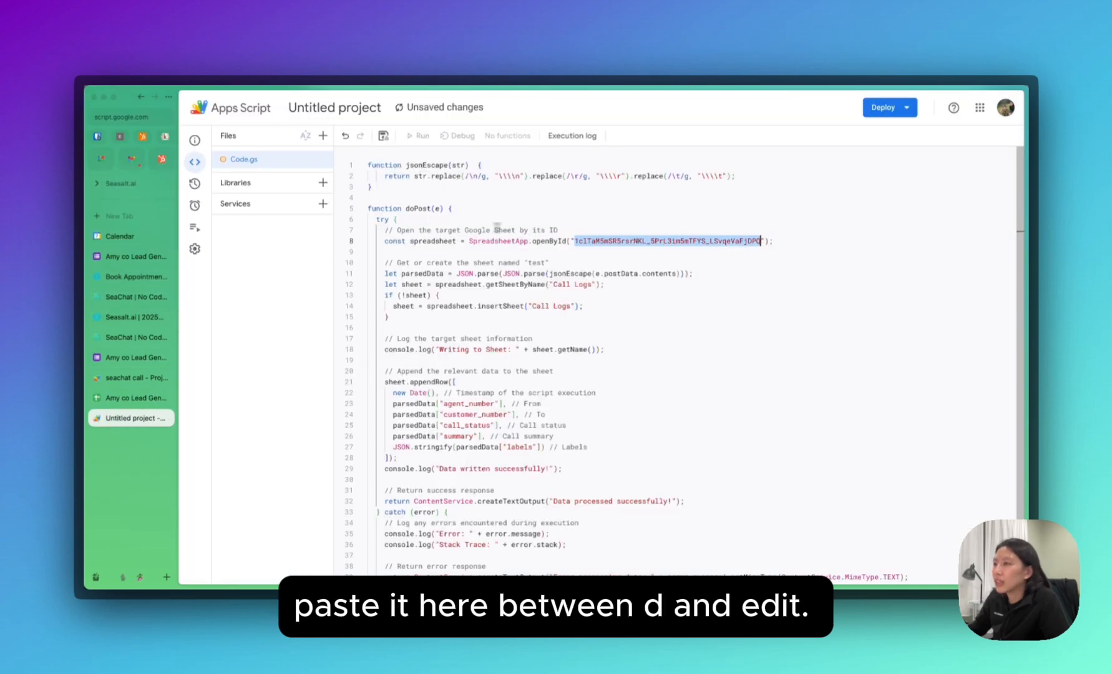
click(585, 228)
key(Return)
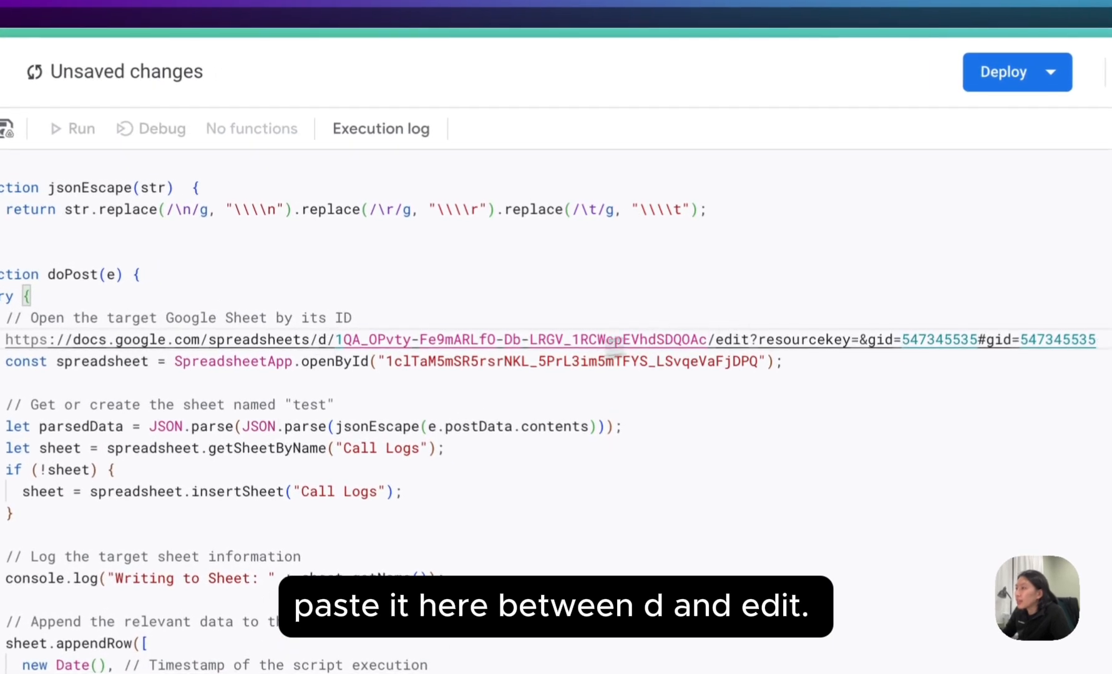
Put the spreadsheet ID into openById and delete the temporary URL line.
click(335, 342)
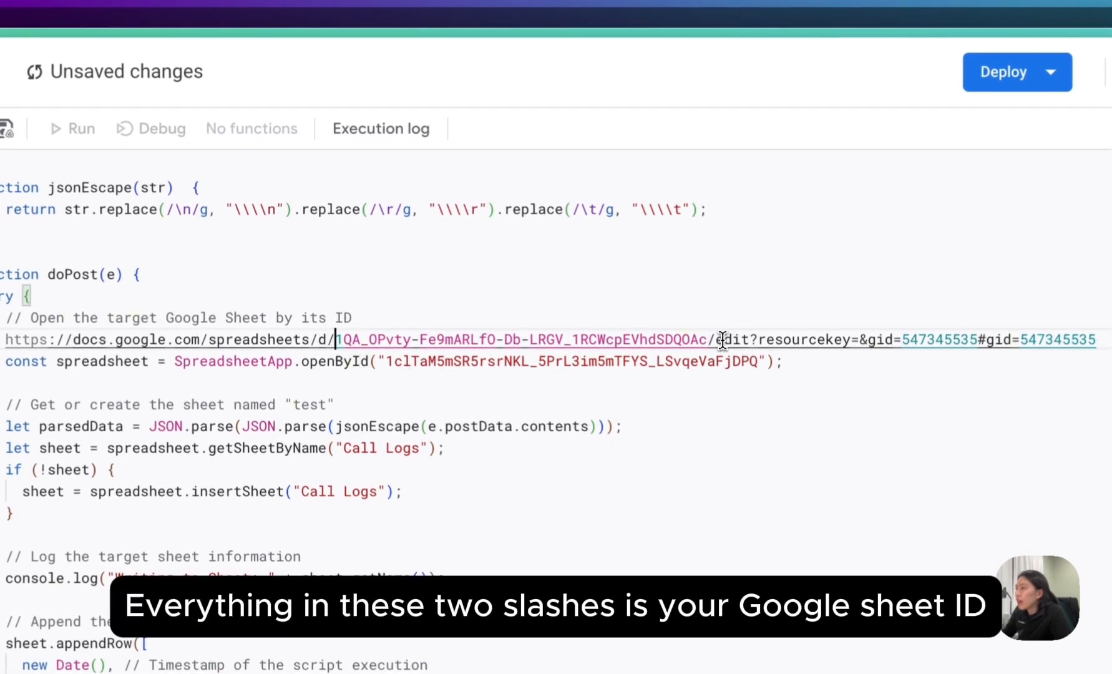
shift+click(709, 340)
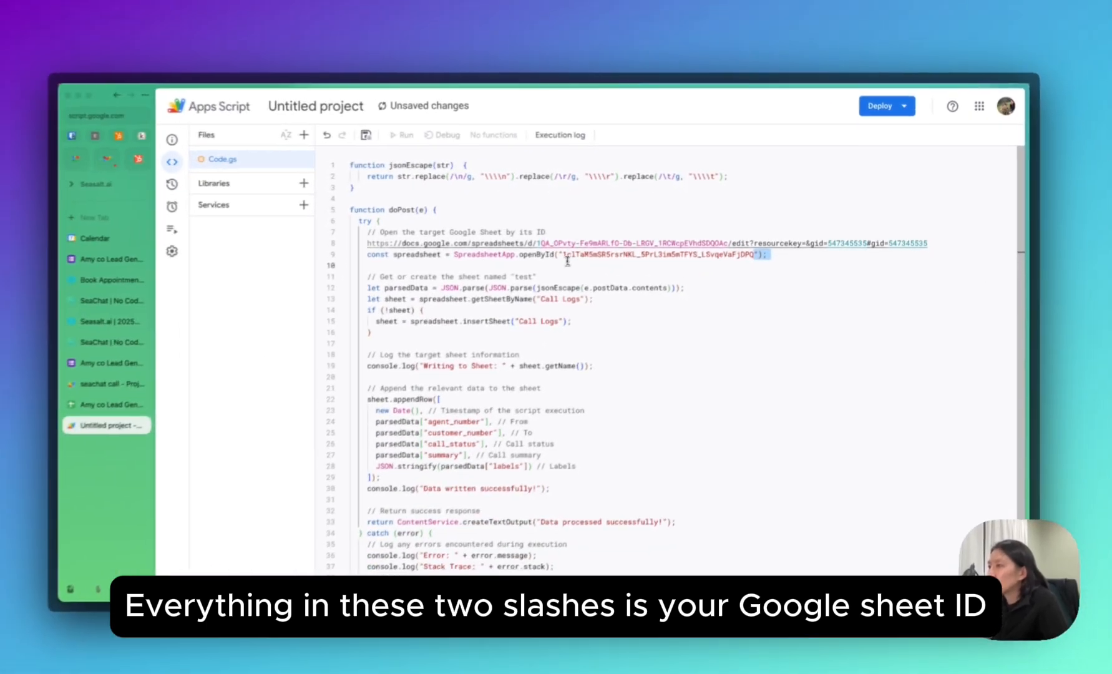
drag(566, 256, 754, 255)
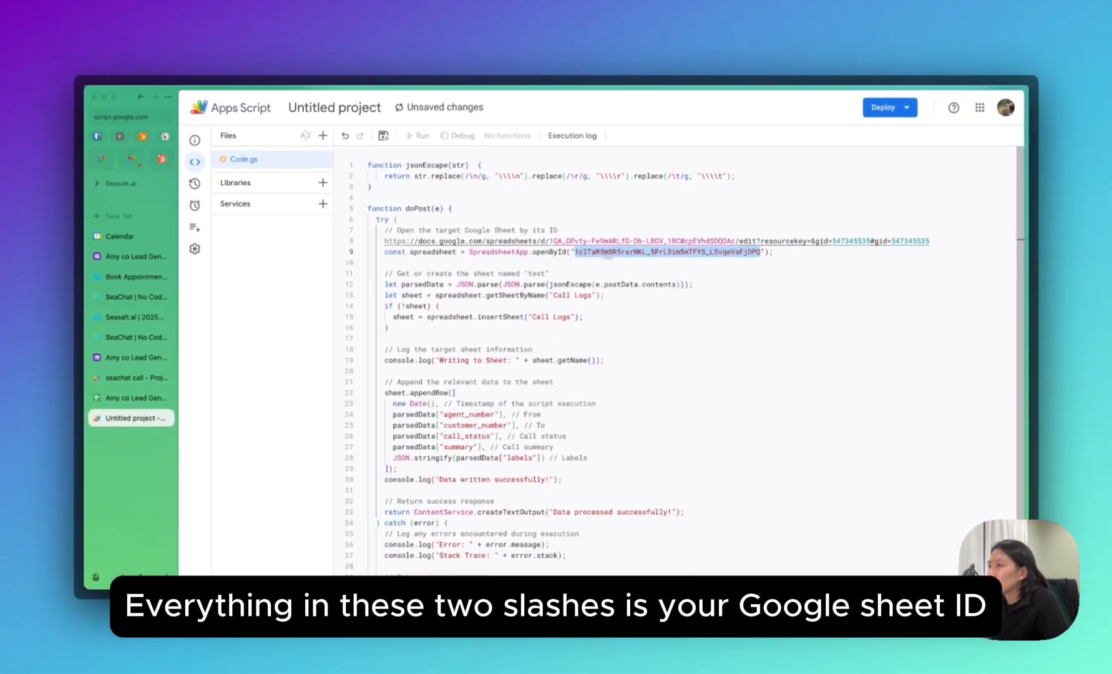
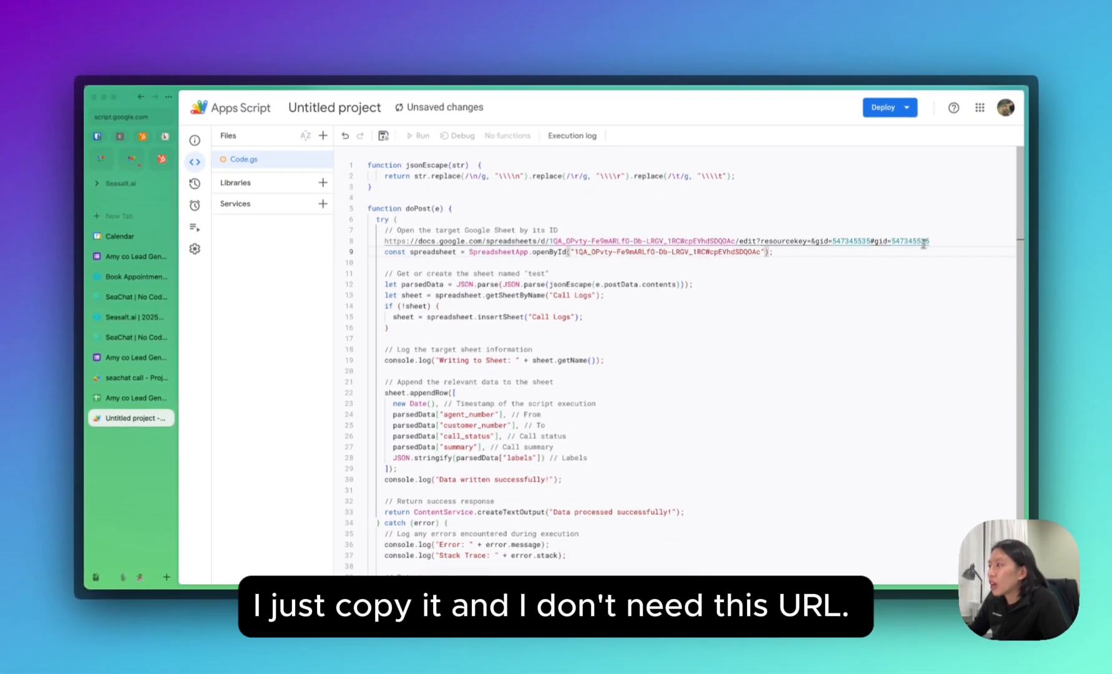
drag(931, 242, 346, 238)
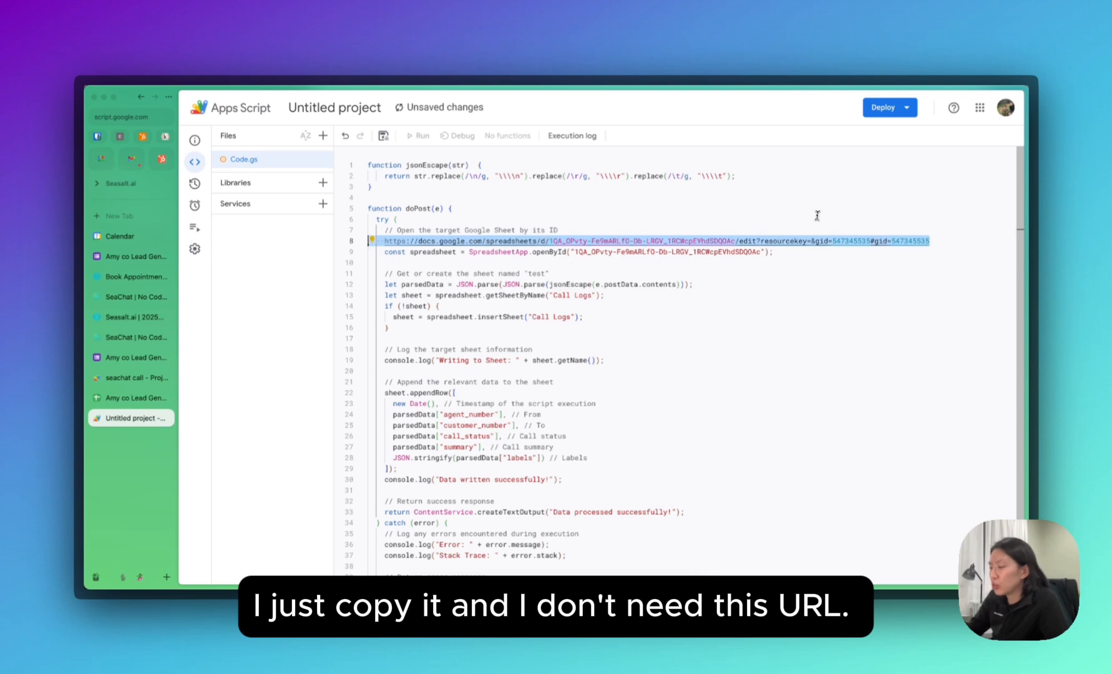
key(BackSpace)
key(BackSpace)
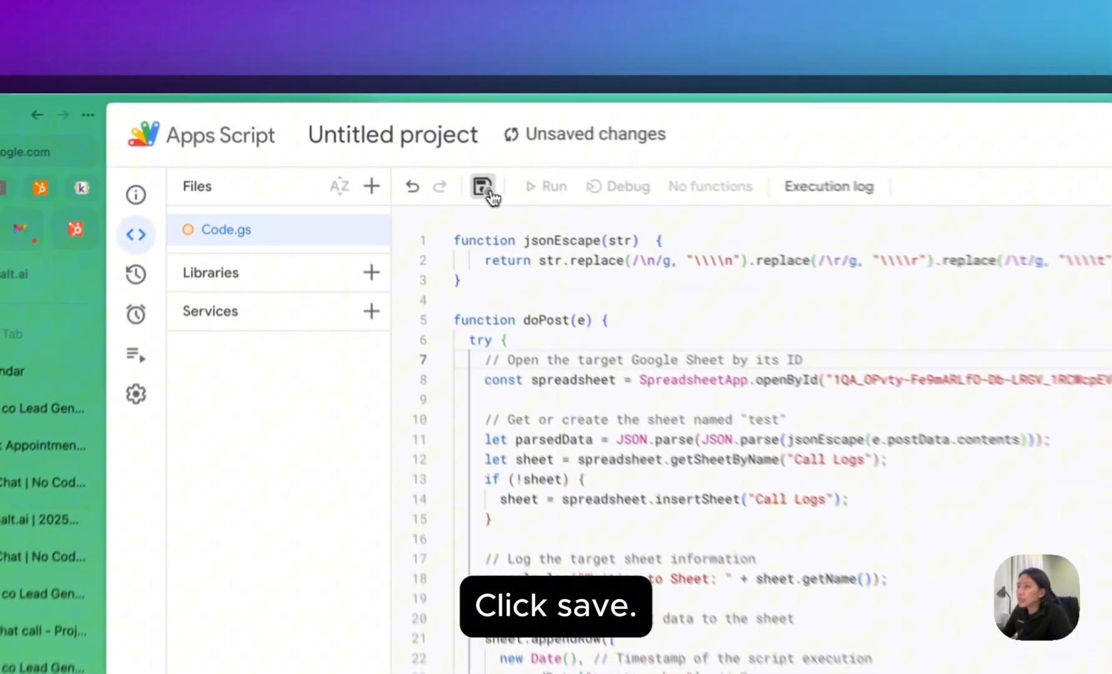
Save the script project and start a new Web app deployment.
click(383, 136)
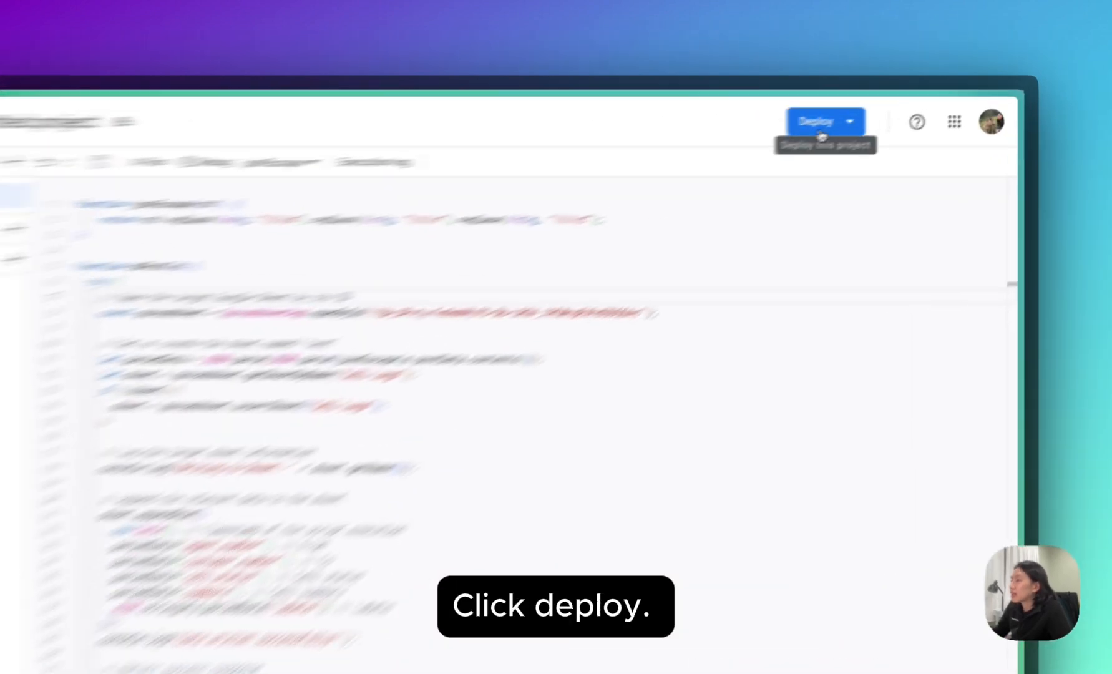
click(884, 115)
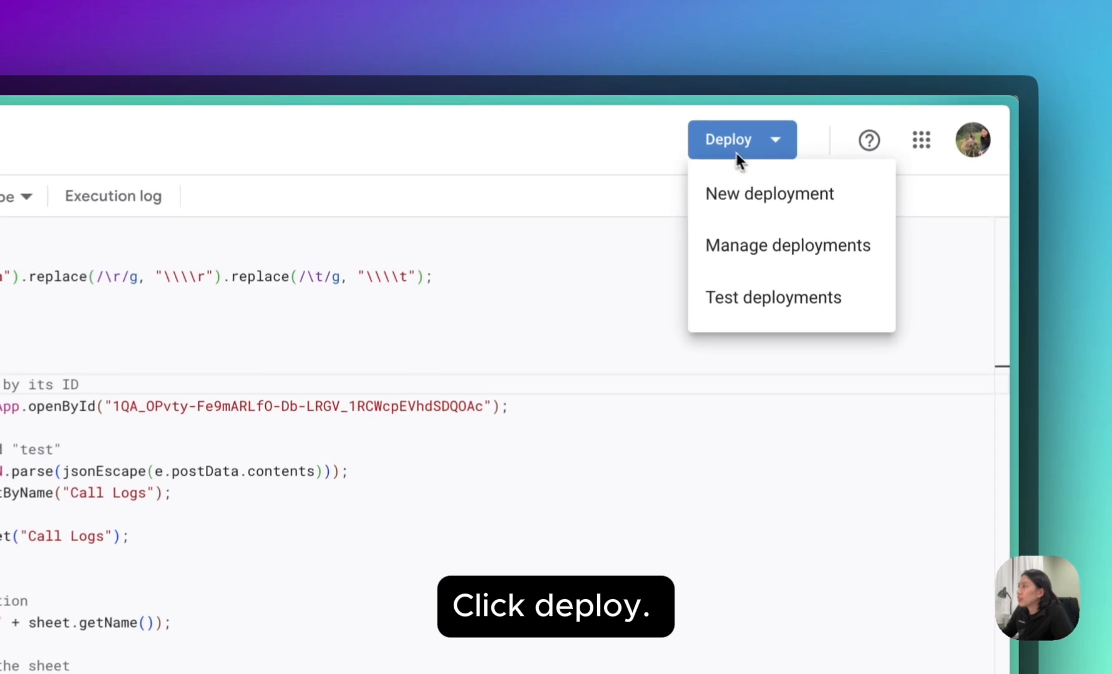
click(780, 208)
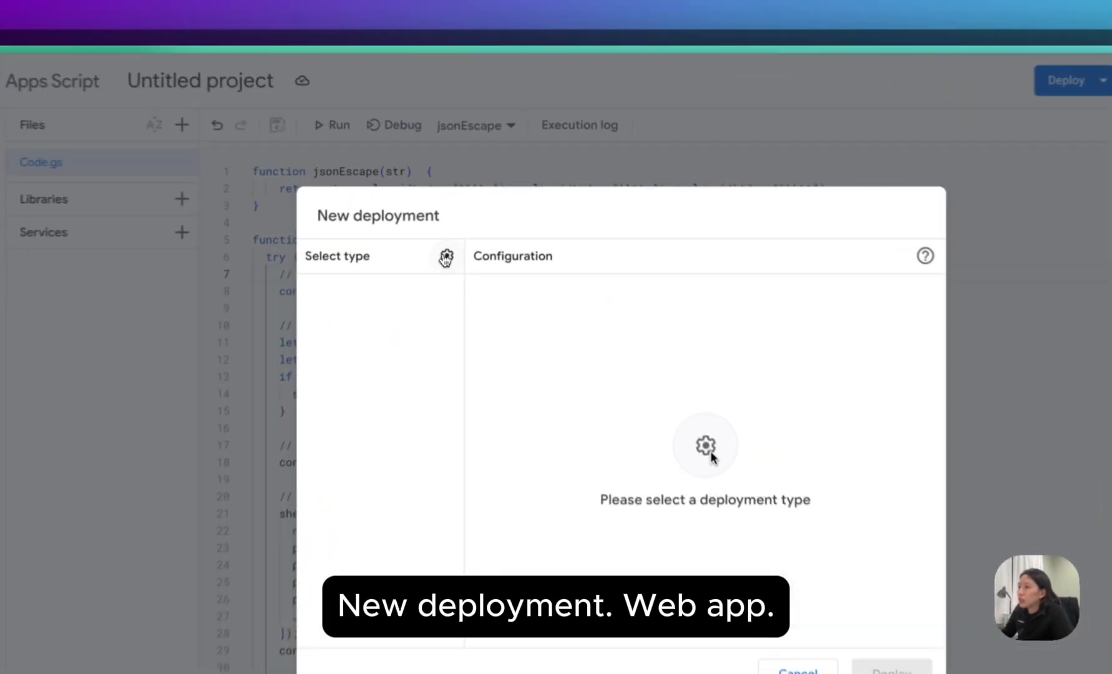
click(488, 221)
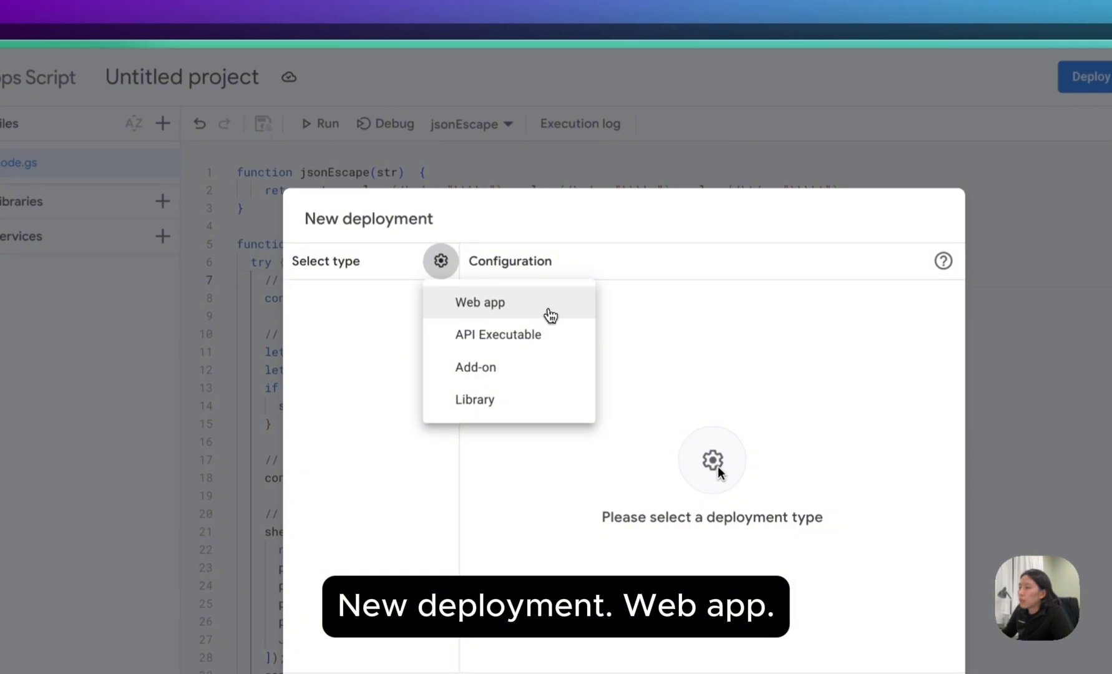
click(558, 257)
Describe the deployment as 'seachat connector to google sheet', allow access to Anyone, and deploy.
click(663, 365)
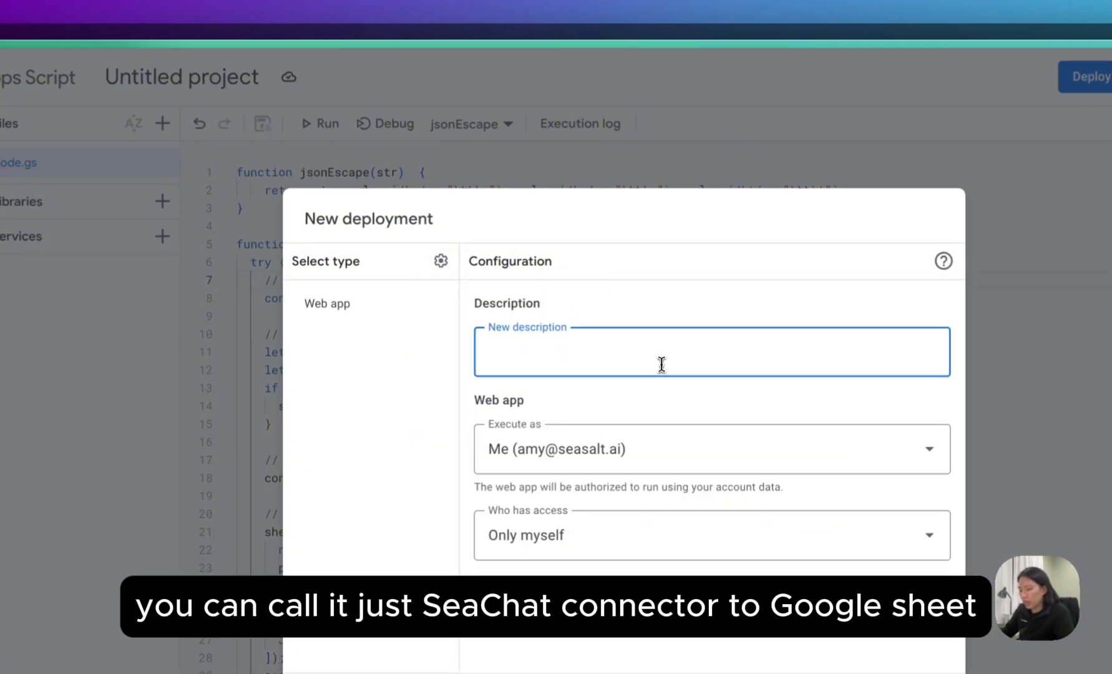
text(seachat connector to google)
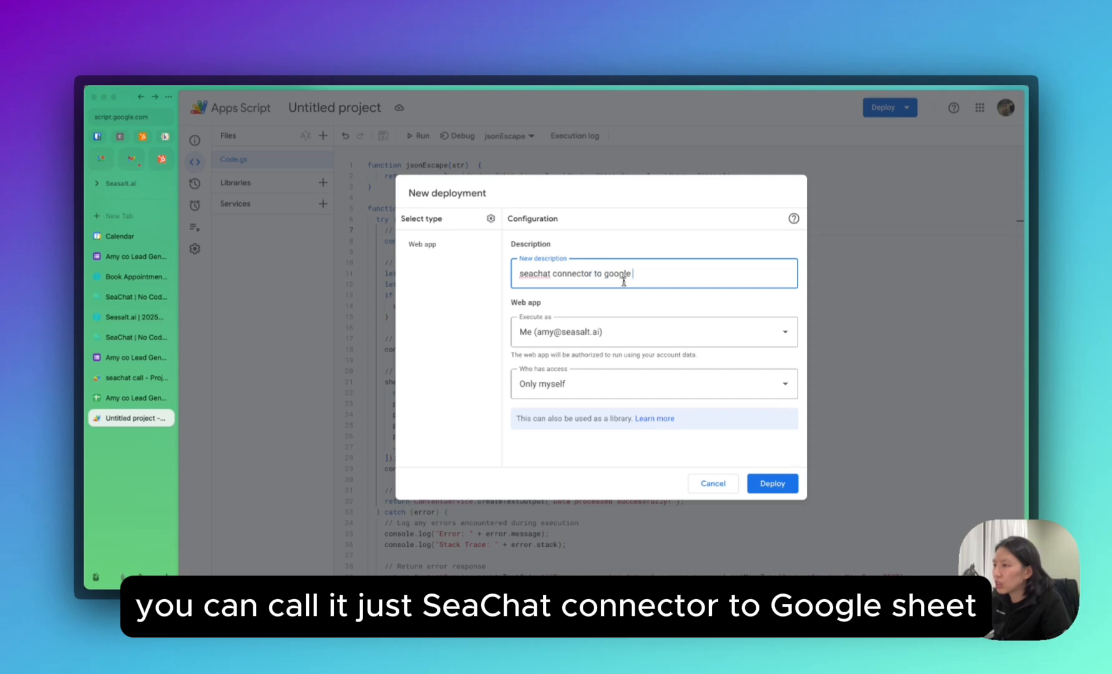
text( sheet)
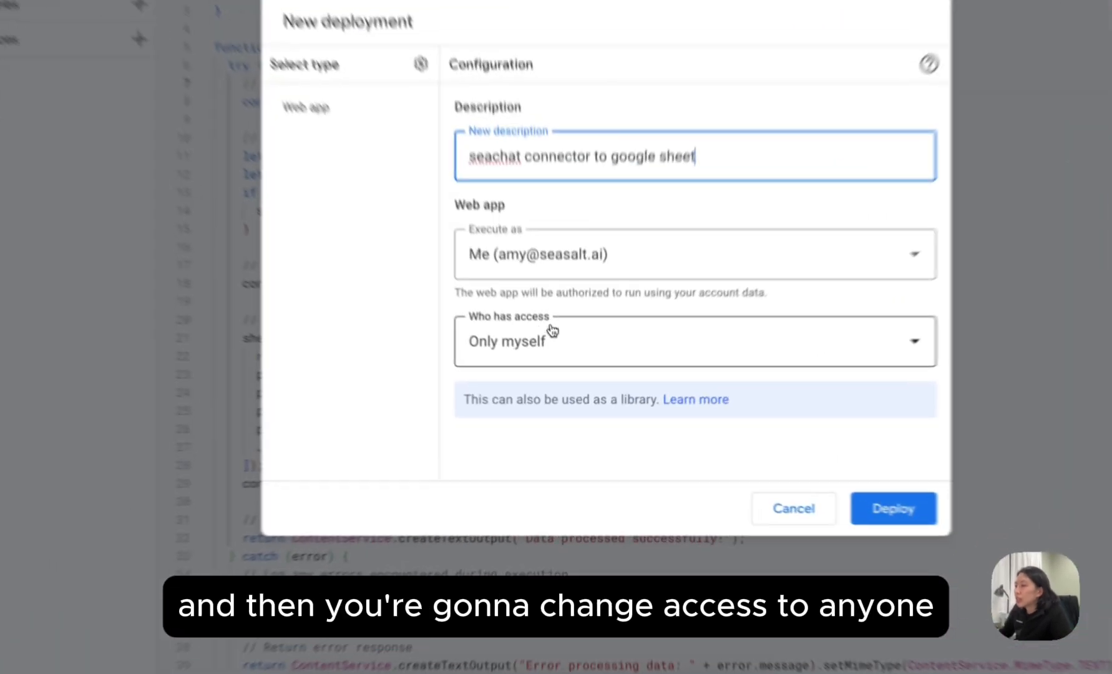
click(565, 382)
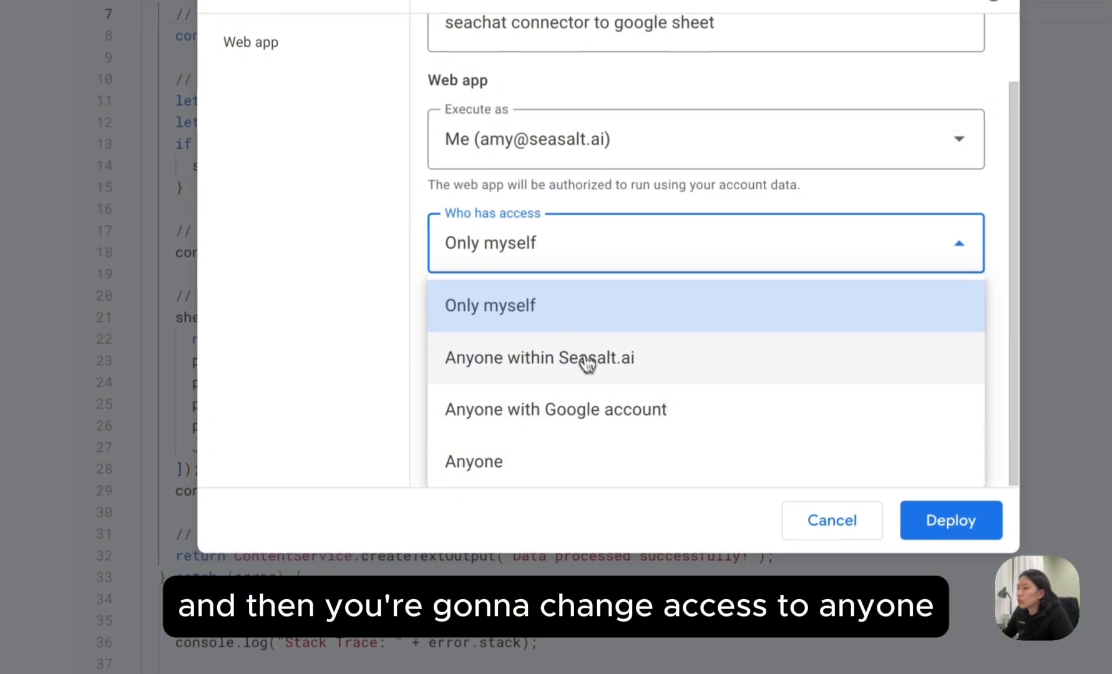
click(566, 456)
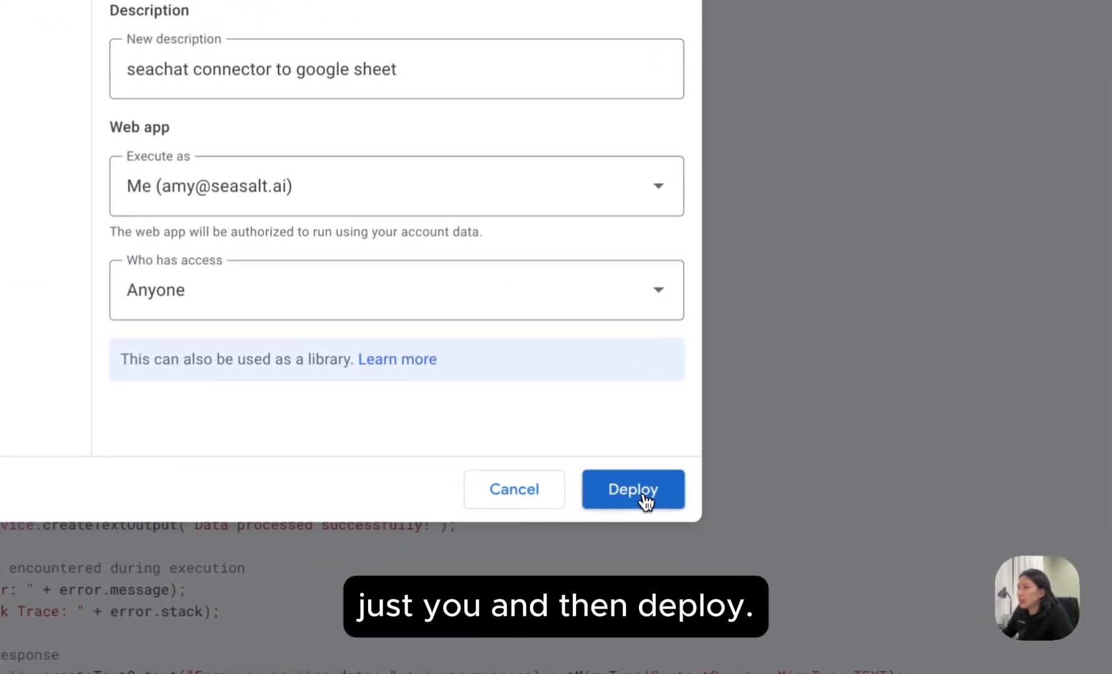
click(636, 498)
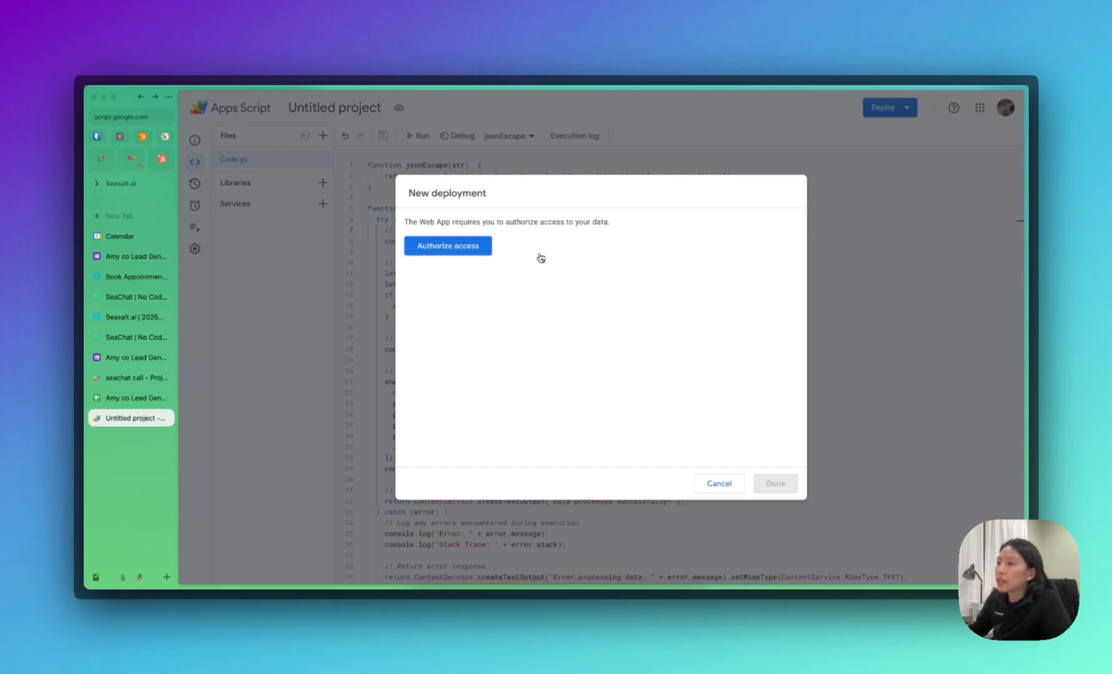
Authorize the web app's Google Sheets access, then copy the deployed Version 1 web app URL.
click(455, 252)
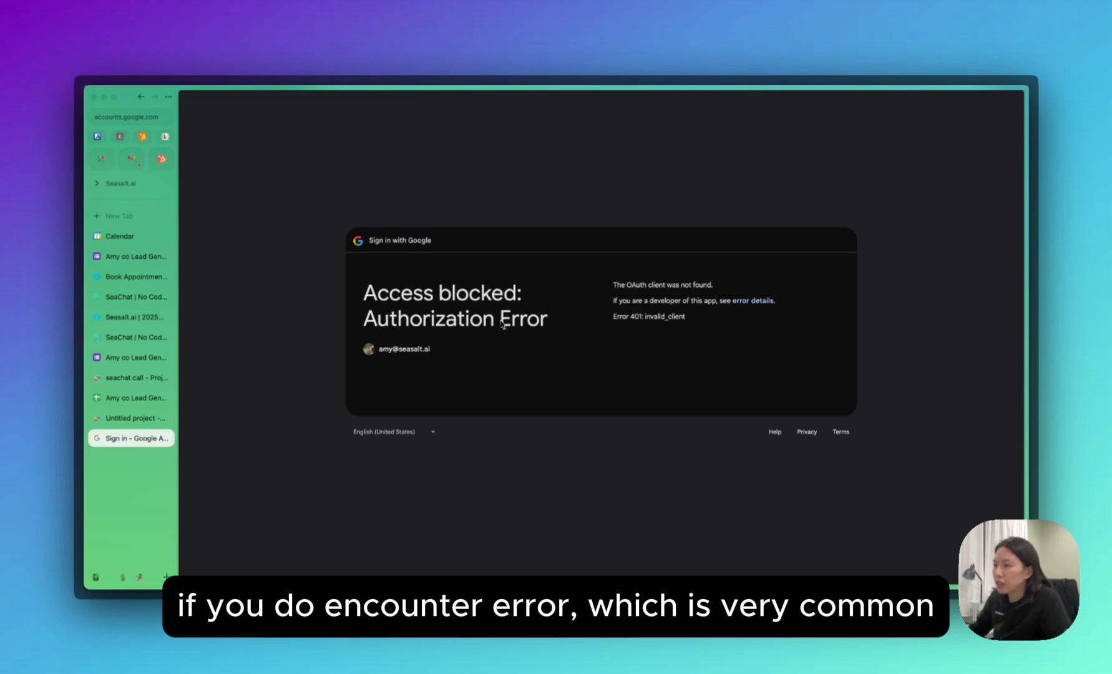
key(super+w)
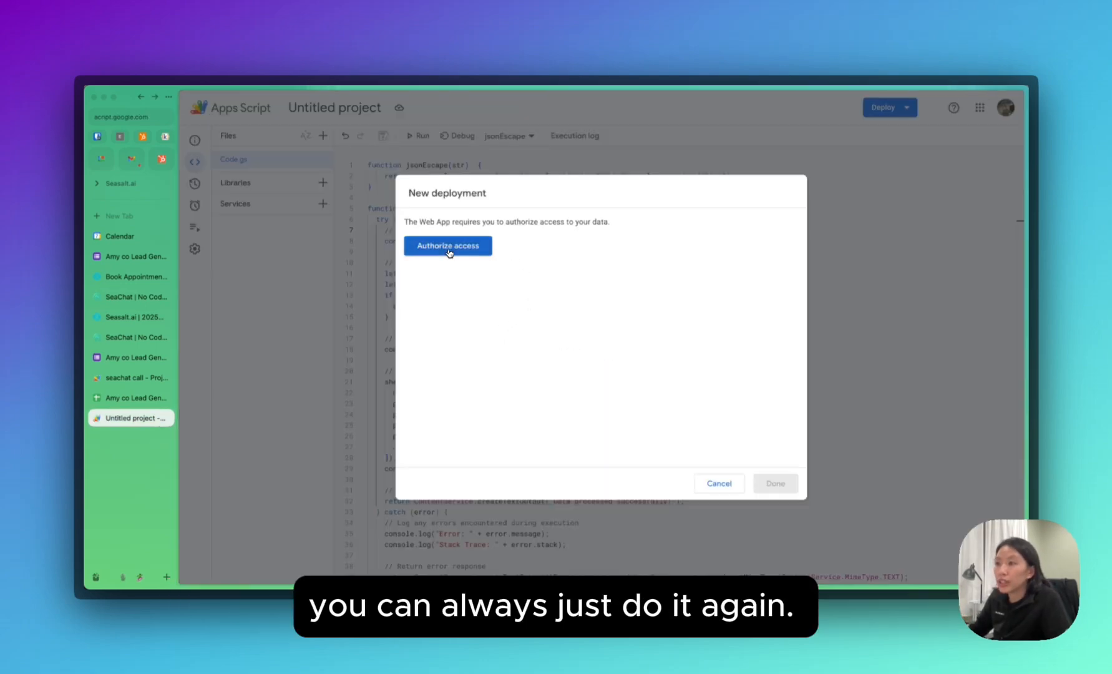
click(449, 252)
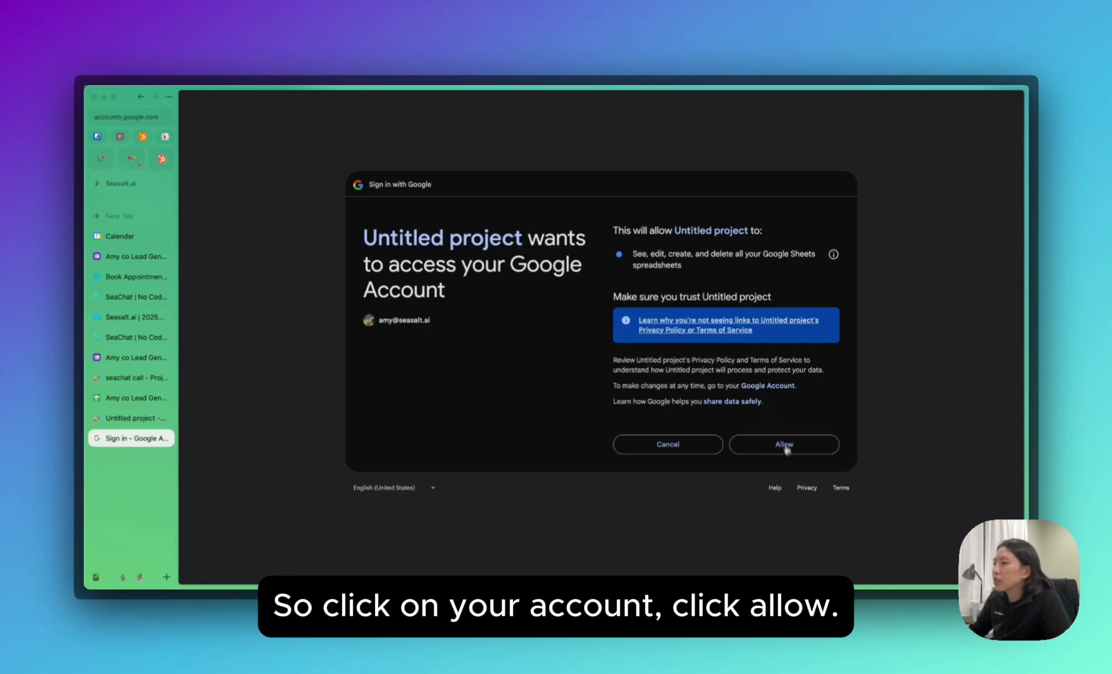
click(791, 452)
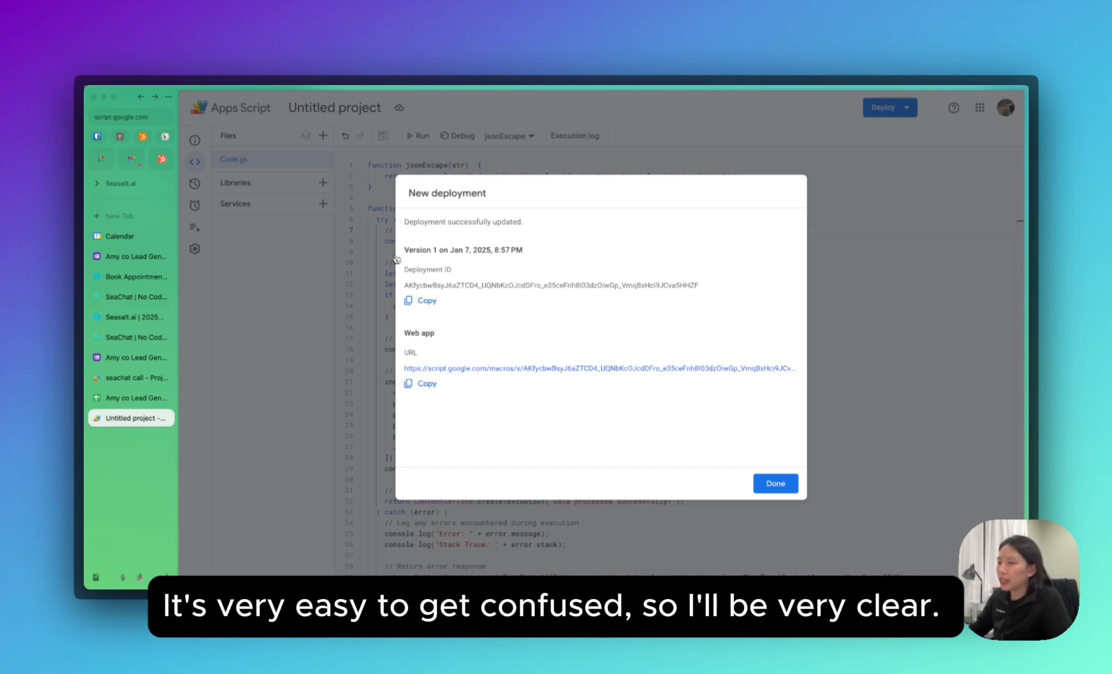
click(426, 386)
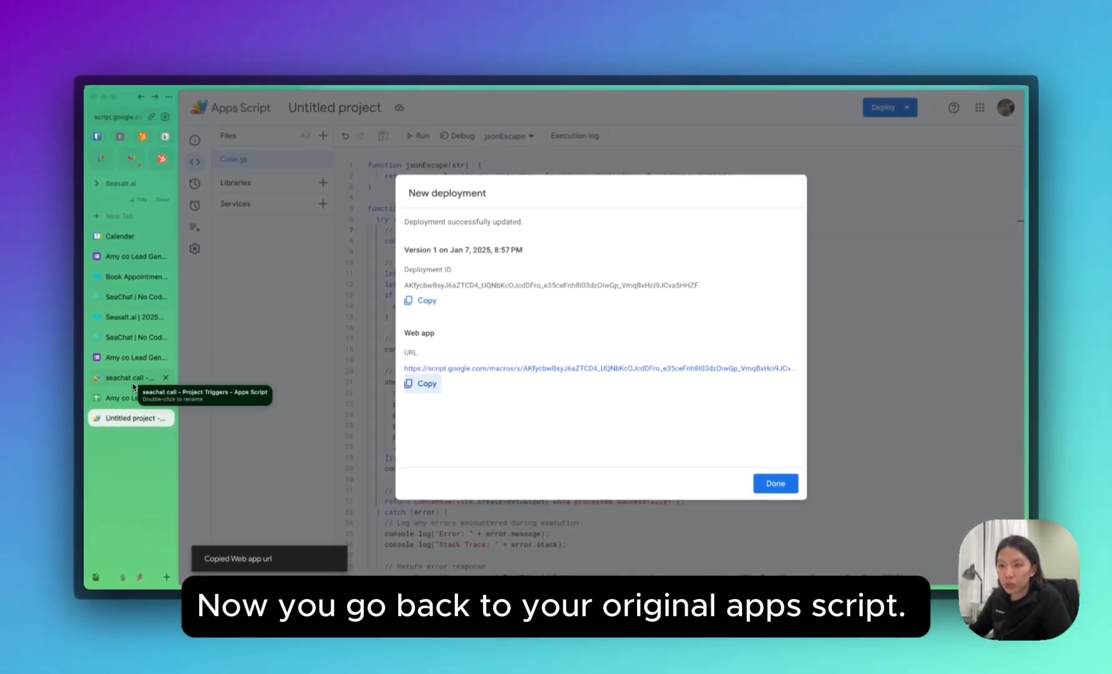
Open the lead form's attached seachat call script in the code editor.
click(125, 379)
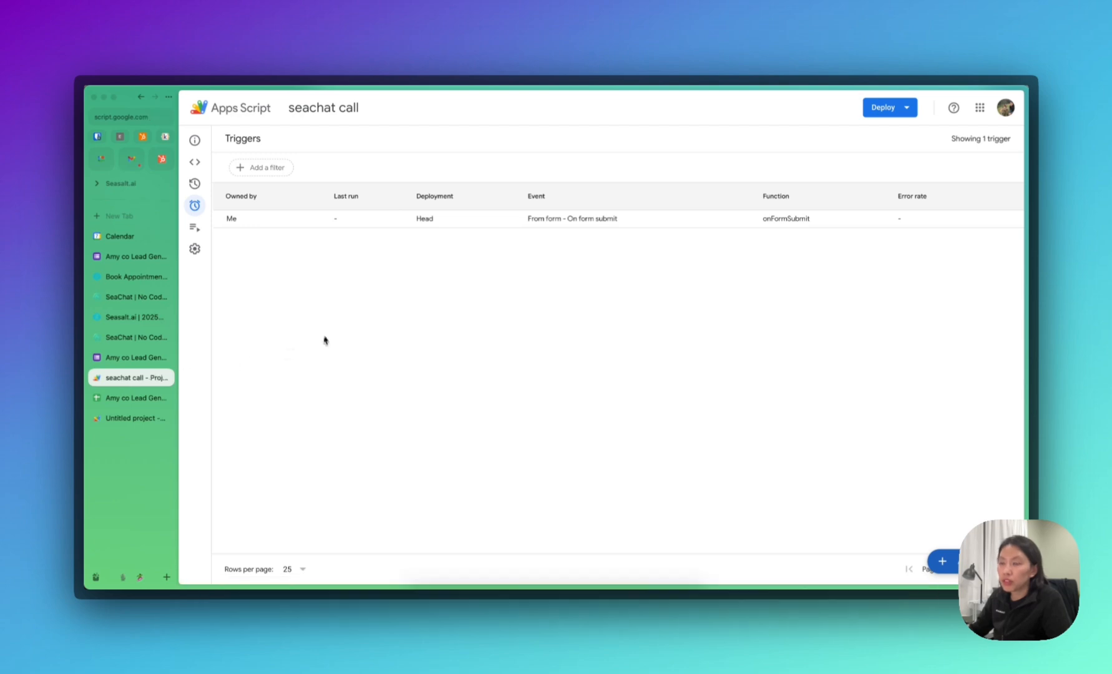
click(128, 358)
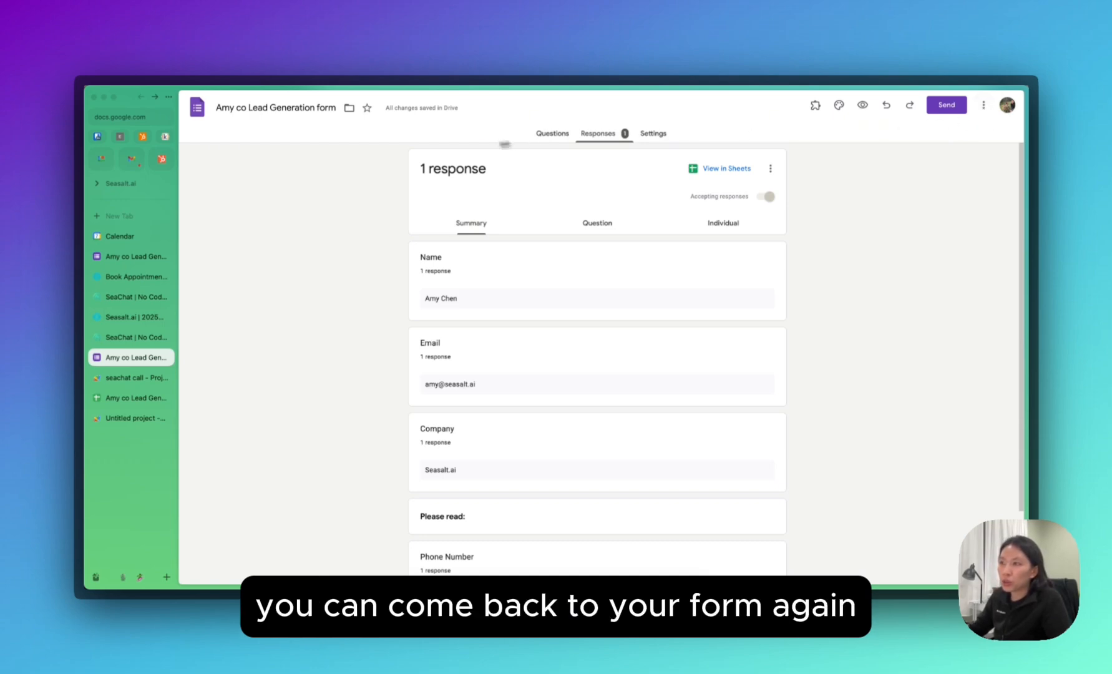
click(981, 106)
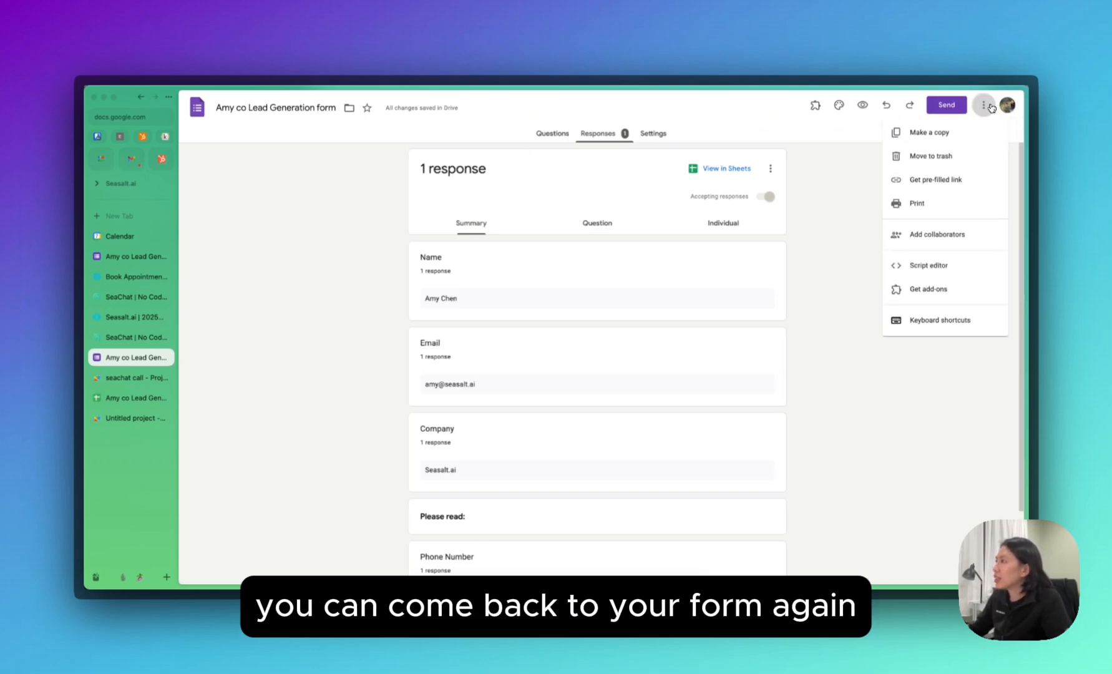
click(933, 269)
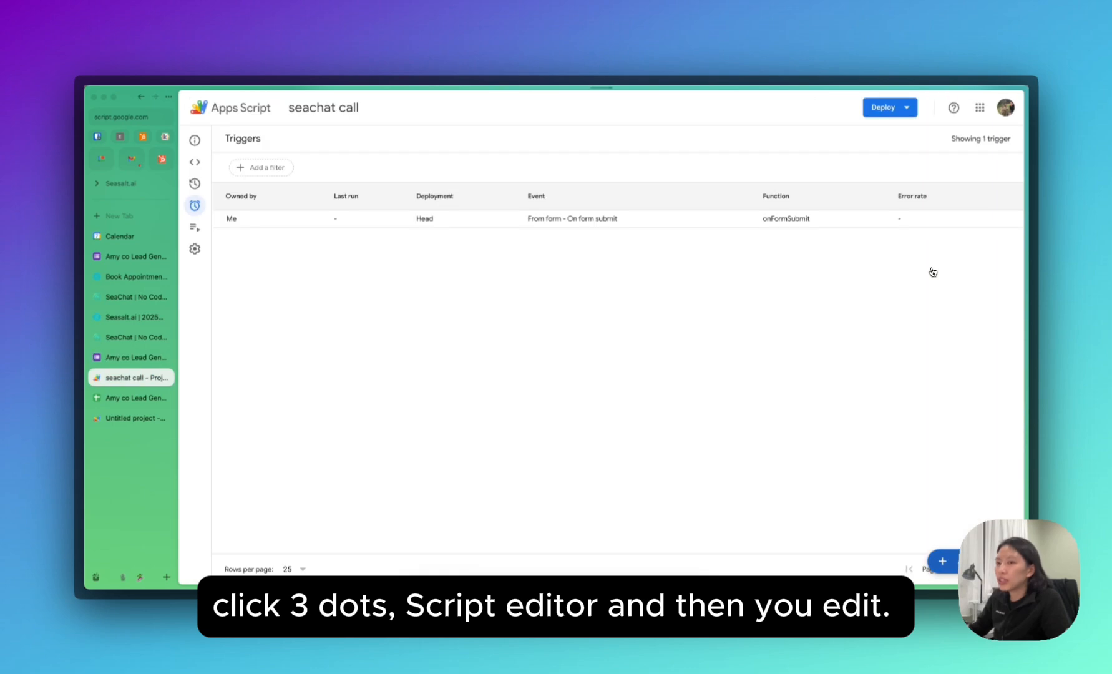
click(195, 162)
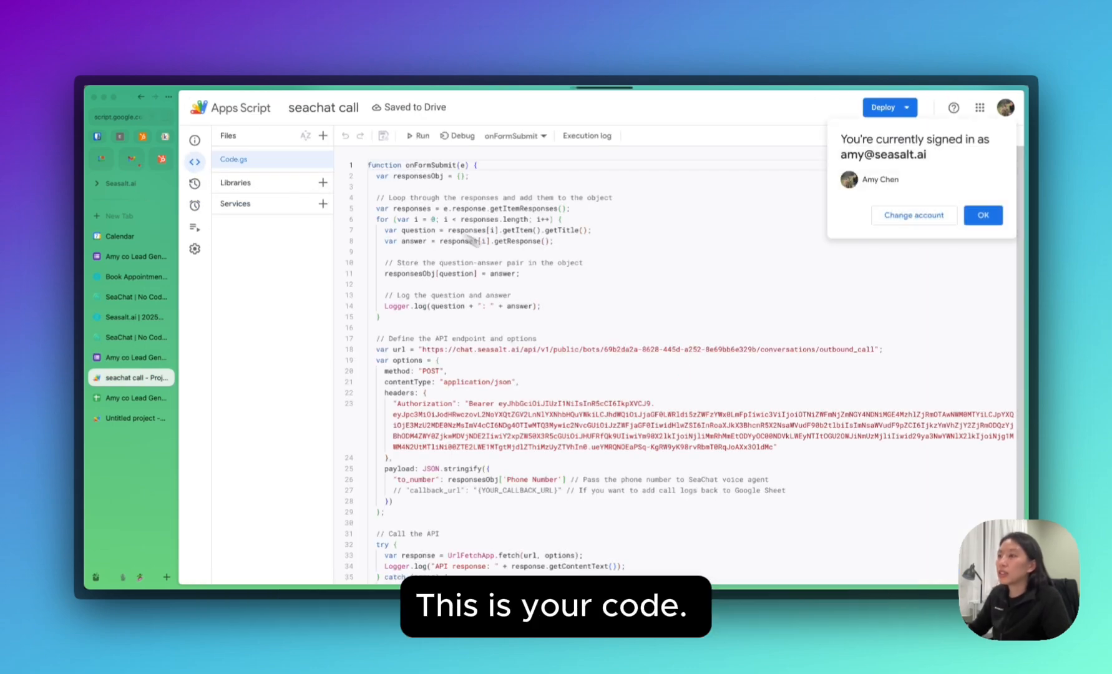
scroll(549, 316, down, 2)
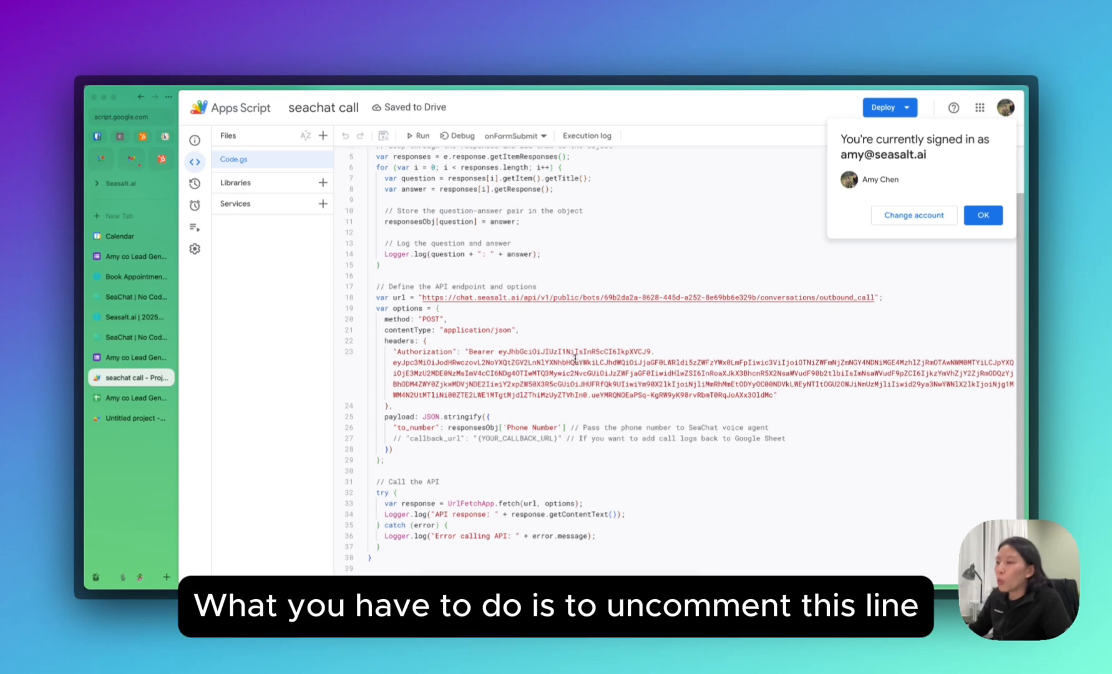
Uncomment the callback_url line and replace {YOUR_CALLBACK_URL} with the copied web app URL.
click(405, 438)
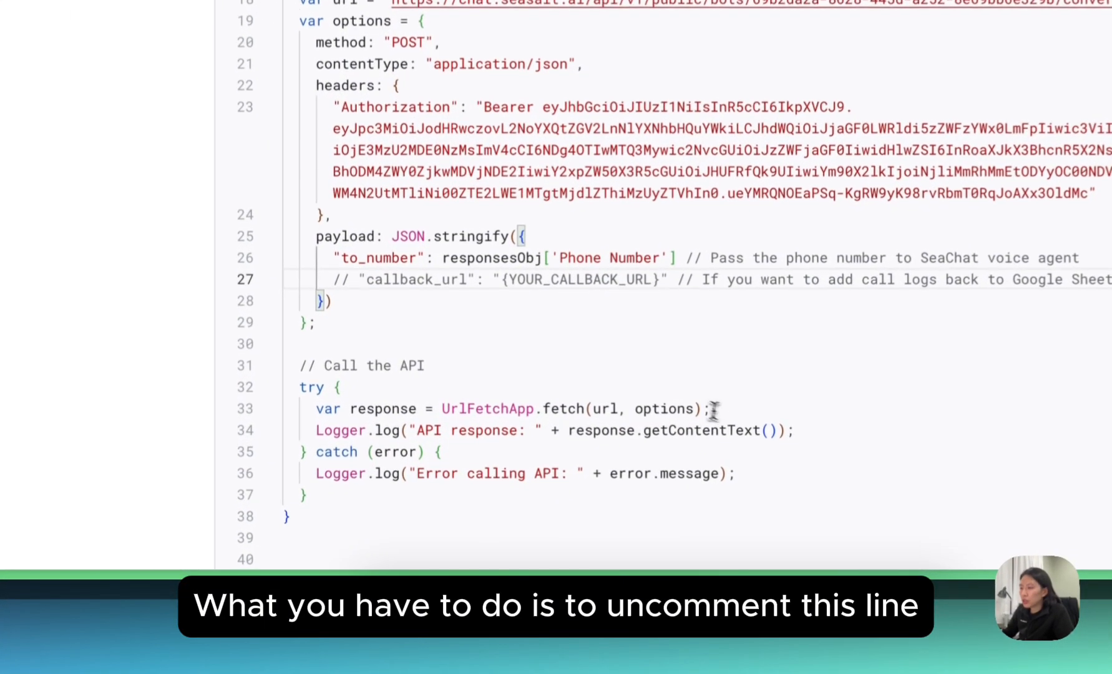
key(BackSpace)
key(BackSpace)
key(BackSpace)
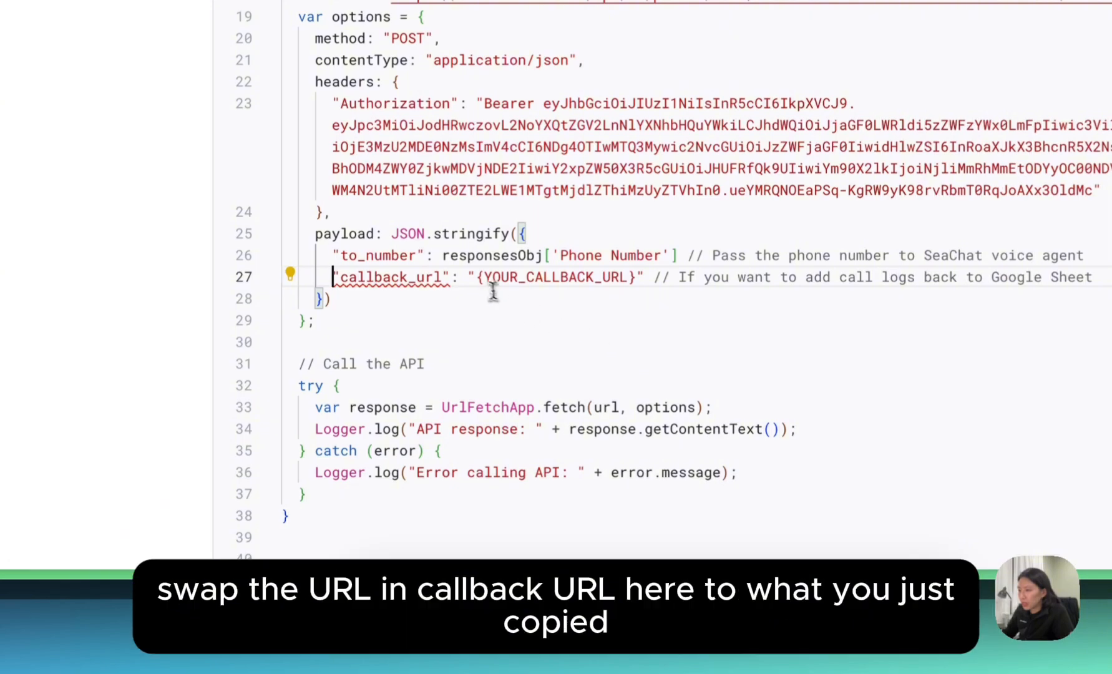
click(478, 279)
shift+click(636, 282)
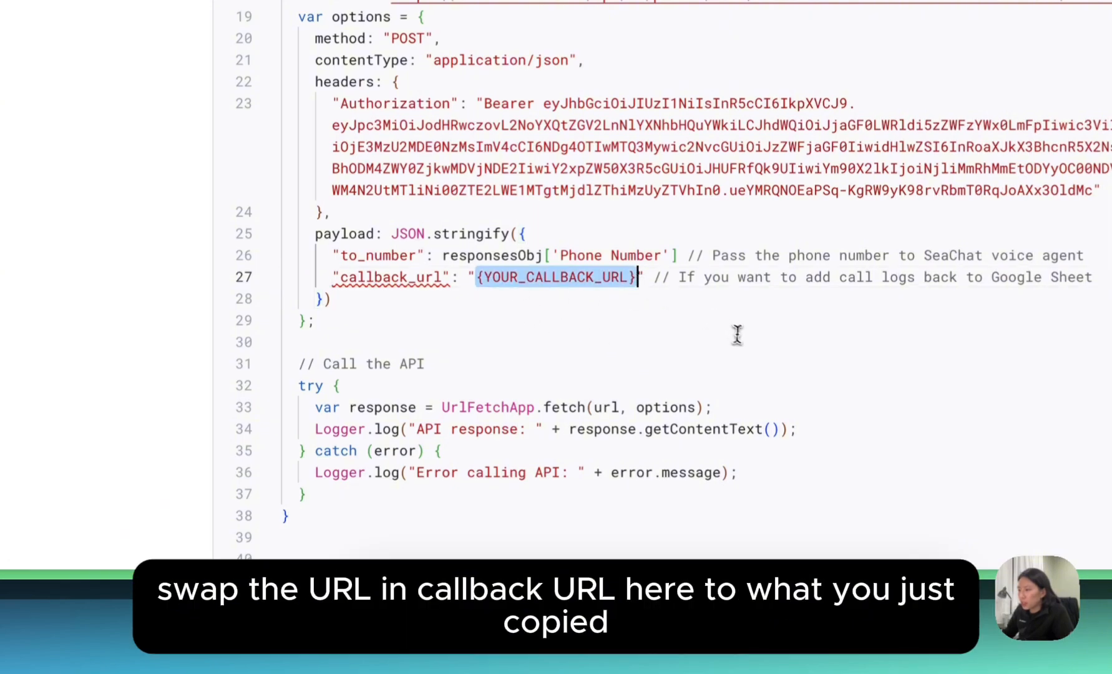
key(BackSpace)
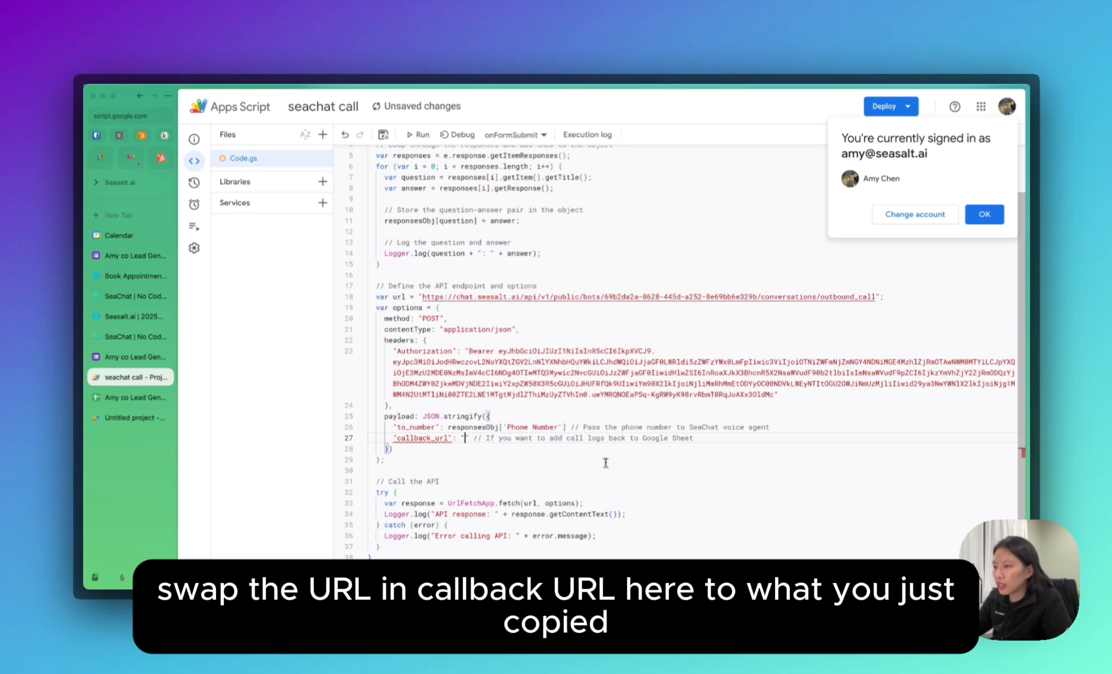
key(super+v)
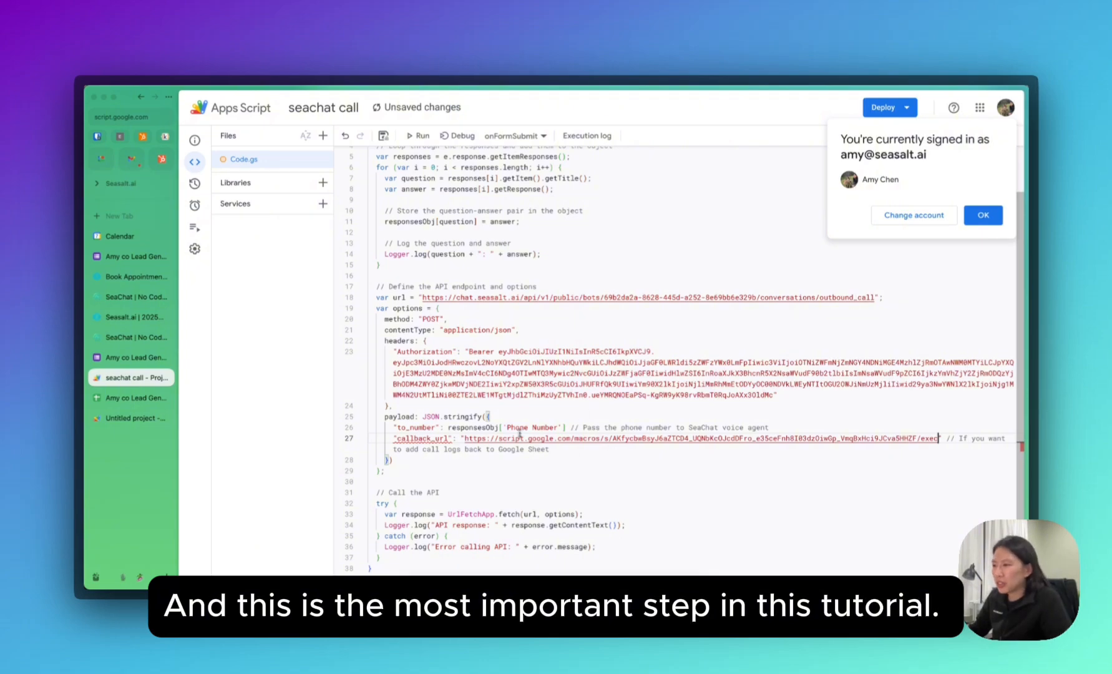
Add a comma after the Phone Number entry and save the script.
click(559, 428)
text(,)
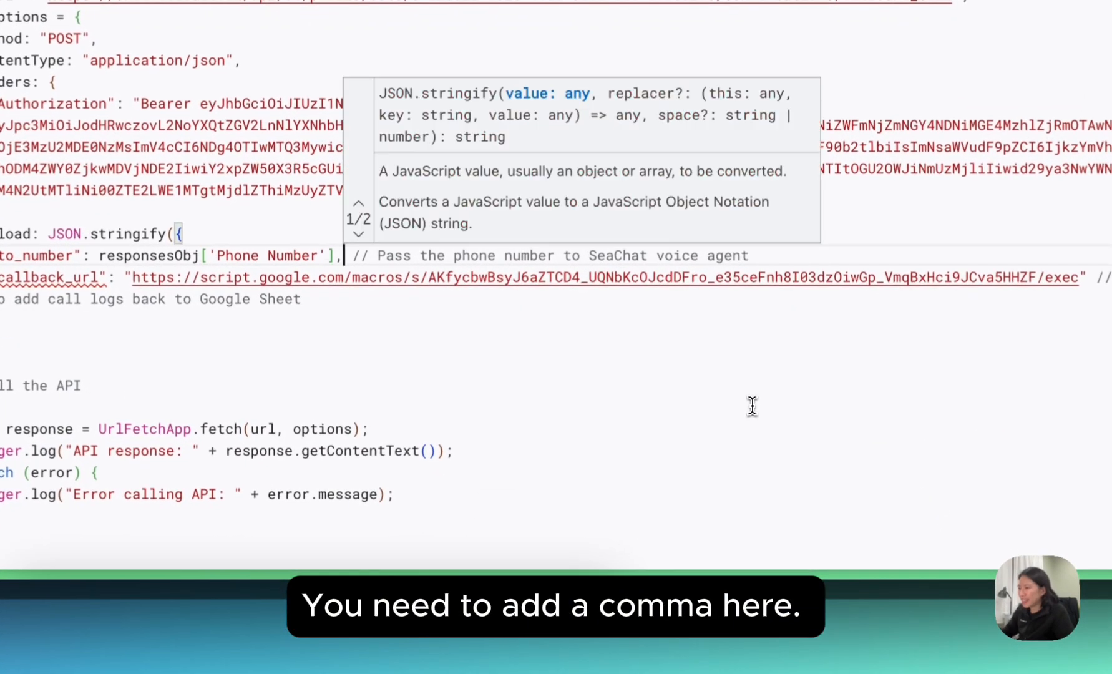
click(752, 405)
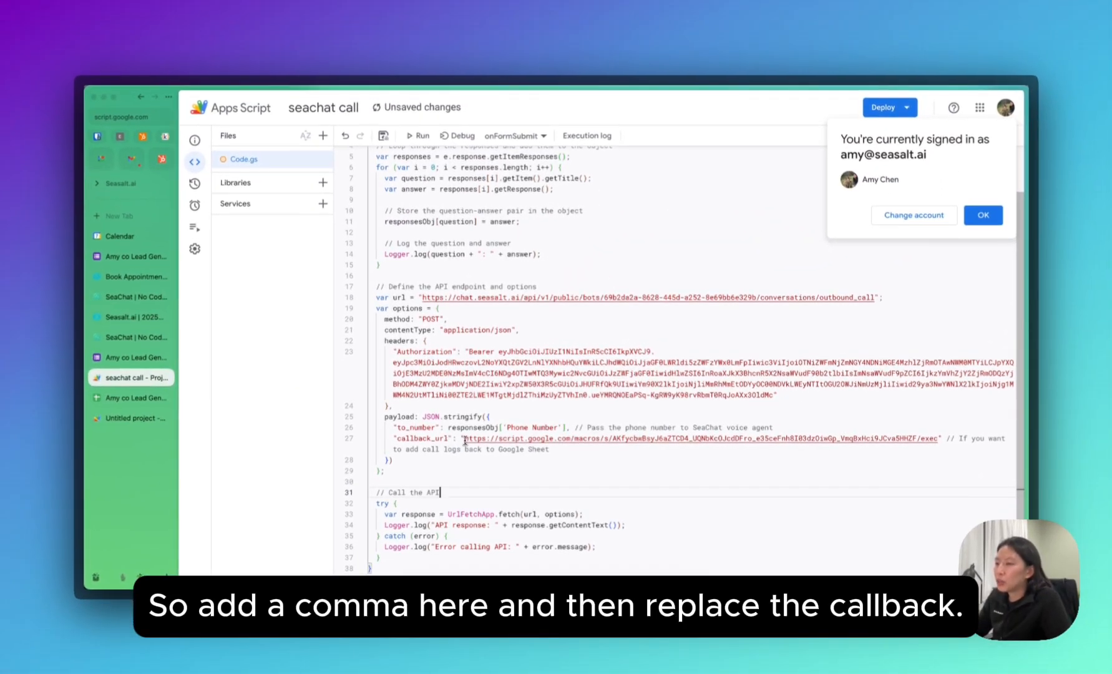
scroll(632, 485, down, 1)
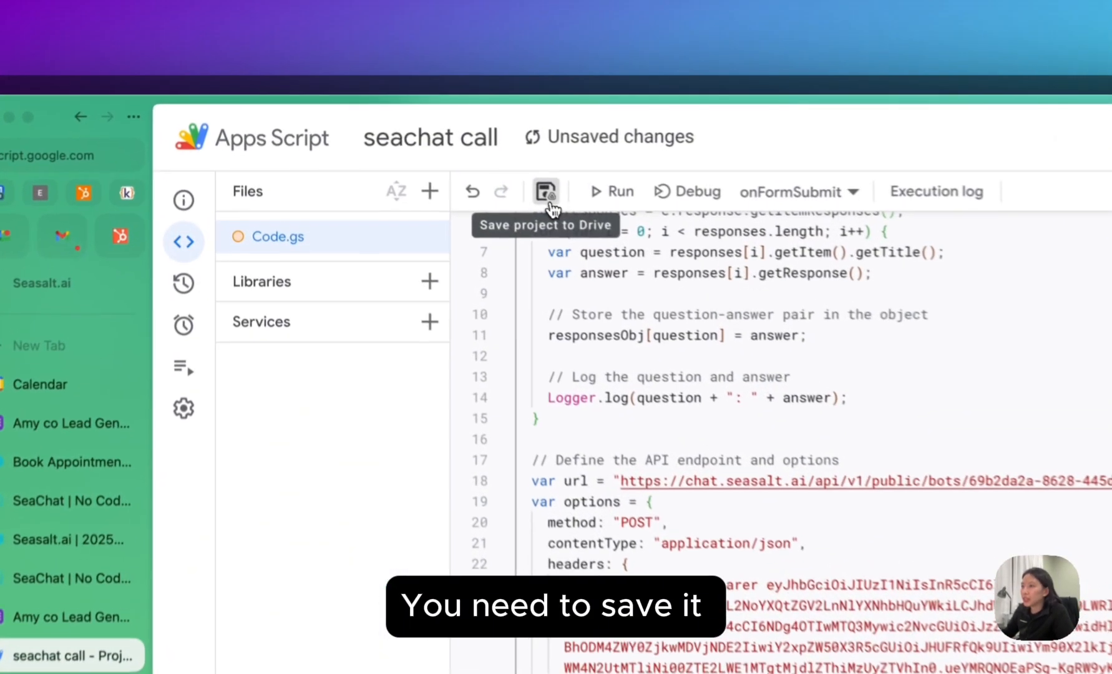
click(547, 195)
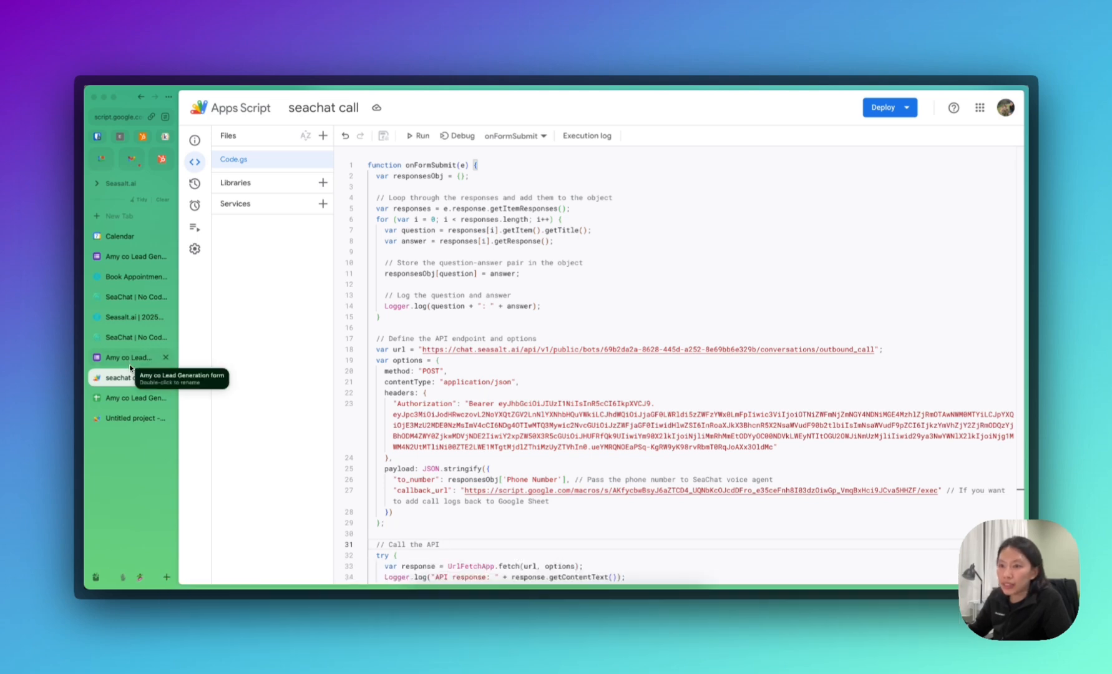
click(130, 362)
Fill a blank form with a lead's name, email, company 'seasalt.ai' and phone number, then submit.
click(156, 259)
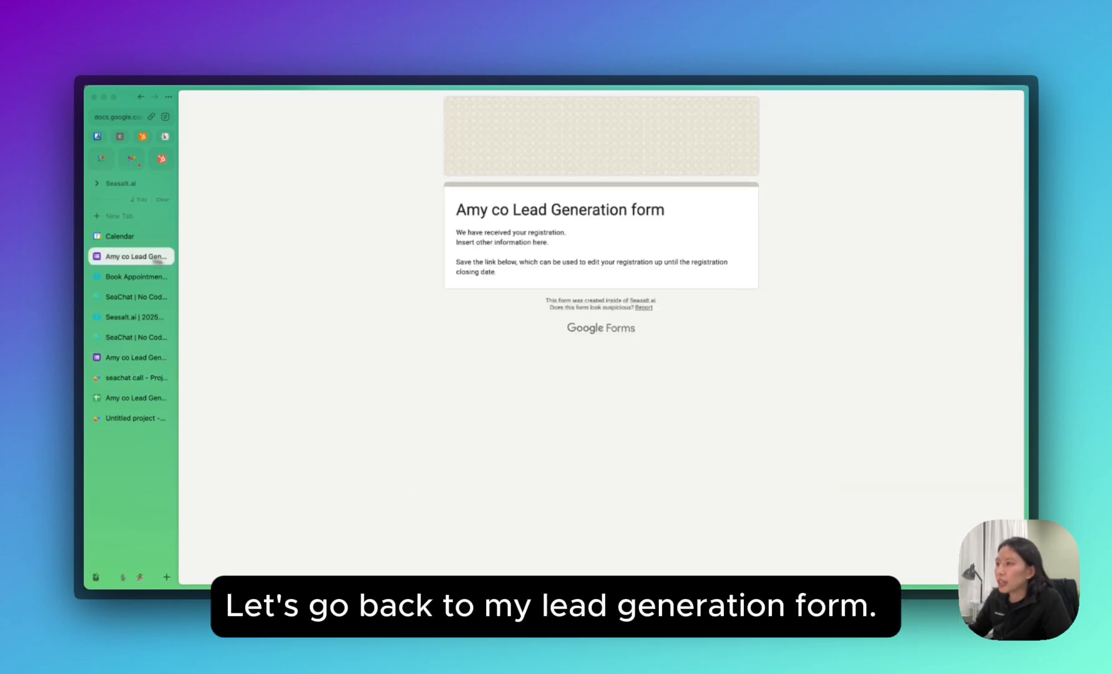
key(super+[)
scroll(399, 354, up, 3)
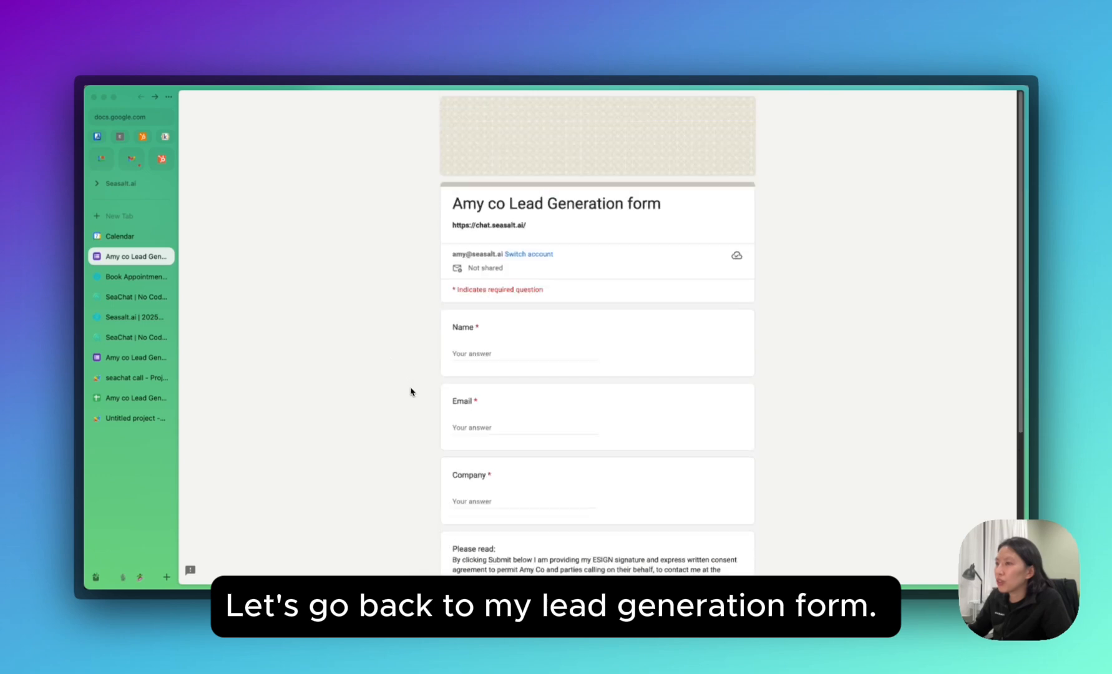
click(490, 354)
text(A)
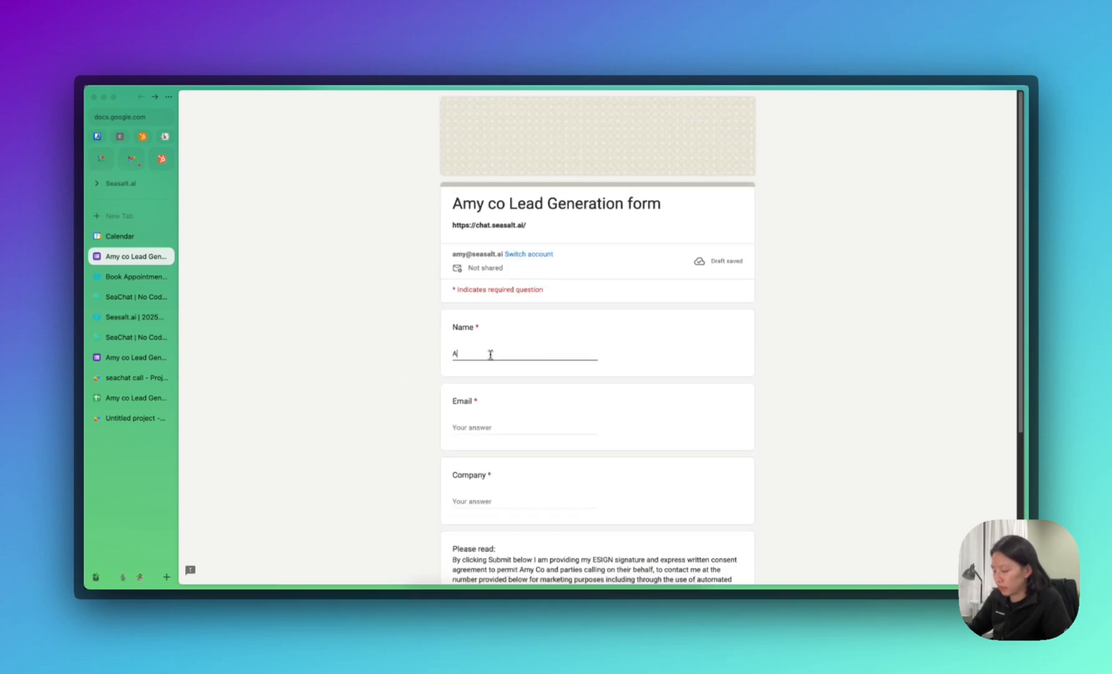
text(my)
key(Tab)
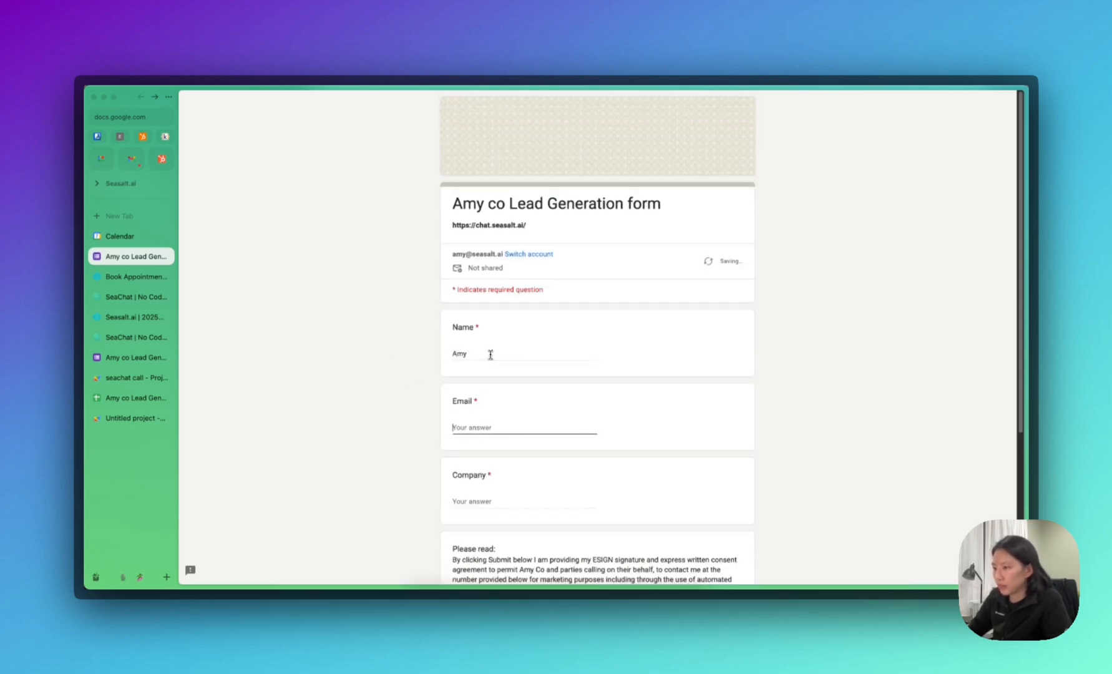
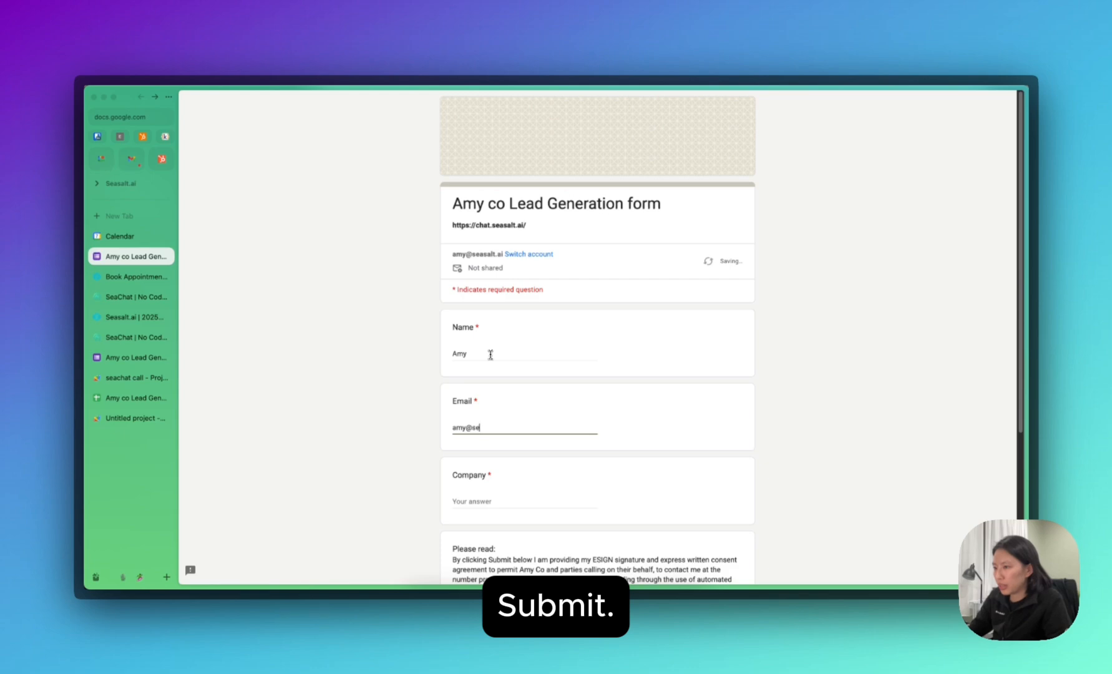
key(Tab)
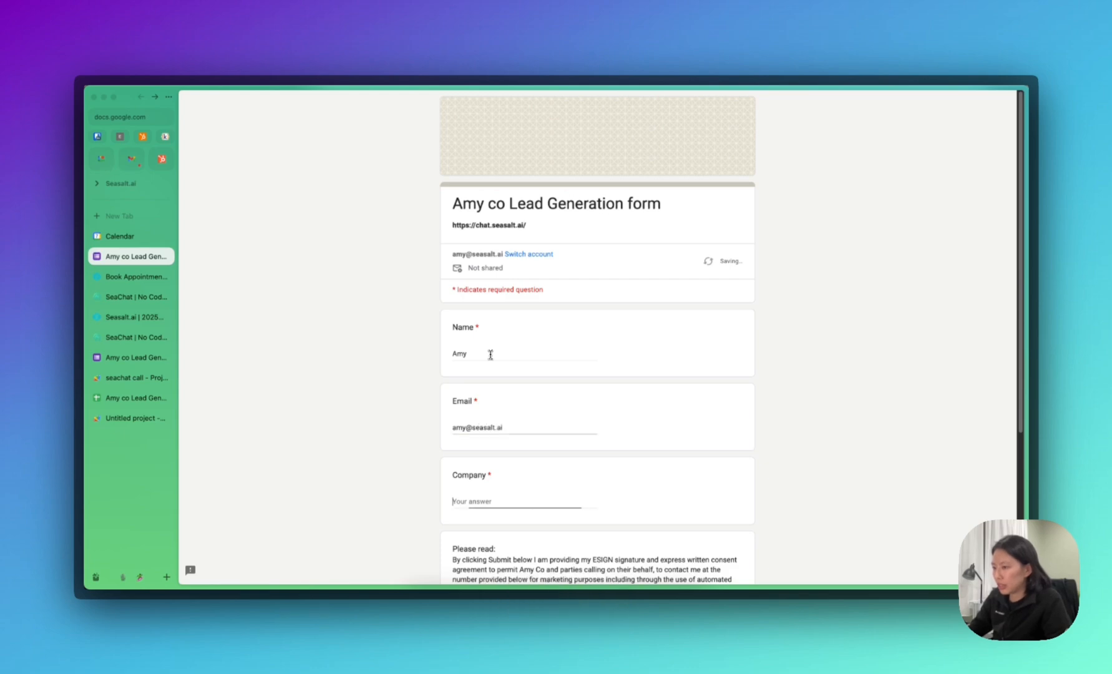
text(seasalt.a)
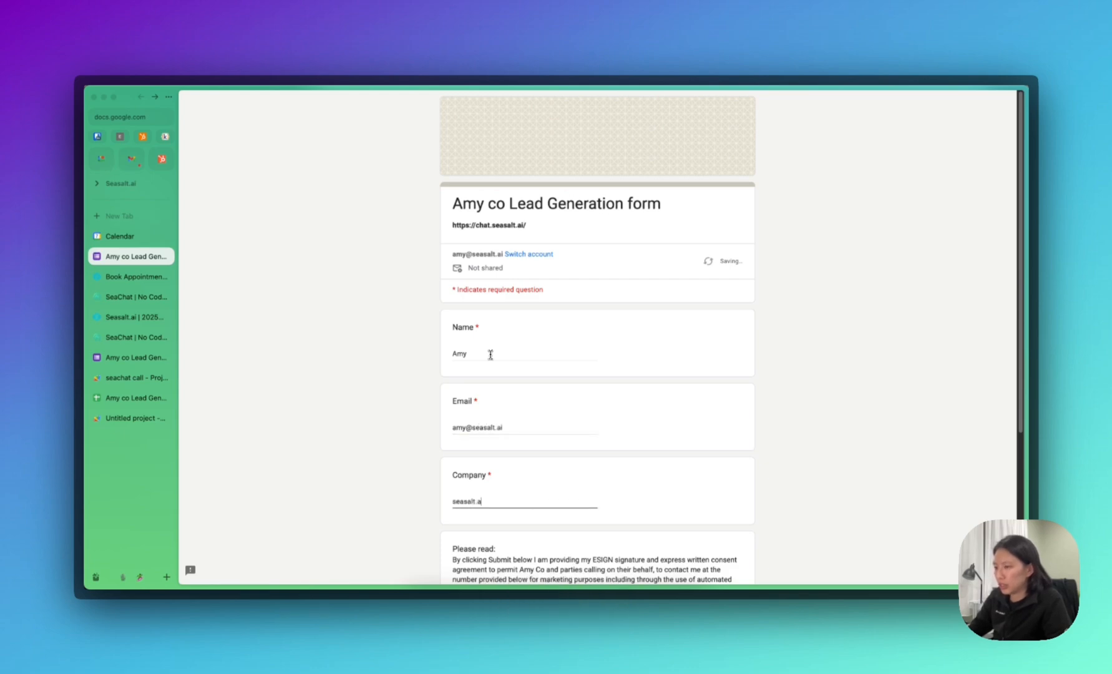
text(i)
key(Tab)
text(+)
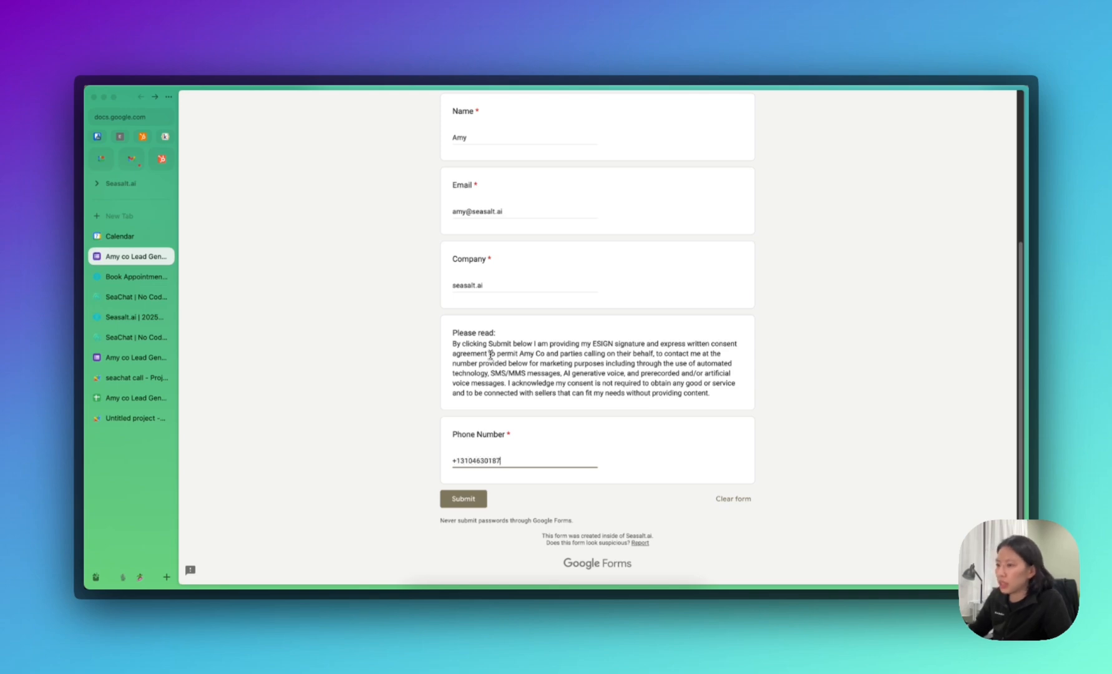
click(463, 499)
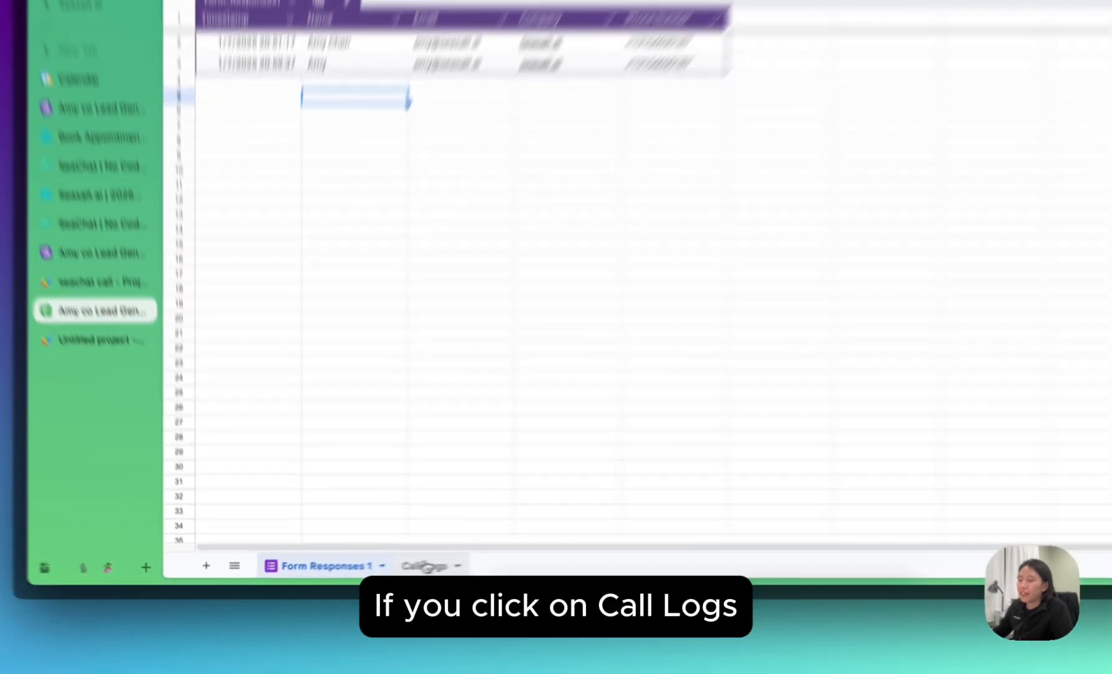
Open the Call Logs sheet and review the call date, numbers, status and summary in A1–E1.
click(362, 575)
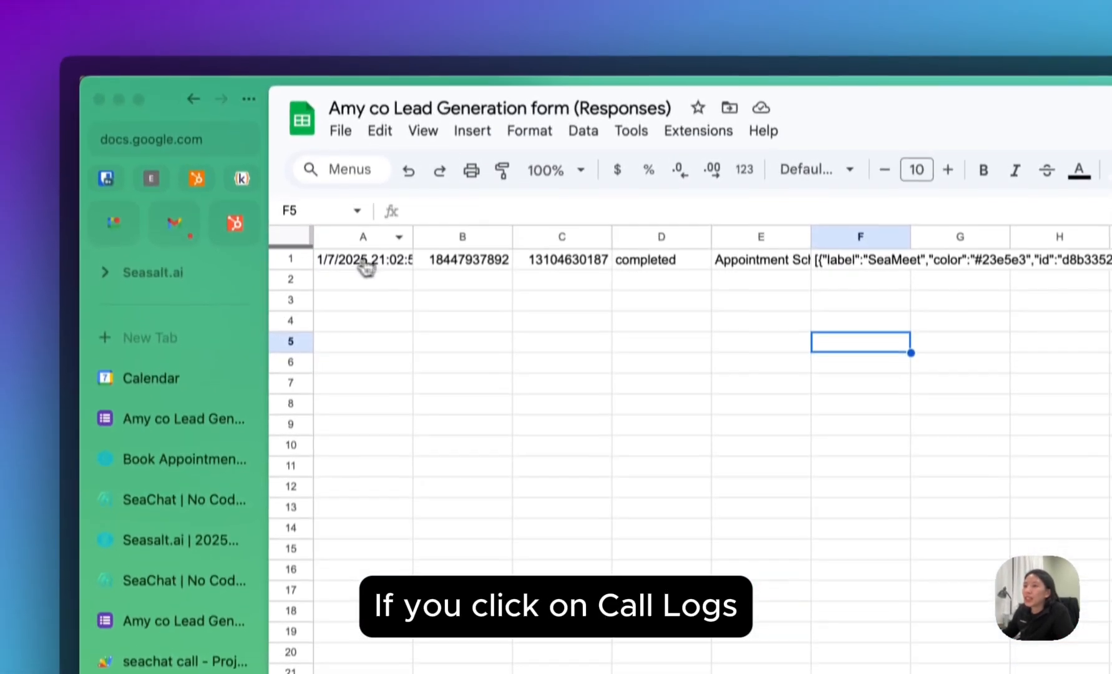
click(370, 281)
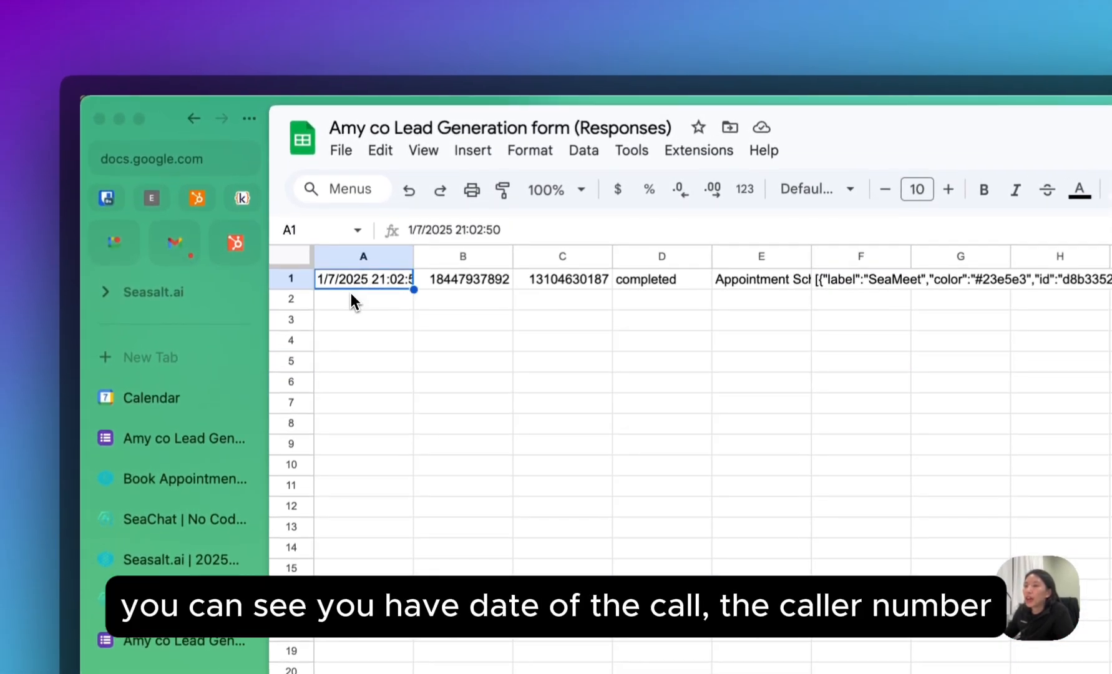
click(454, 289)
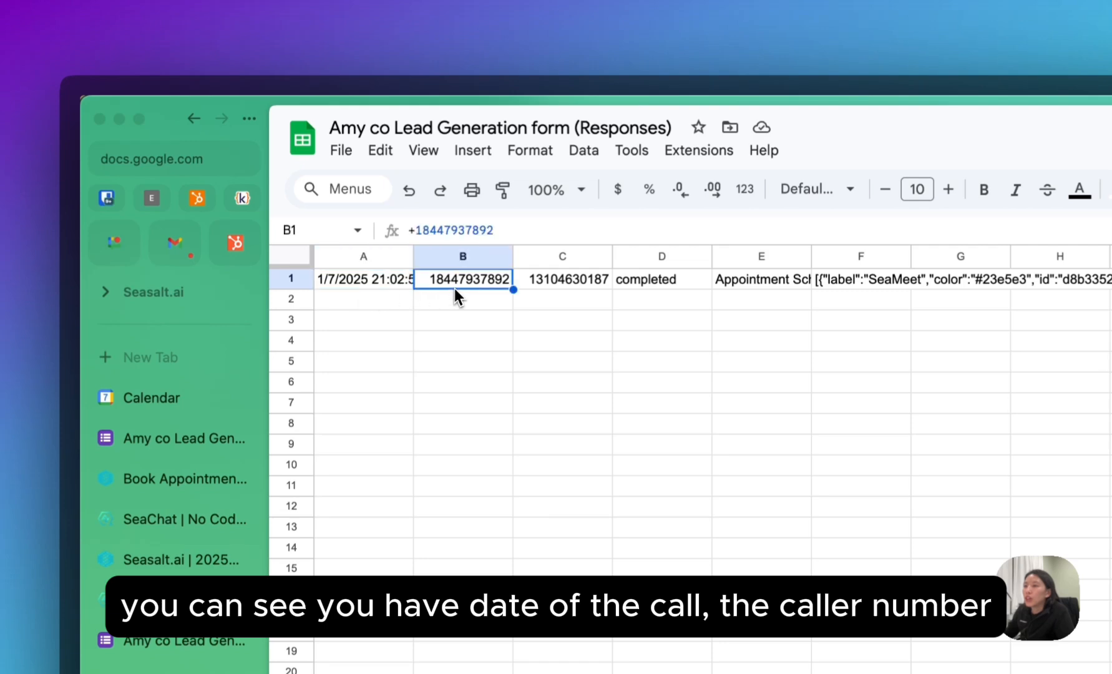
click(561, 287)
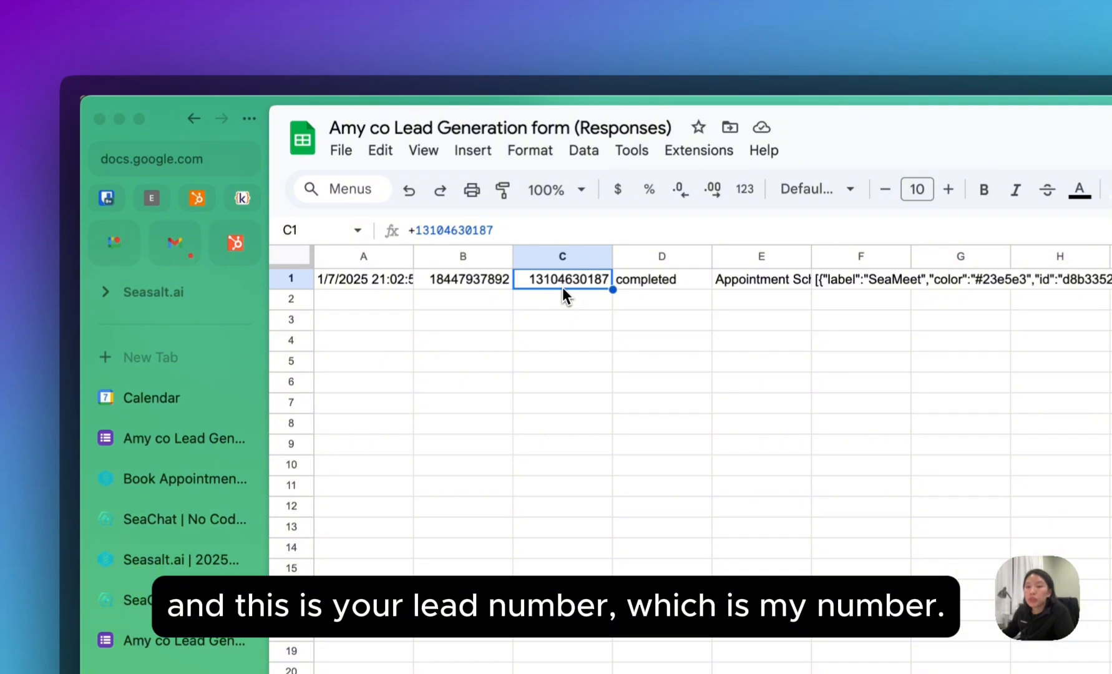
click(685, 288)
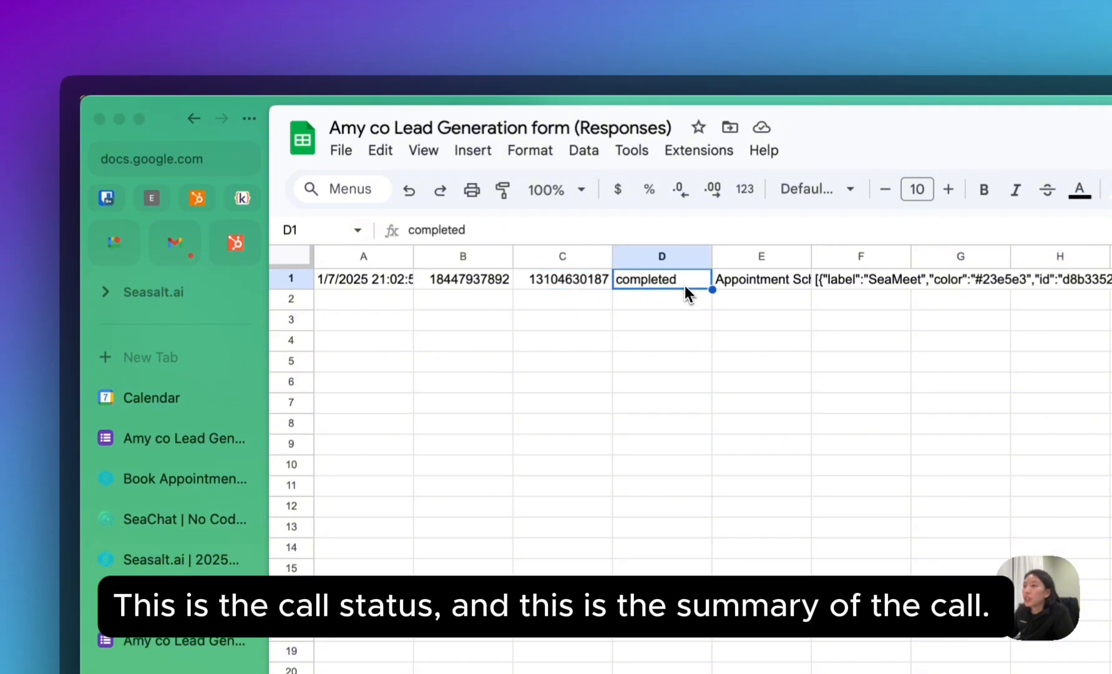
click(767, 286)
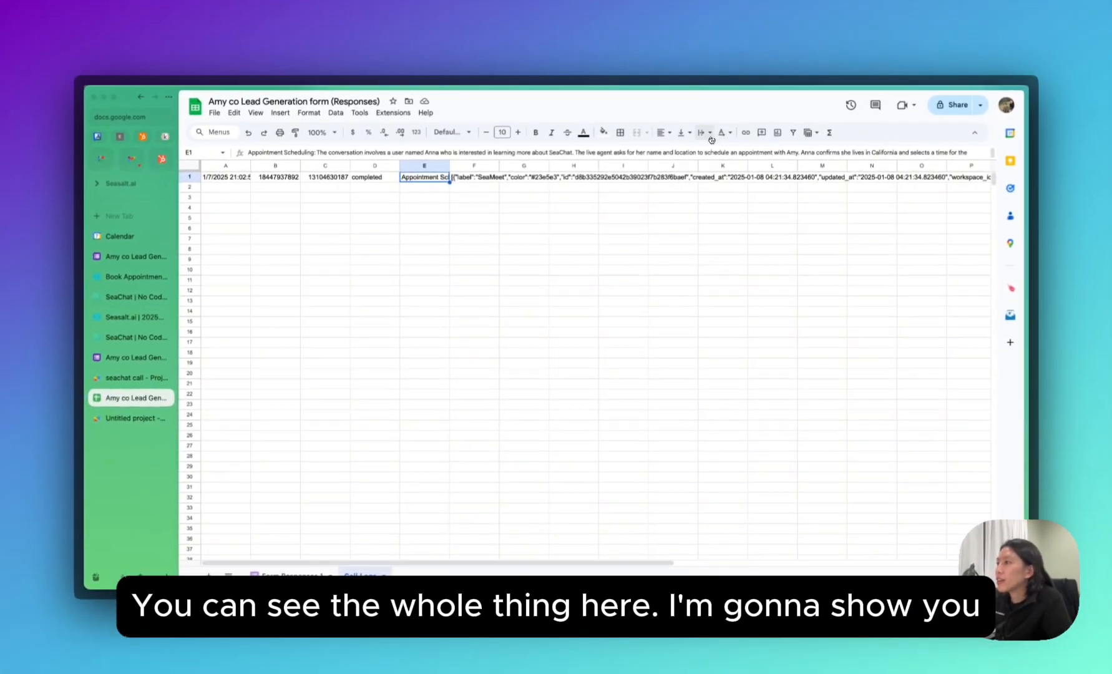
Wrap the summary in E1 and label data in F1, widening columns E and F.
click(707, 133)
click(719, 154)
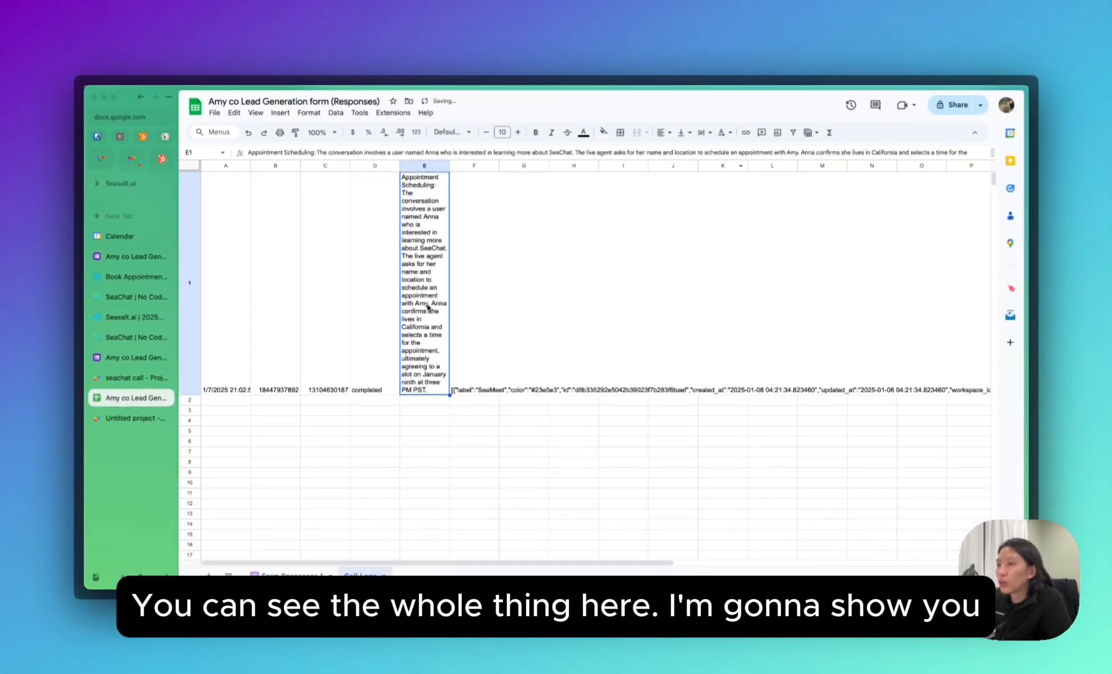
drag(449, 166, 503, 166)
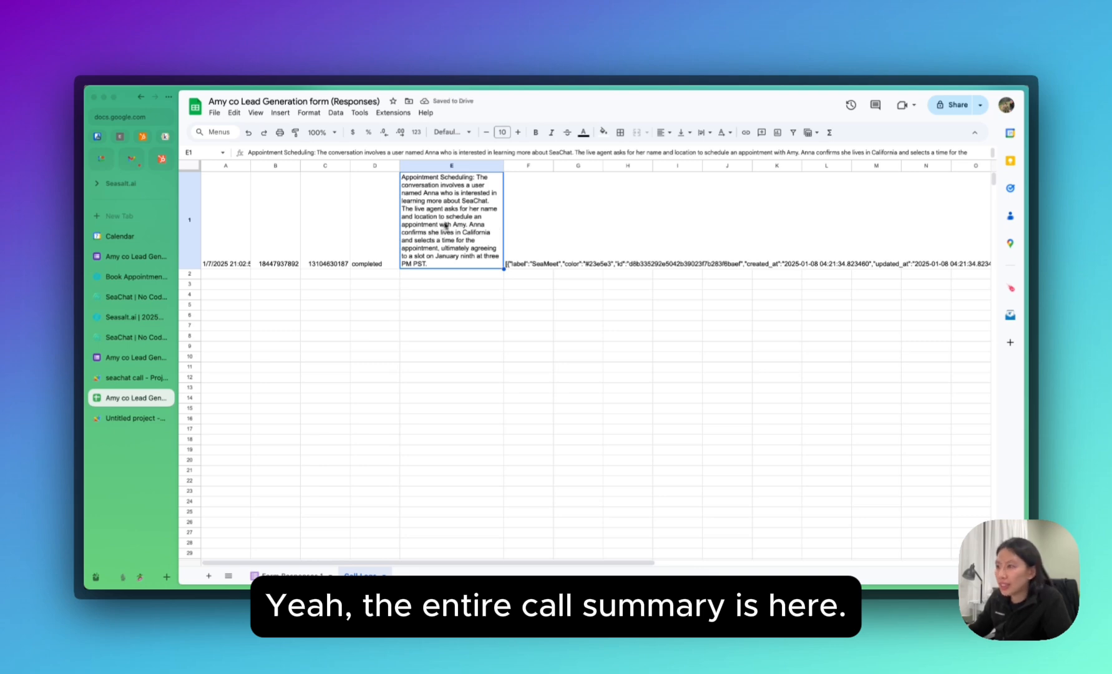
click(528, 223)
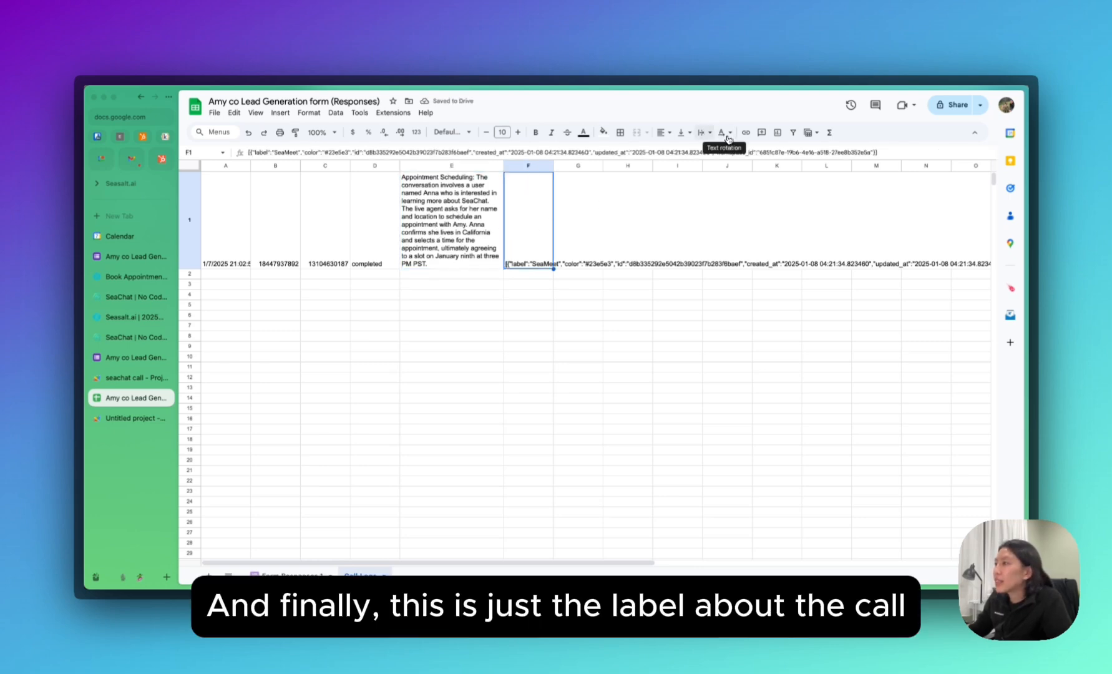
click(709, 139)
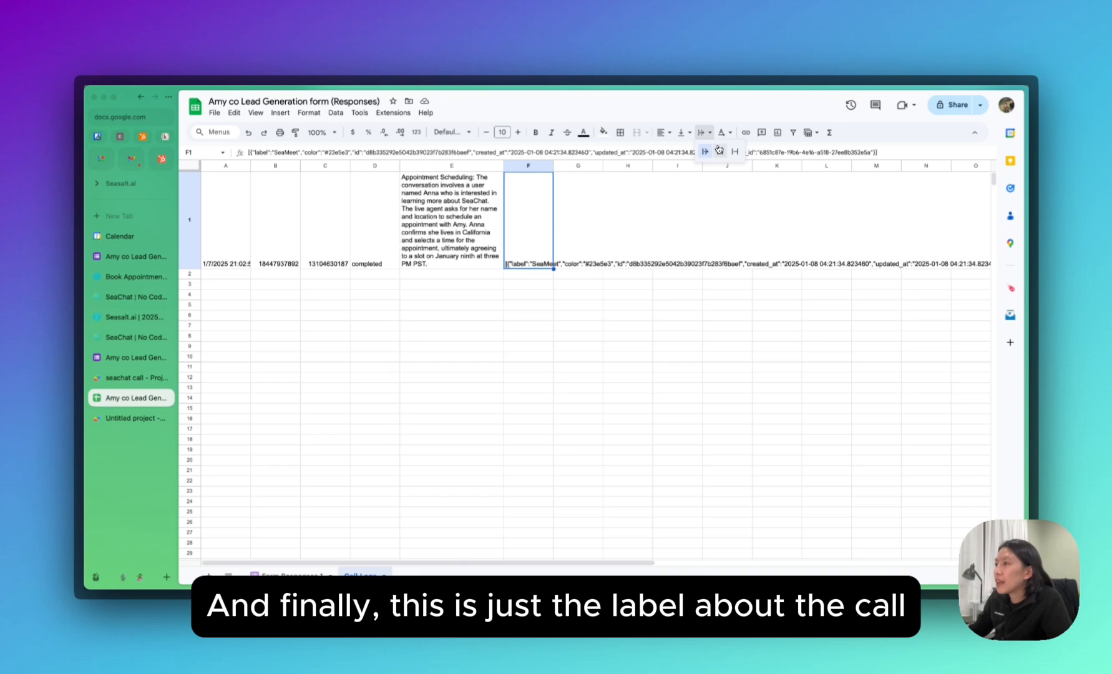
click(719, 150)
drag(555, 165, 622, 167)
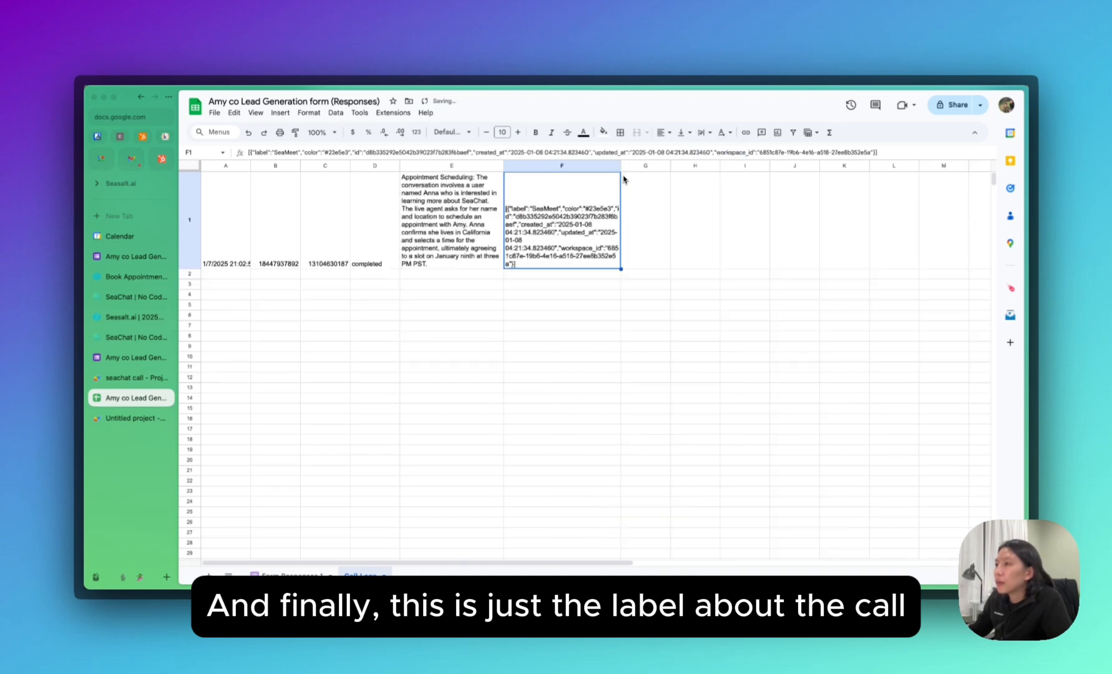
click(610, 314)
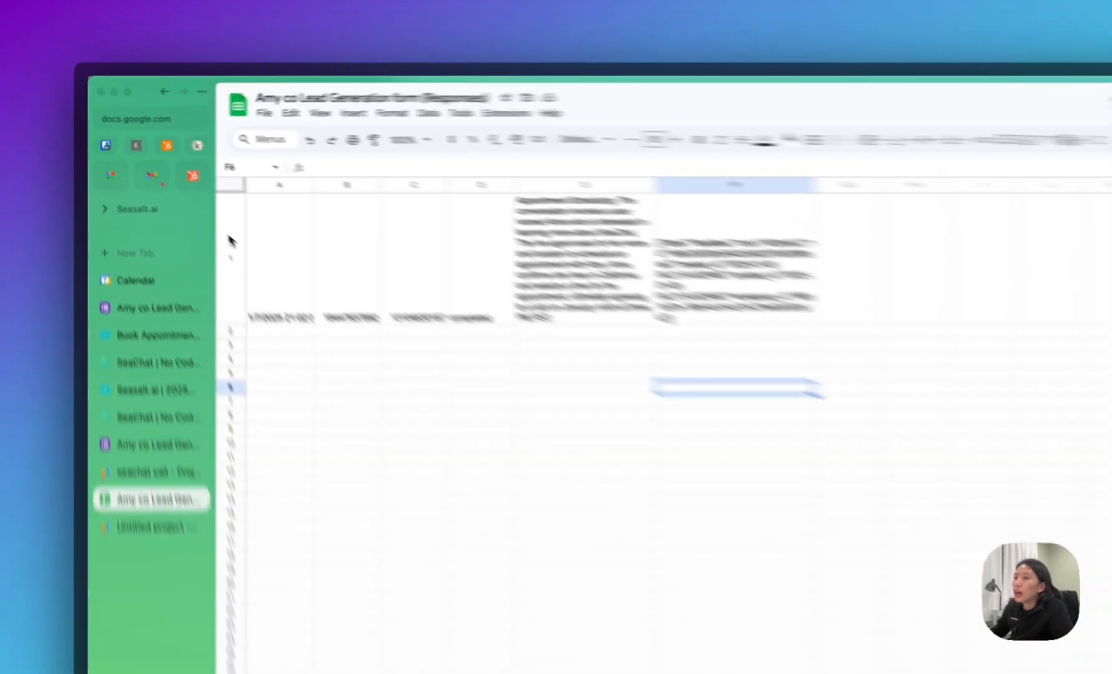
Insert an empty row above the call data and head A1 'Call Time' and B1 'Agent Number'.
right_click(188, 204)
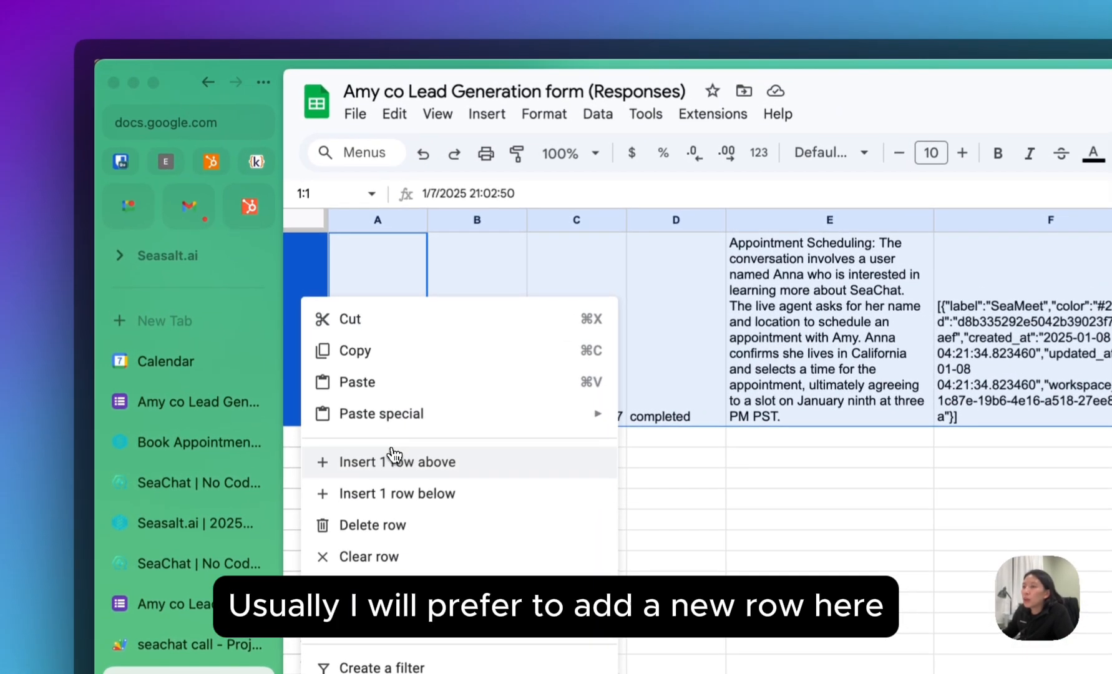
click(393, 450)
click(369, 351)
click(382, 243)
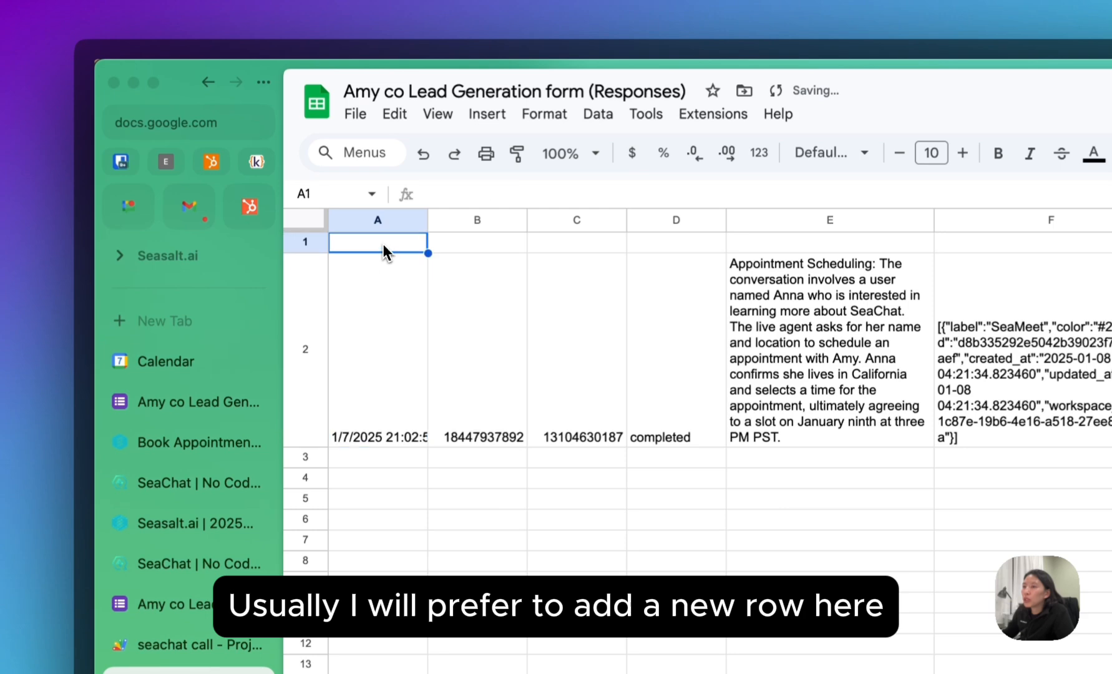
text(Call Tim)
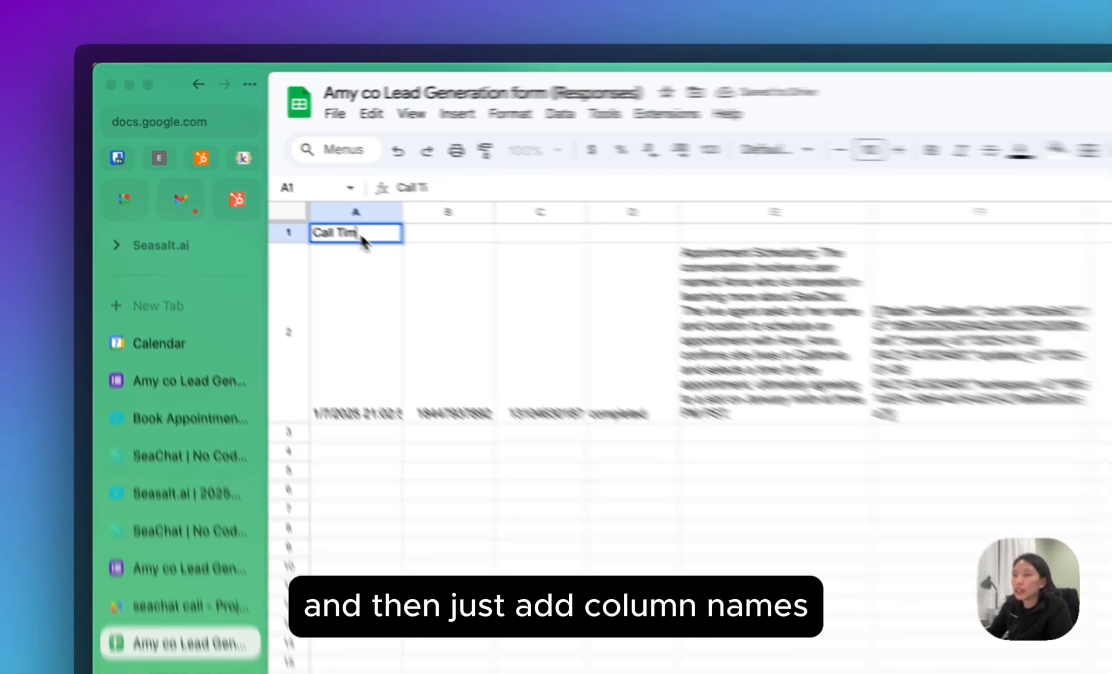
text(e)
key(Tab)
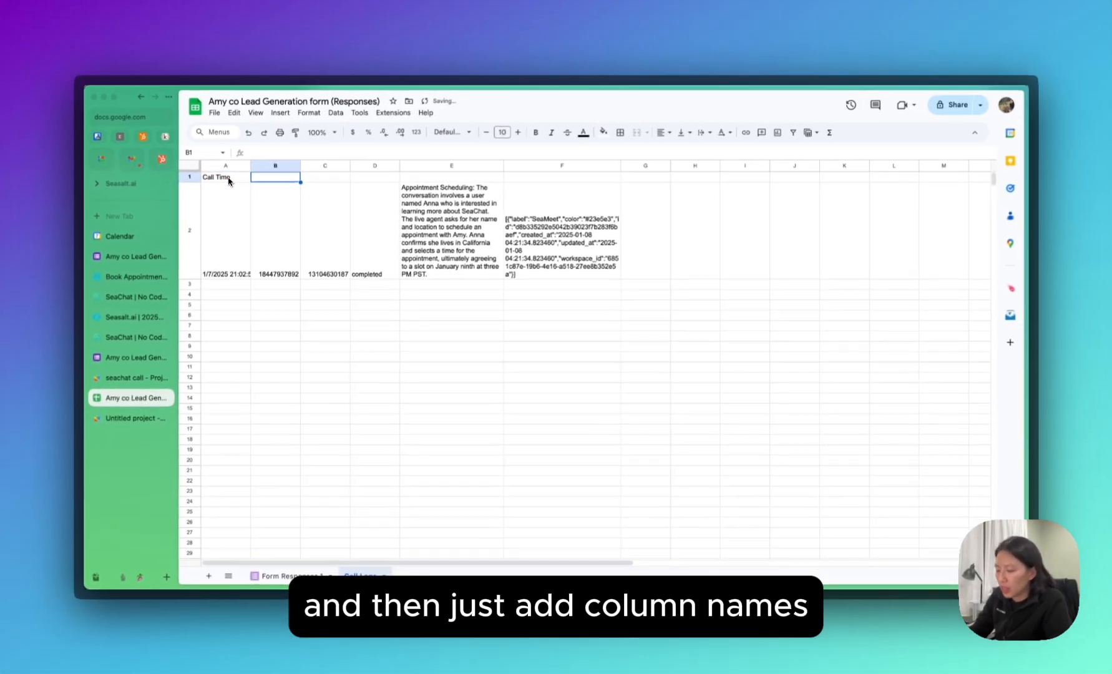
text(Cal)
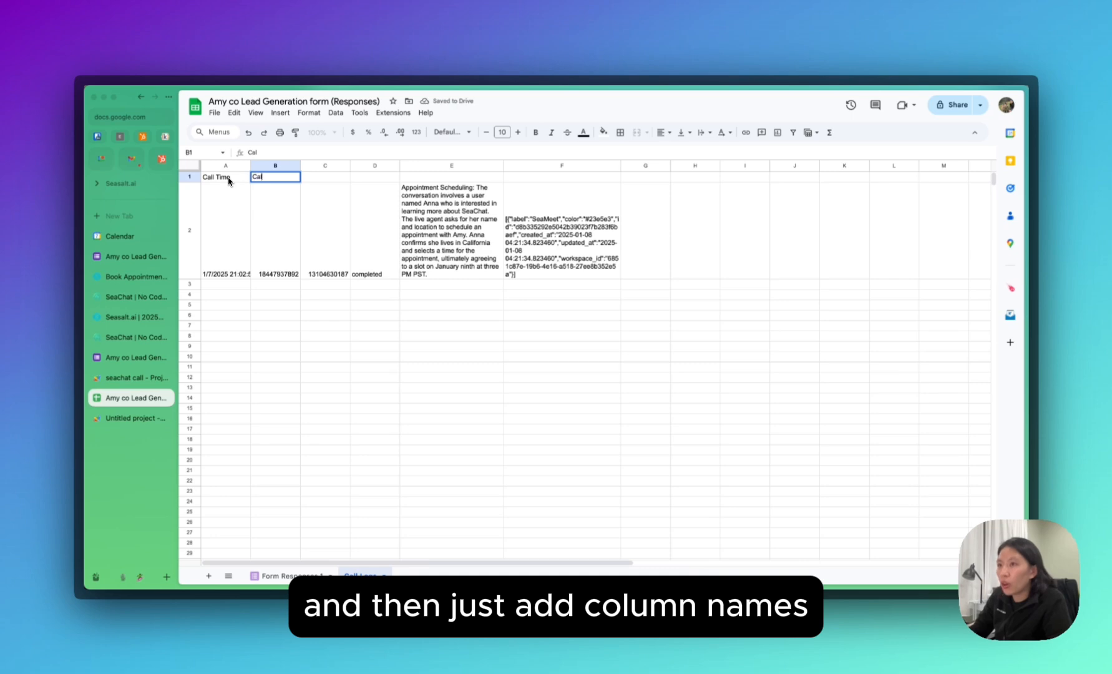
text(ler Num)
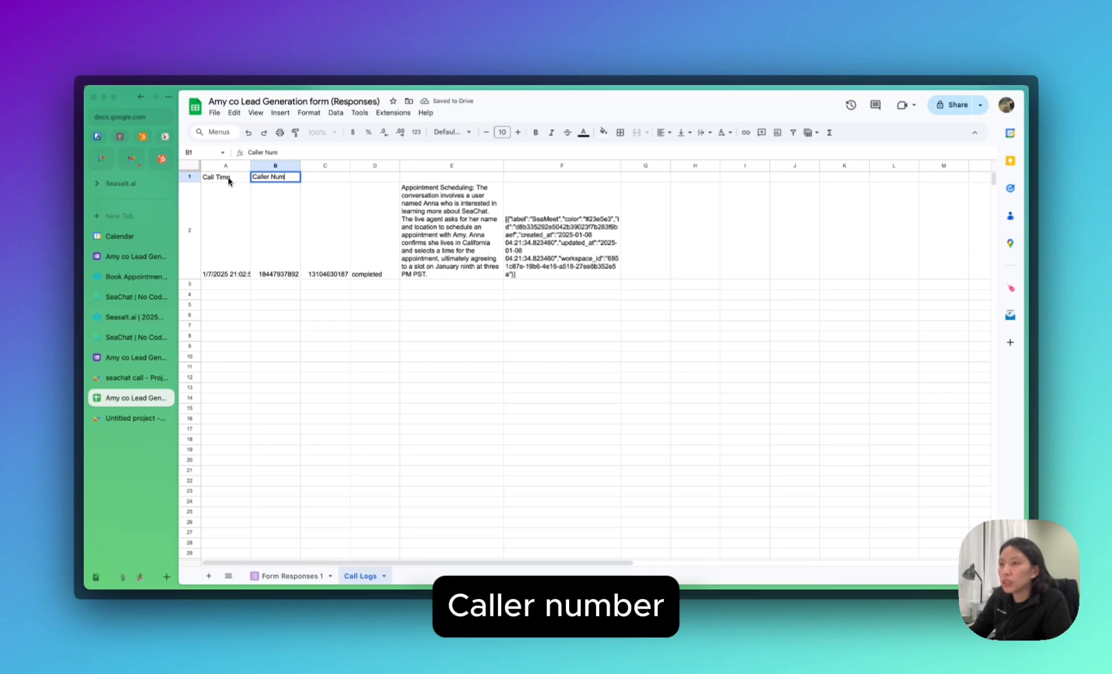
key(BackSpace)
key(super+a)
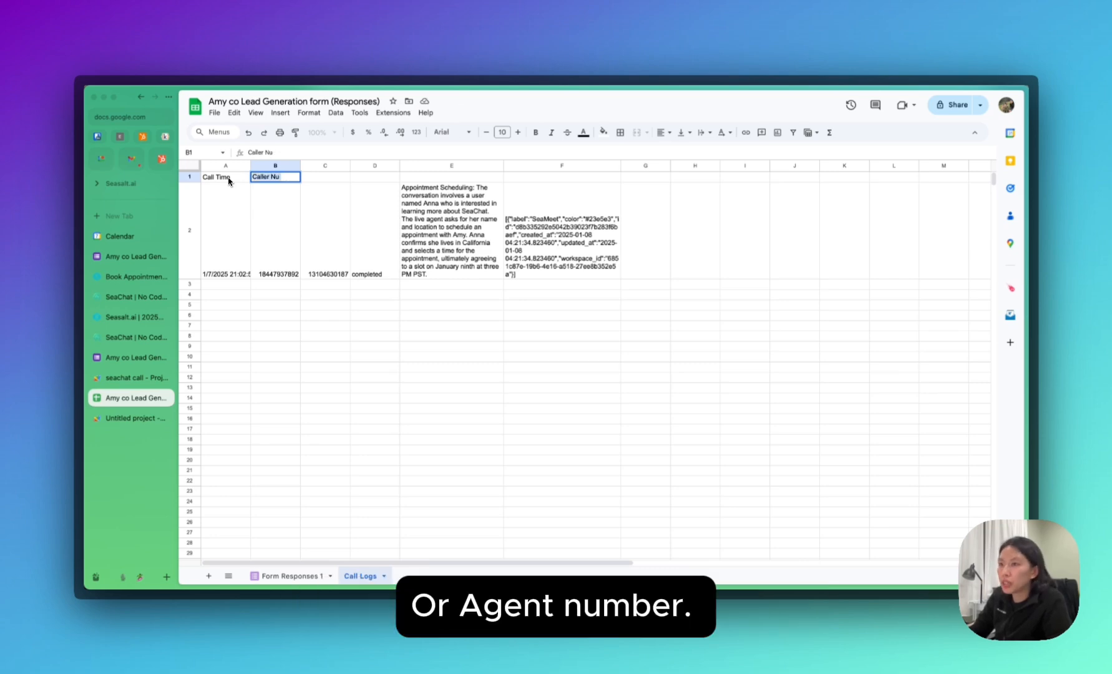
text(Agent Number)
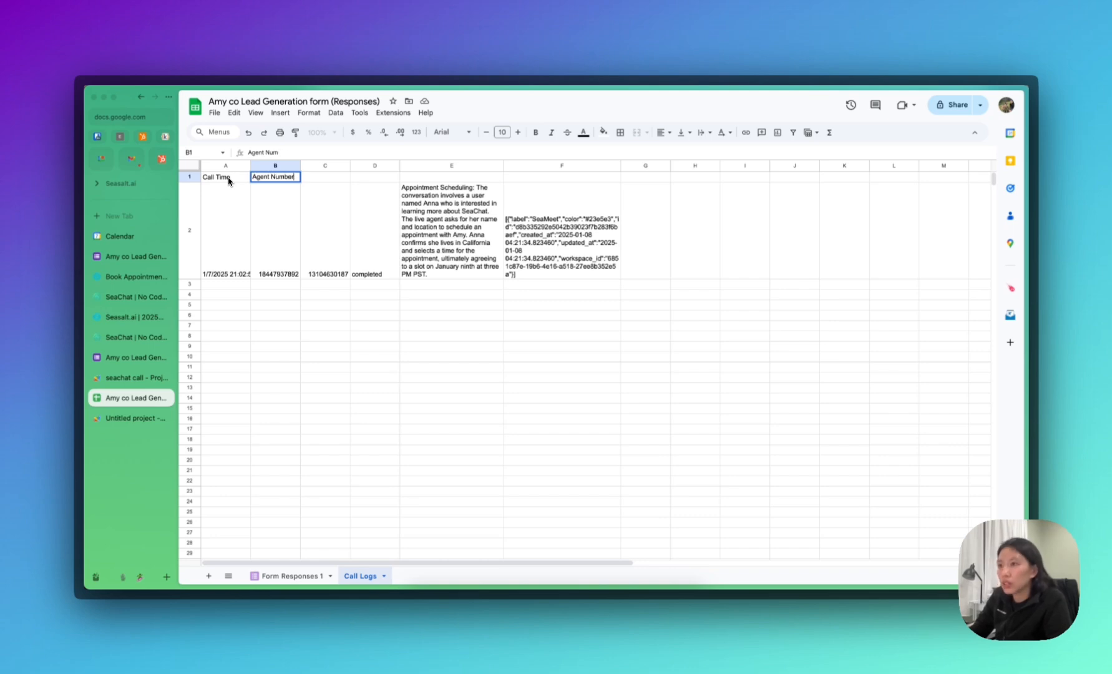
key(Tab)
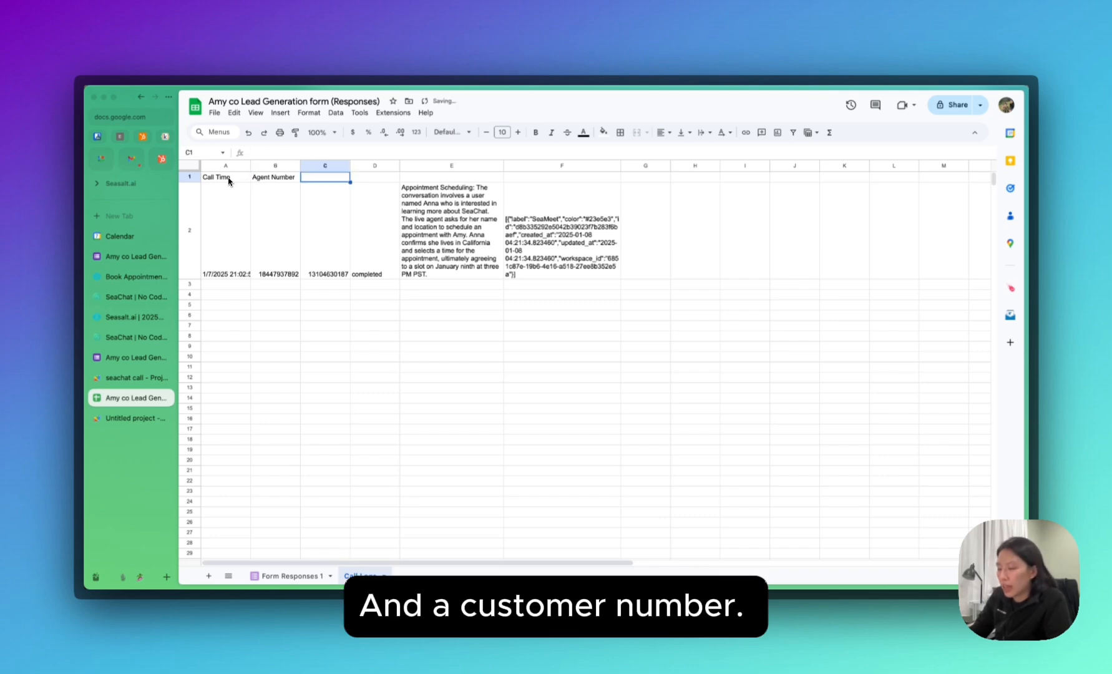
Head columns C–F 'Customer Number', 'Call Status', 'Summary' and 'Labels'.
text(Customer)
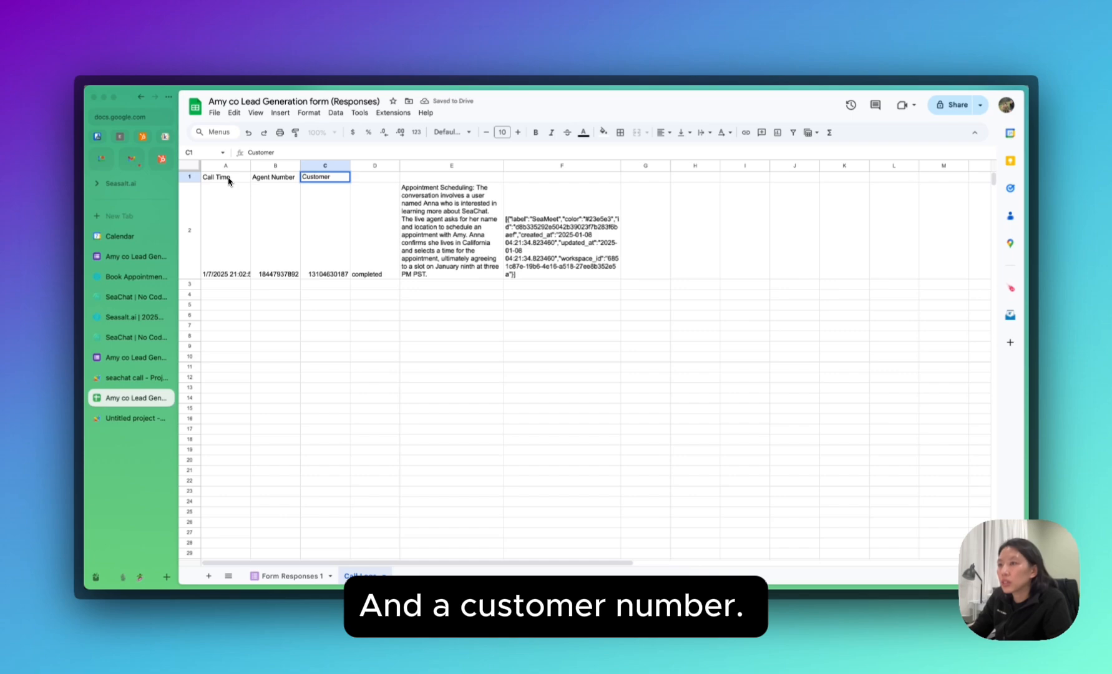
text(Number)
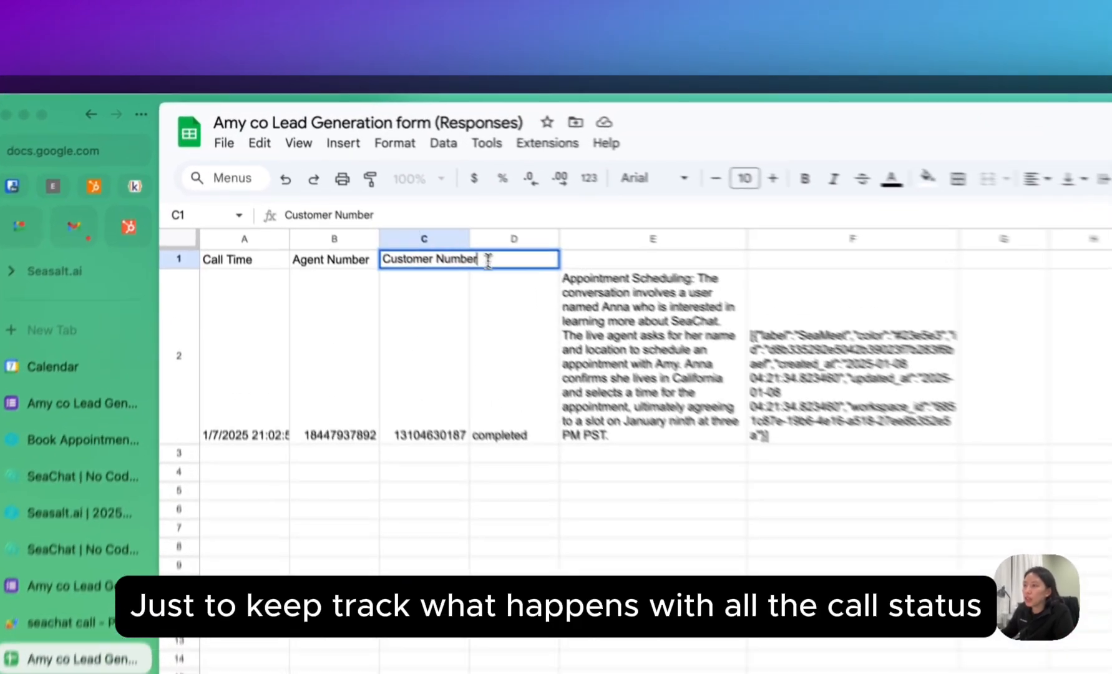
click(568, 282)
text(Call l)
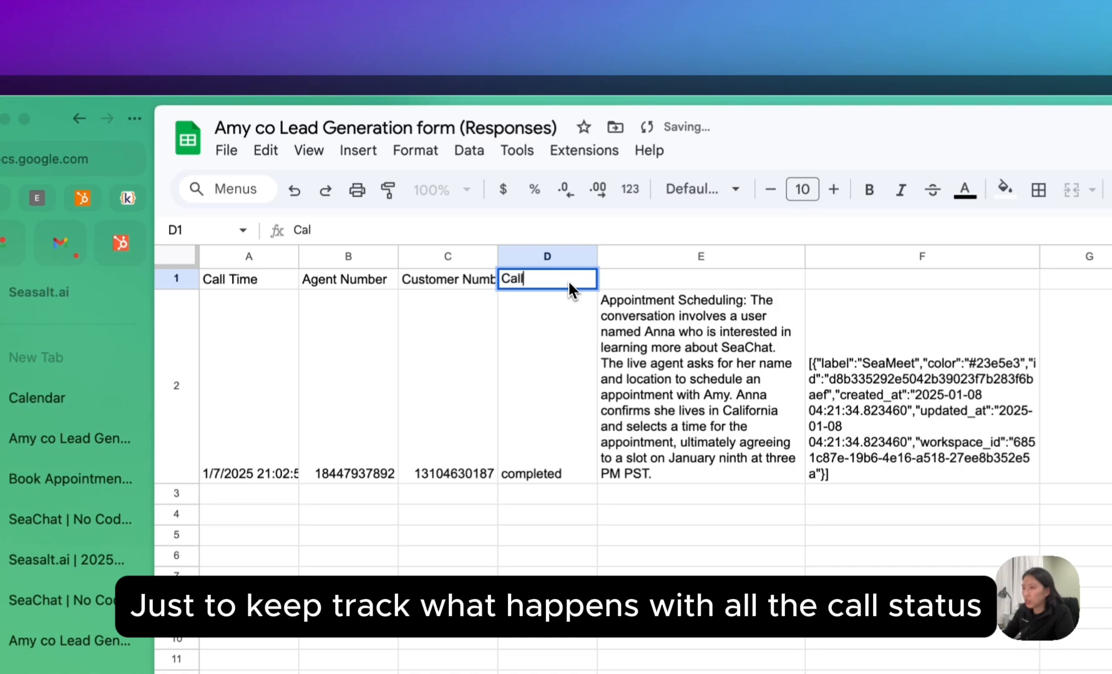
text(S)
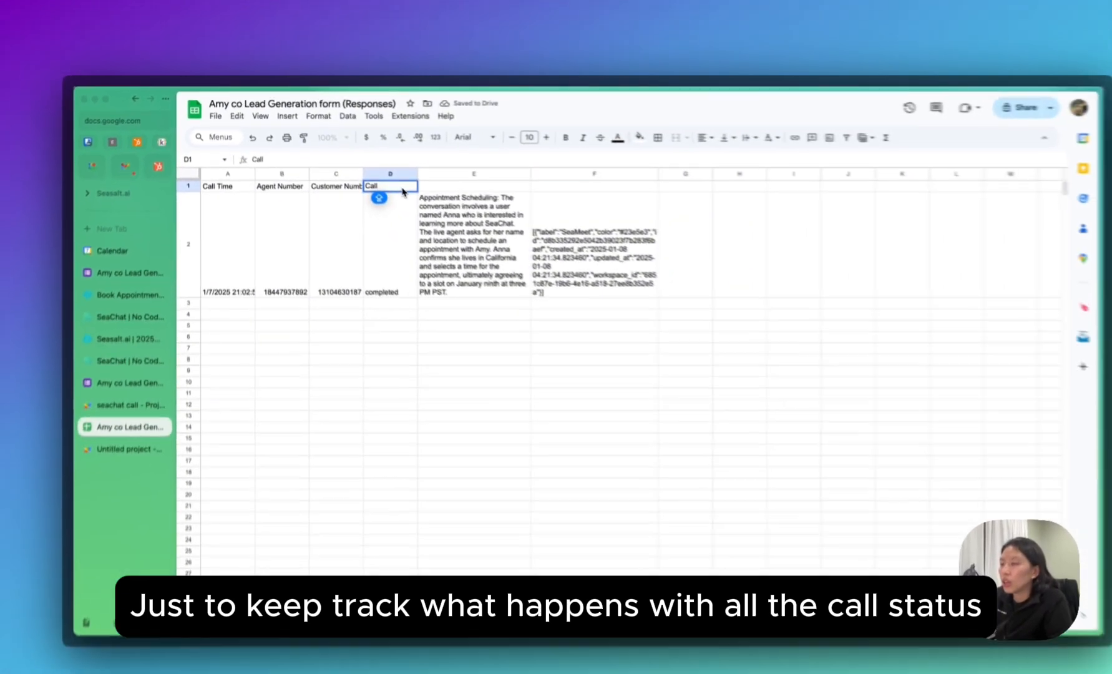
text(tatus)
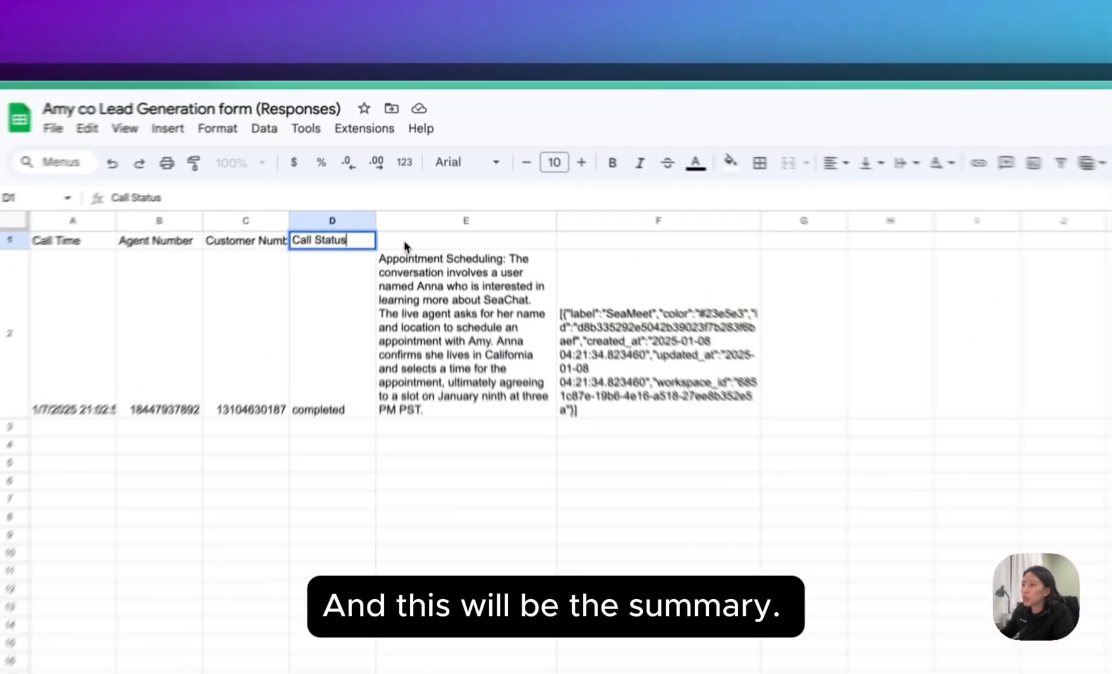
click(424, 176)
text(Summary)
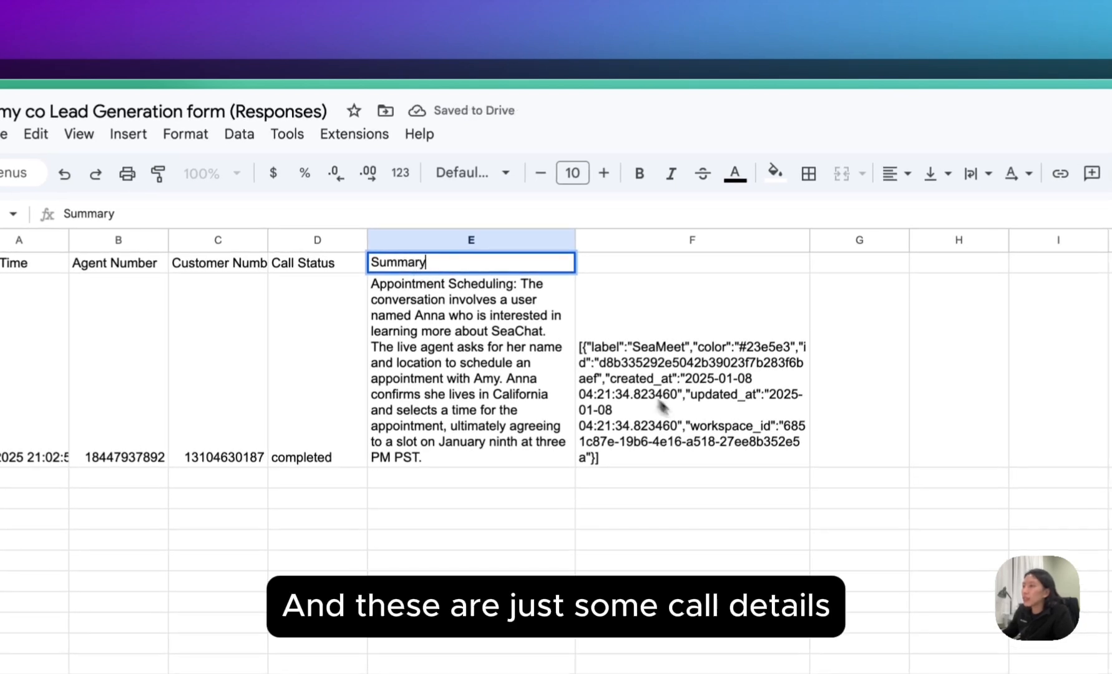
click(704, 425)
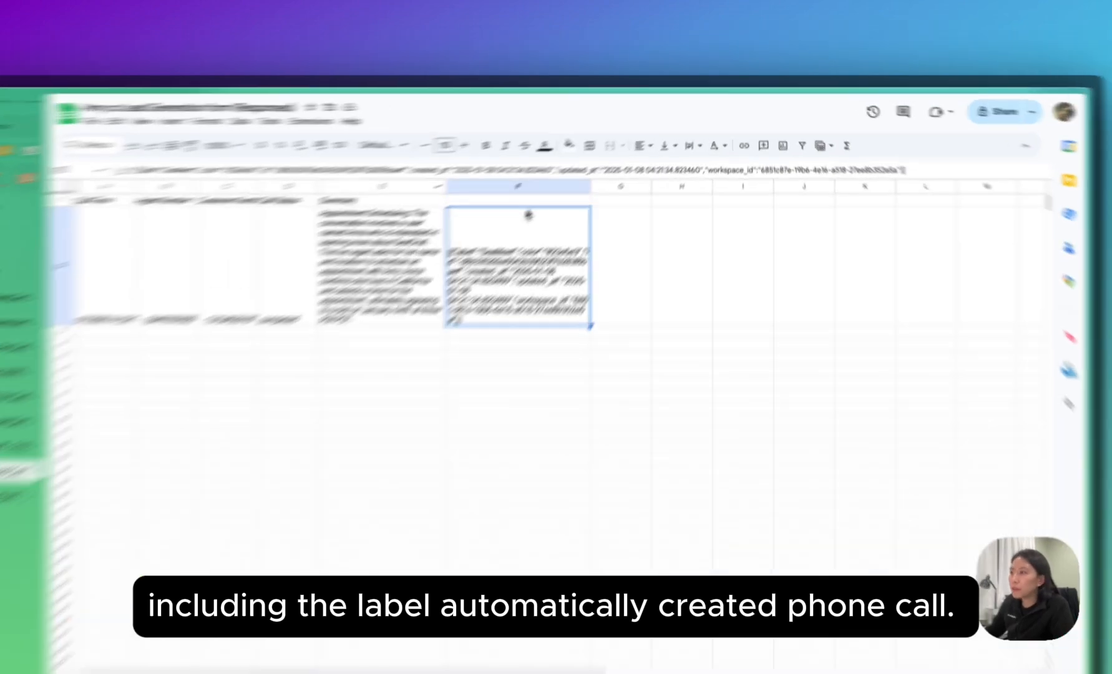
click(565, 177)
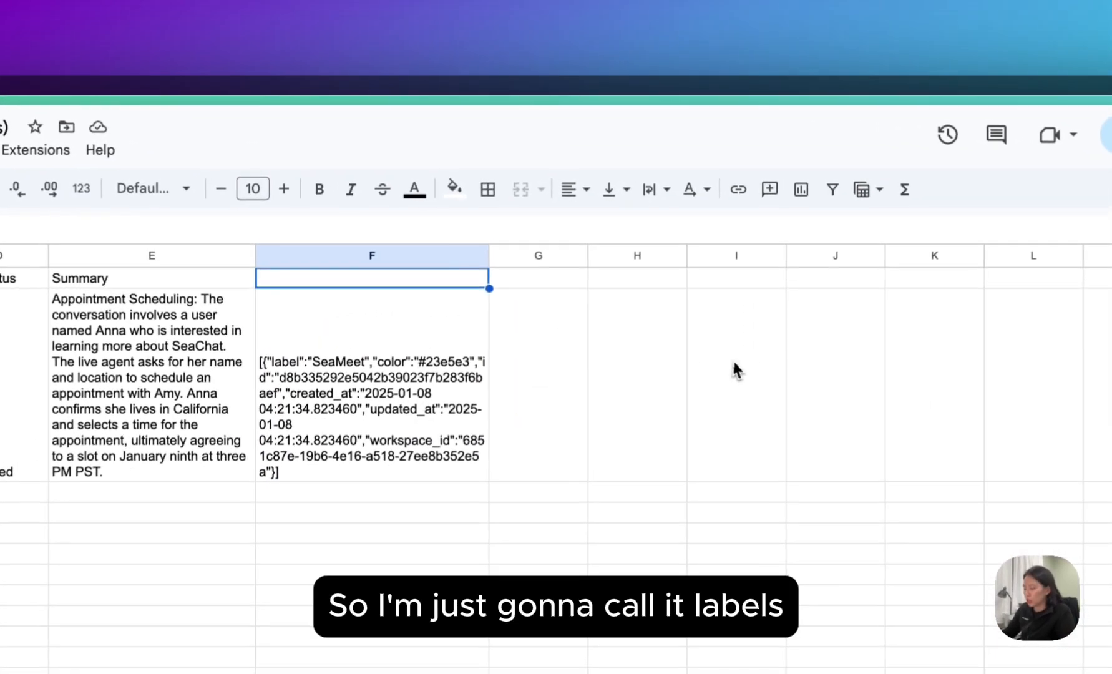
text(Labels)
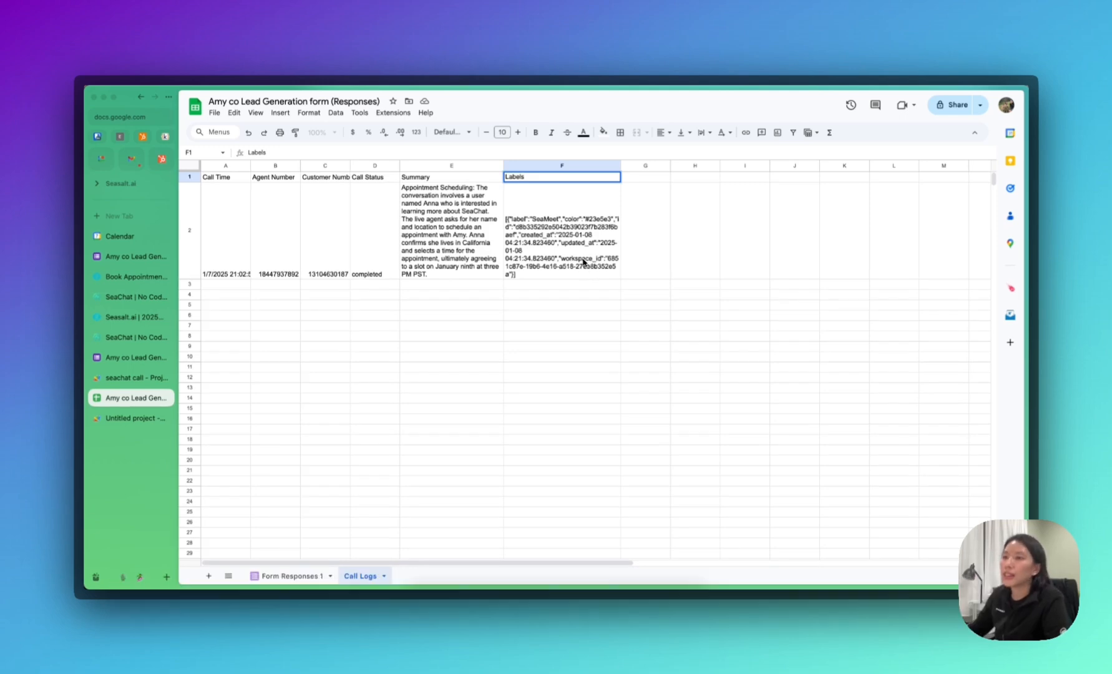
click(364, 366)
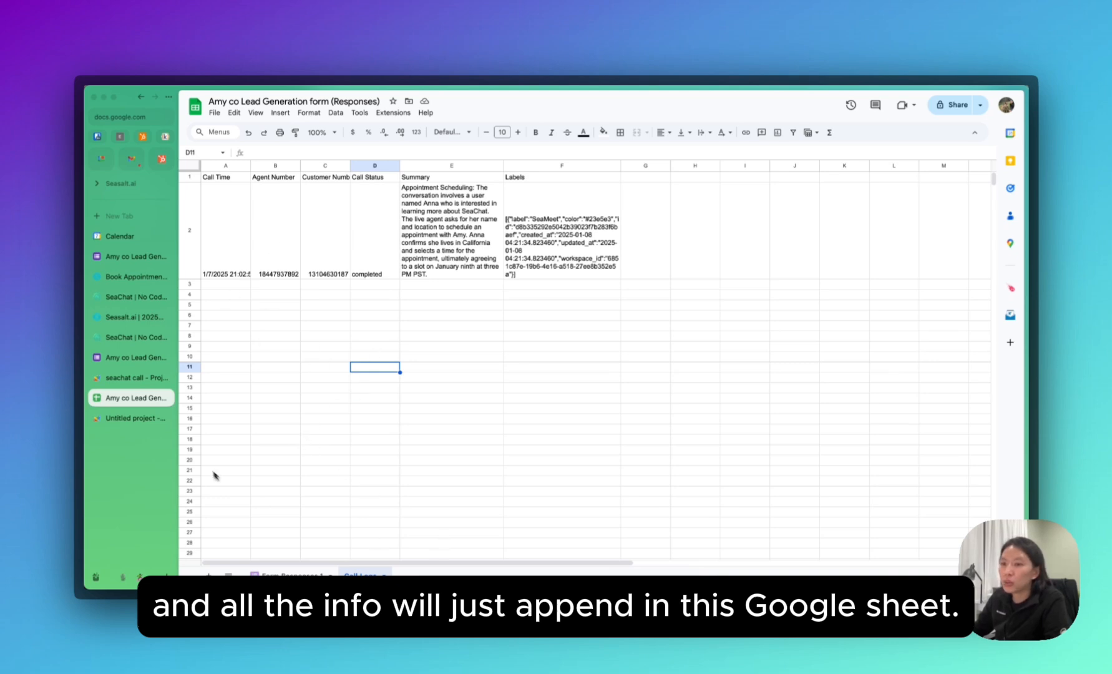
Return to the Seasalt.ai guide at Step 8 on checking the Call Logs.
click(136, 276)
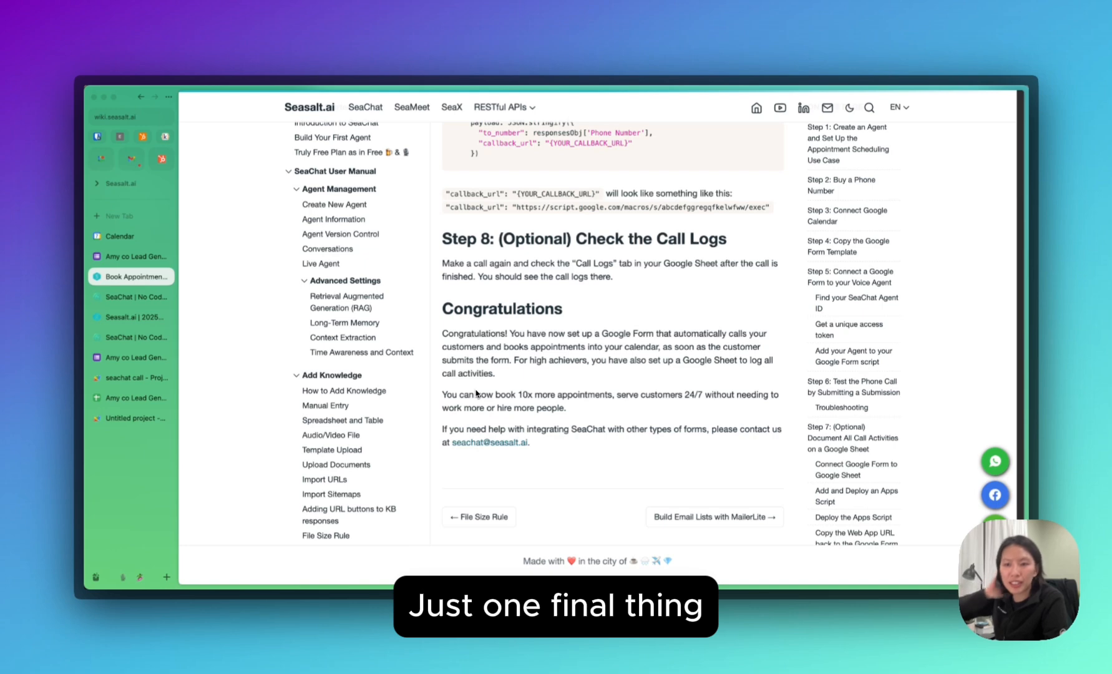